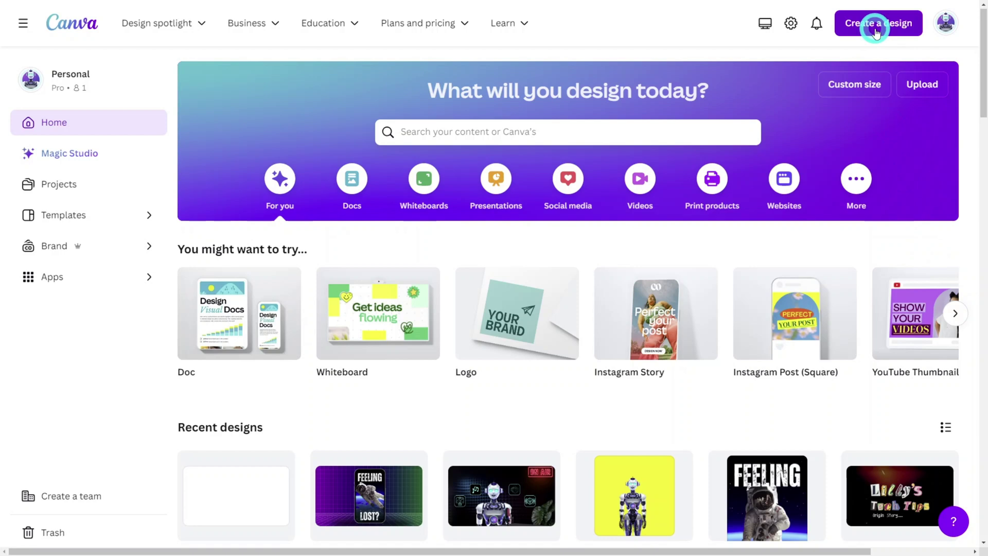
Create a blank 1080 × 1920 px Mobile Video design from a 'reel' design search
{"action": "left_click", "coordinate": [875, 30]}
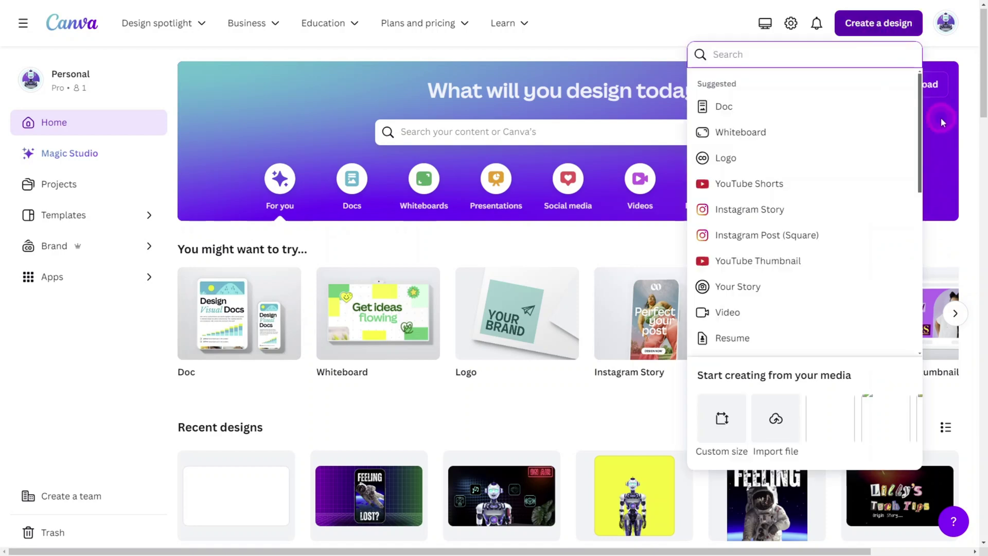
{"action": "type", "text": "reel"}
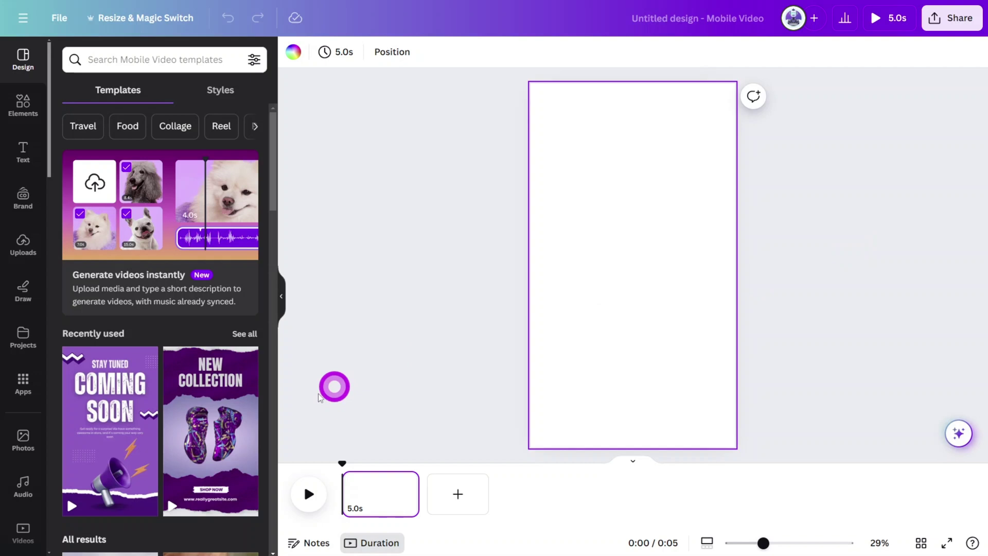
Search stock videos for 'EARTH FROM SPACE' and place the first 21-second clip on the page
{"action": "left_click", "coordinate": [18, 530]}
{"action": "left_click", "coordinate": [138, 69]}
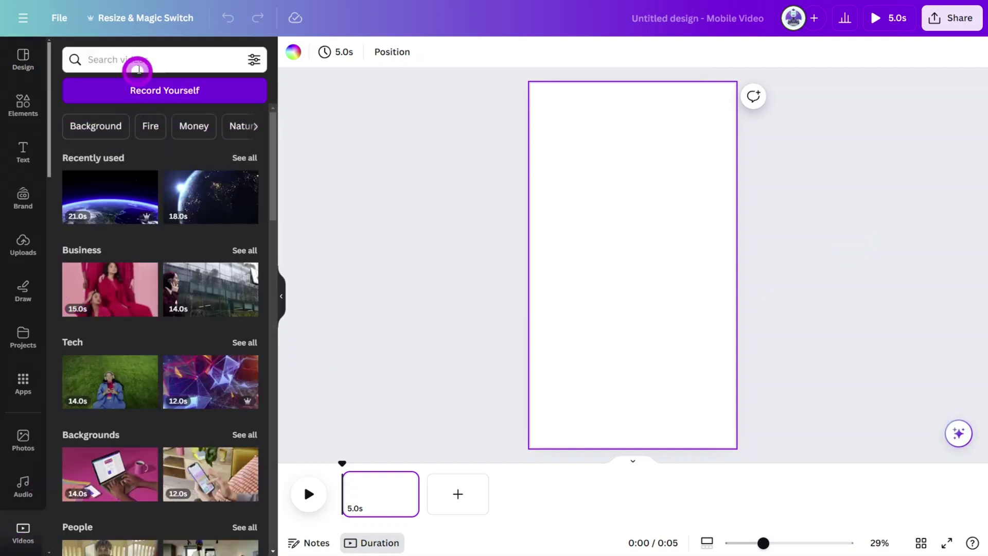
{"action": "type", "text": "EARTH FROM SPACE"}
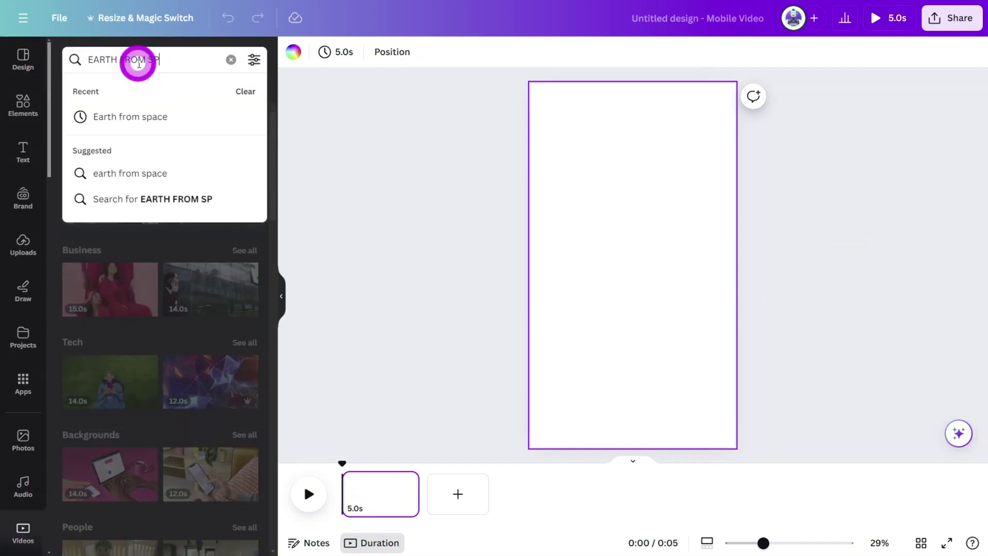
{"action": "key", "text": "Return"}
{"action": "left_click_drag", "start_coordinate": [126, 156], "coordinate": [534, 226]}
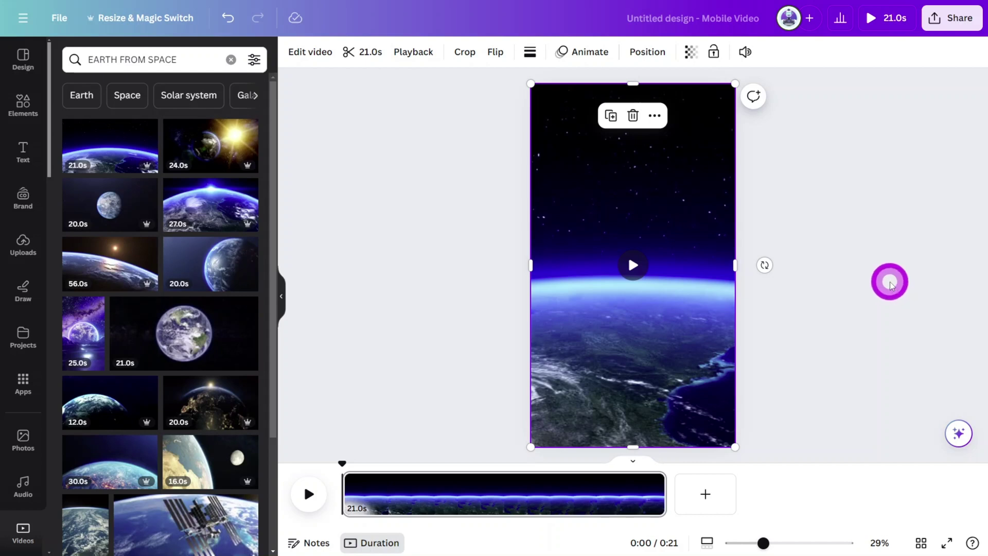
{"action": "left_click", "coordinate": [892, 286]}
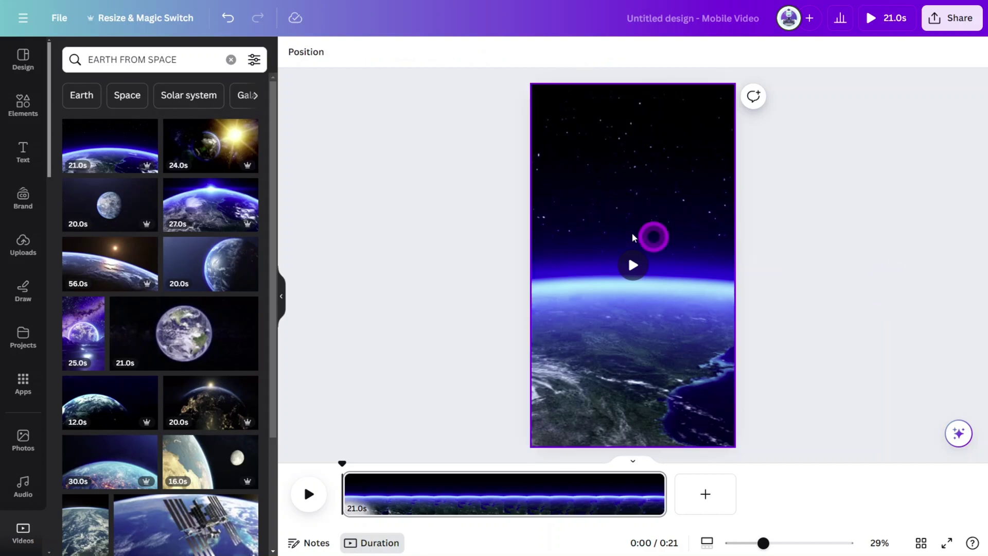
Apply the Photo Rise enter animation to the Earth video
{"action": "left_click", "coordinate": [652, 200]}
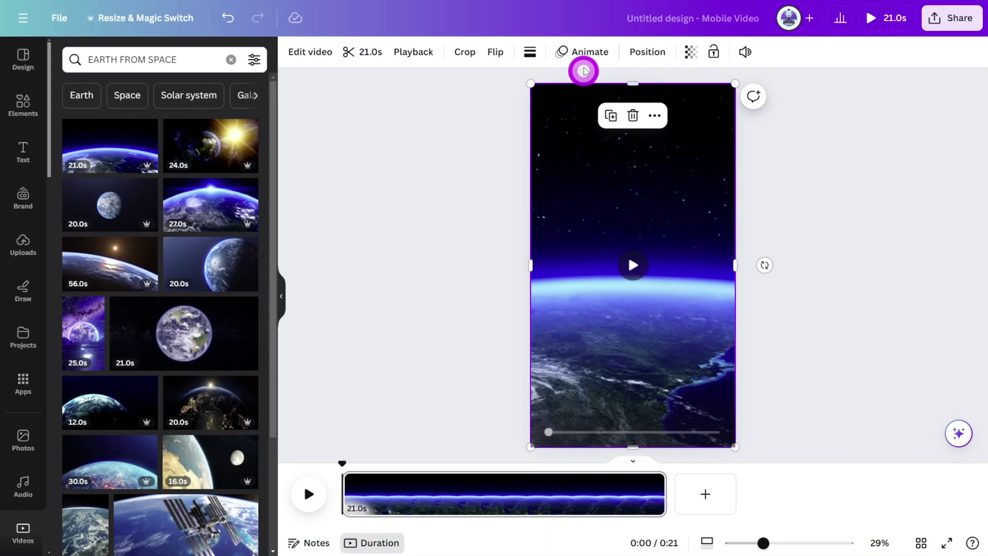
{"action": "left_click", "coordinate": [585, 51]}
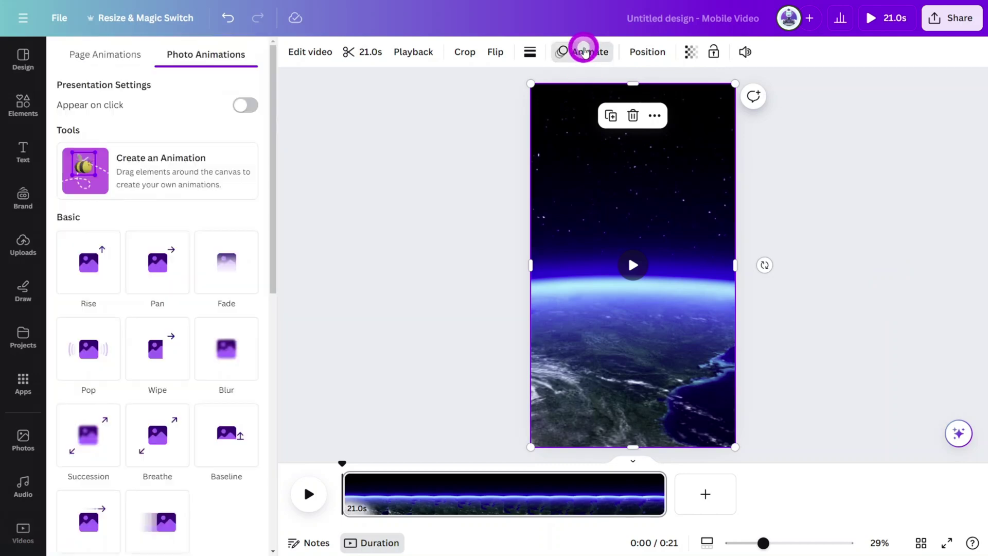
{"action": "scroll", "coordinate": [236, 301], "scroll_direction": "down", "scroll_amount": 8}
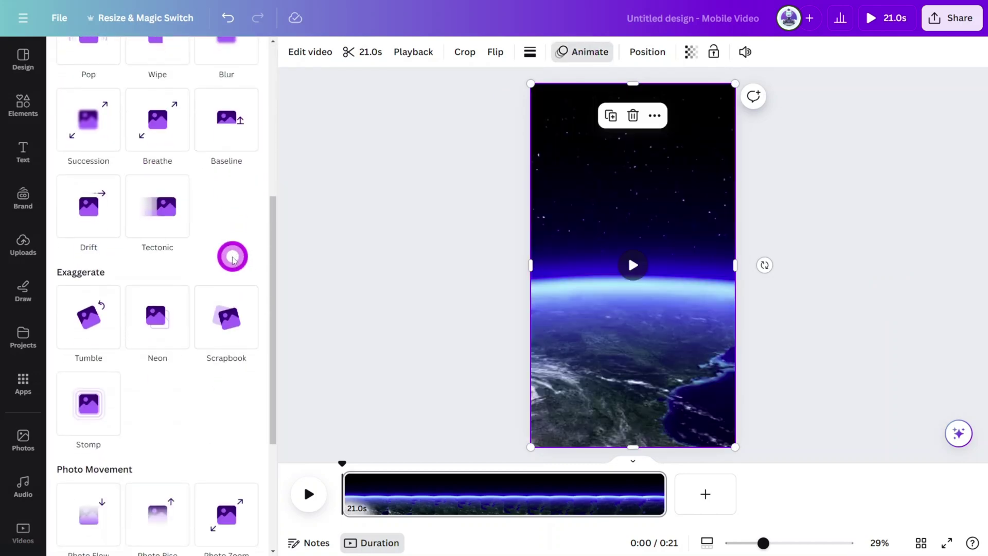
{"action": "left_click", "coordinate": [232, 260]}
{"action": "left_click", "coordinate": [157, 419]}
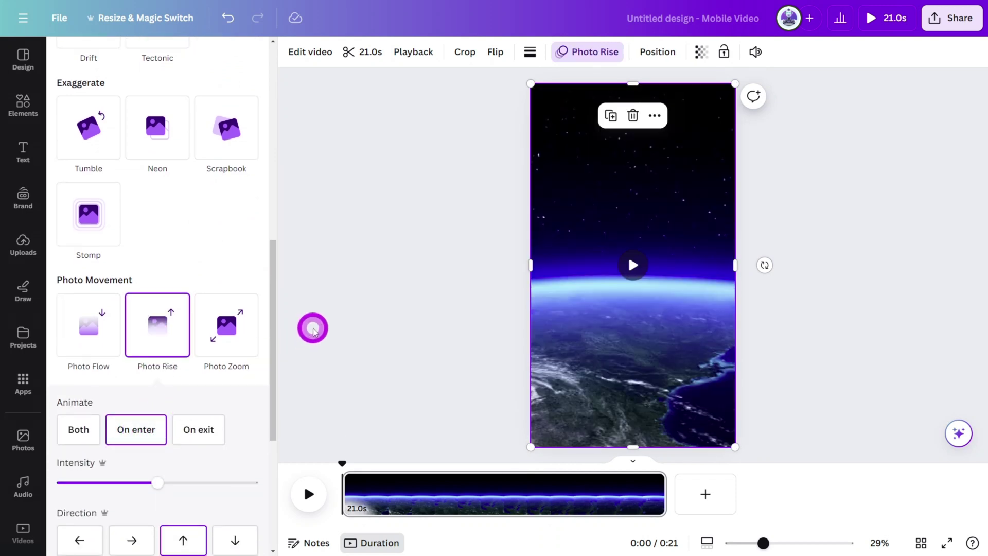
Make the page background black (#0E0E0E) and check it in a full-screen preview
{"action": "left_click", "coordinate": [381, 493]}
{"action": "left_click", "coordinate": [317, 211]}
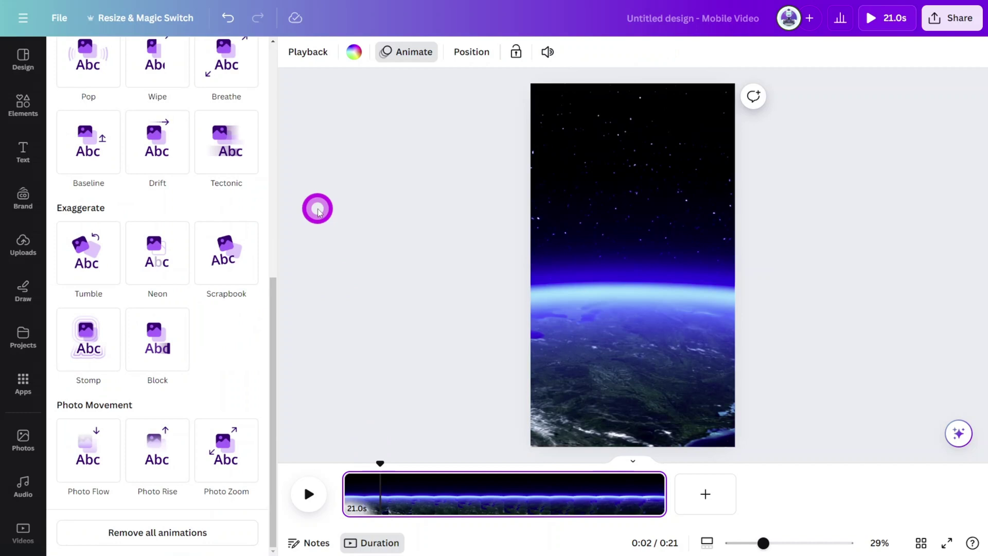
{"action": "left_click", "coordinate": [359, 58]}
{"action": "left_click", "coordinate": [70, 131]}
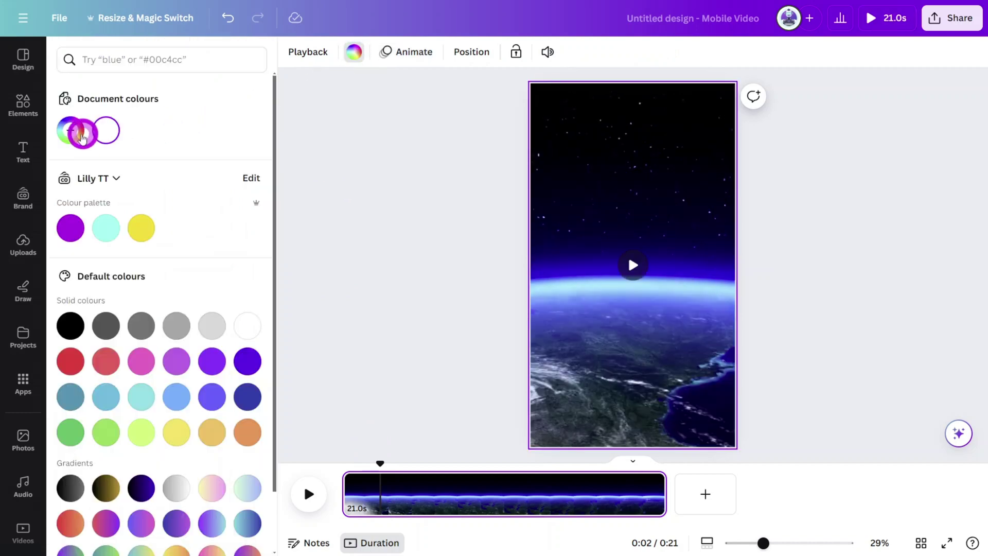
{"action": "left_click_drag", "start_coordinate": [115, 206], "coordinate": [62, 264]}
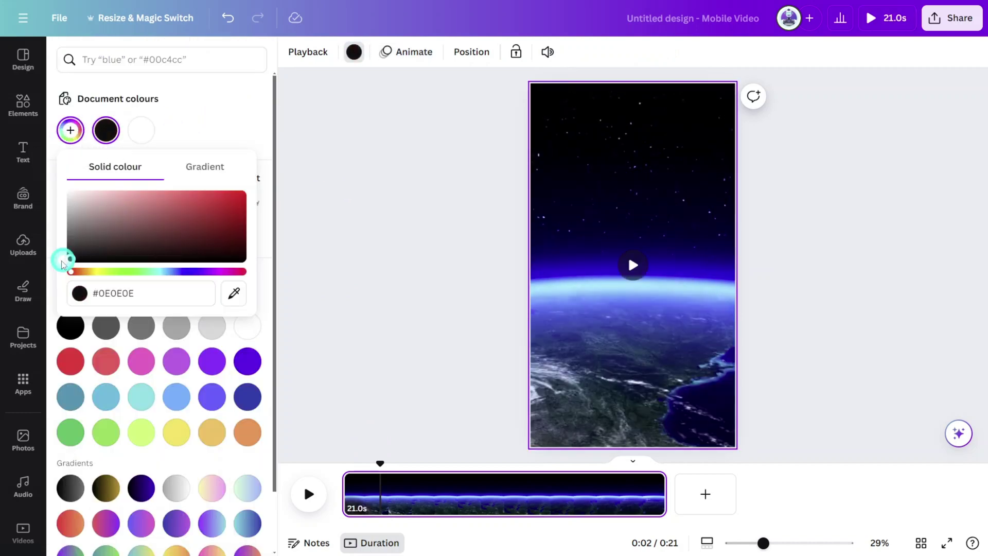
{"action": "left_click", "coordinate": [185, 126]}
{"action": "left_click", "coordinate": [835, 112]}
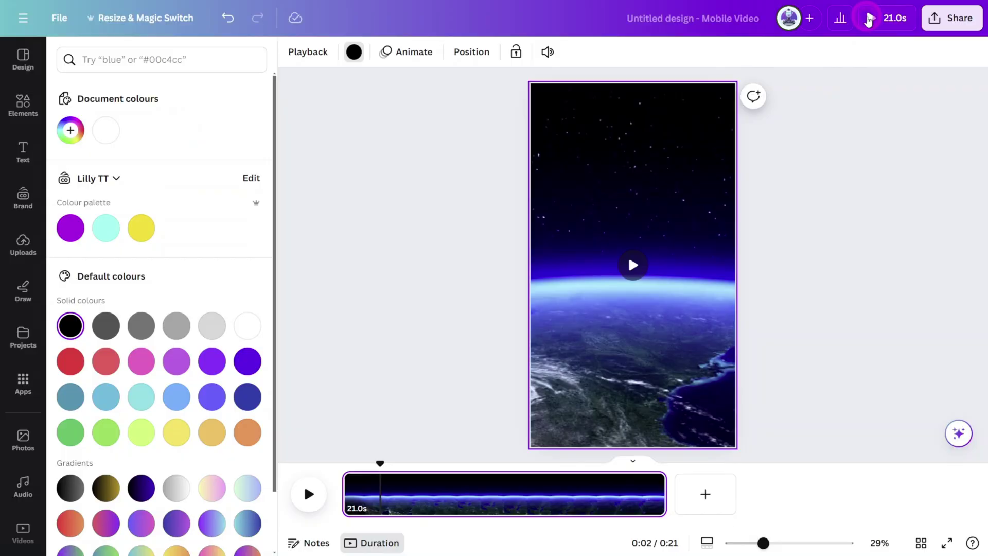
{"action": "left_click", "coordinate": [868, 19]}
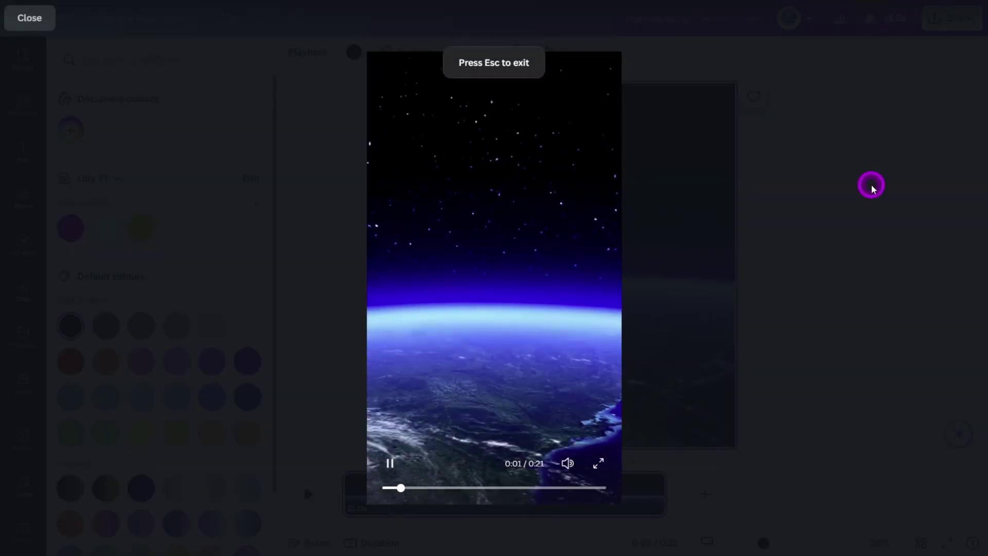
{"action": "left_click", "coordinate": [866, 245]}
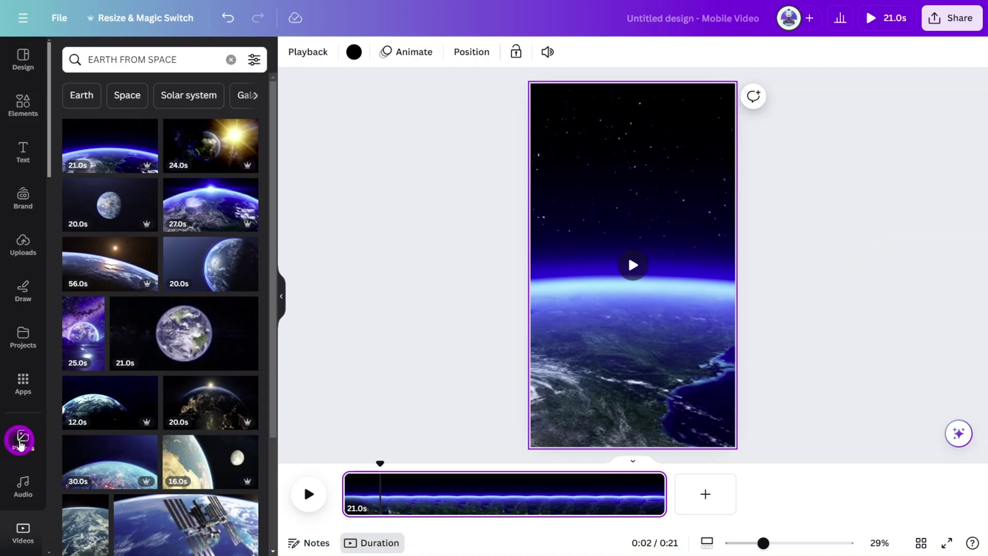
Add an 'ASTRONAUT SUIT CUTOUT' photo over the Earth video and shrink it to fit the page
{"action": "left_click", "coordinate": [20, 440]}
{"action": "type", "text": "ASTRONAU"}
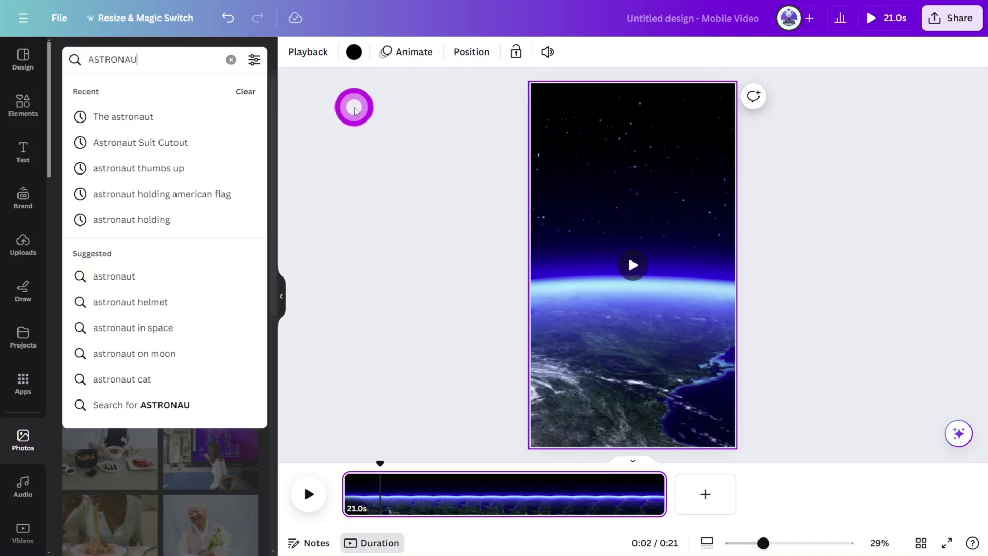
{"action": "type", "text": "T SUIT CUTOUT"}
{"action": "key", "text": "Return"}
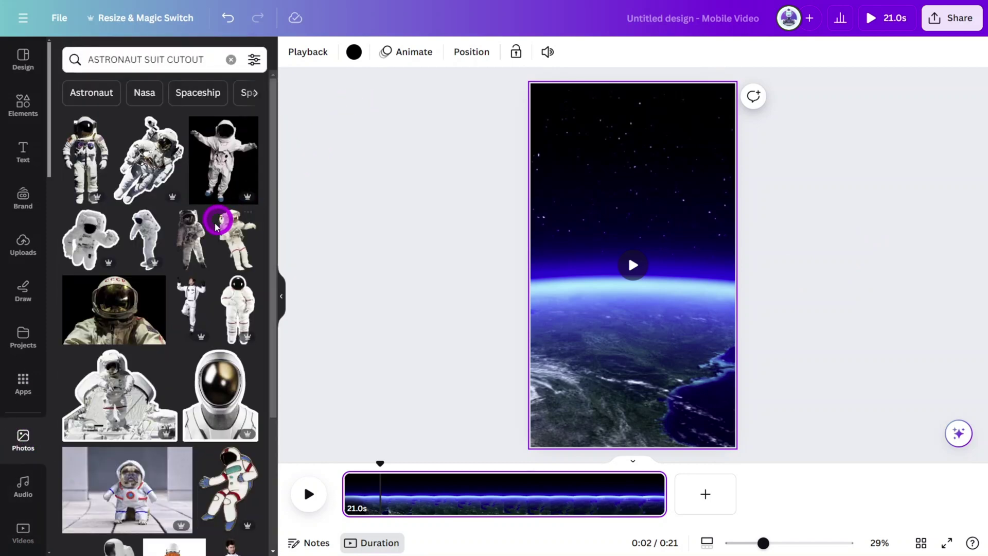
{"action": "left_click", "coordinate": [200, 240]}
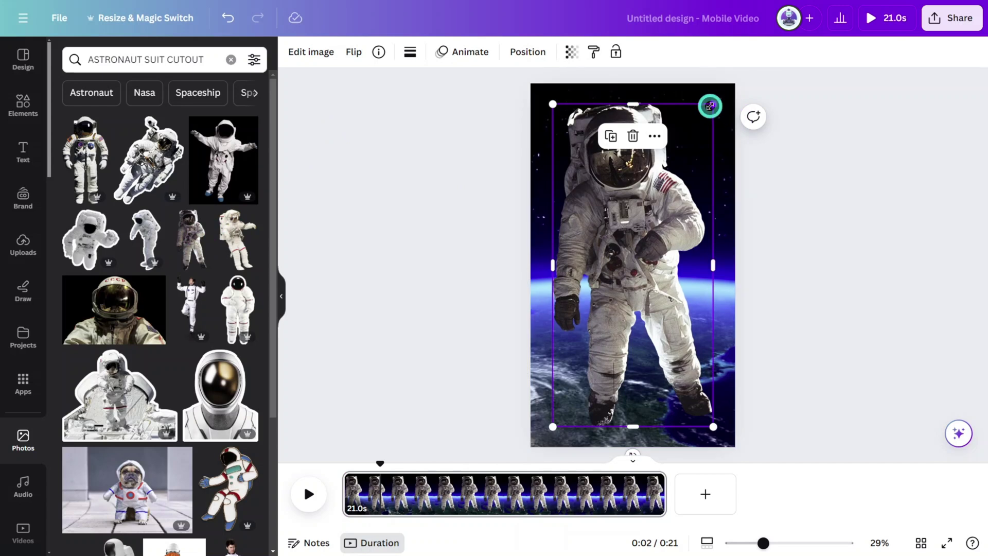
{"action": "left_click_drag", "start_coordinate": [711, 106], "coordinate": [701, 130]}
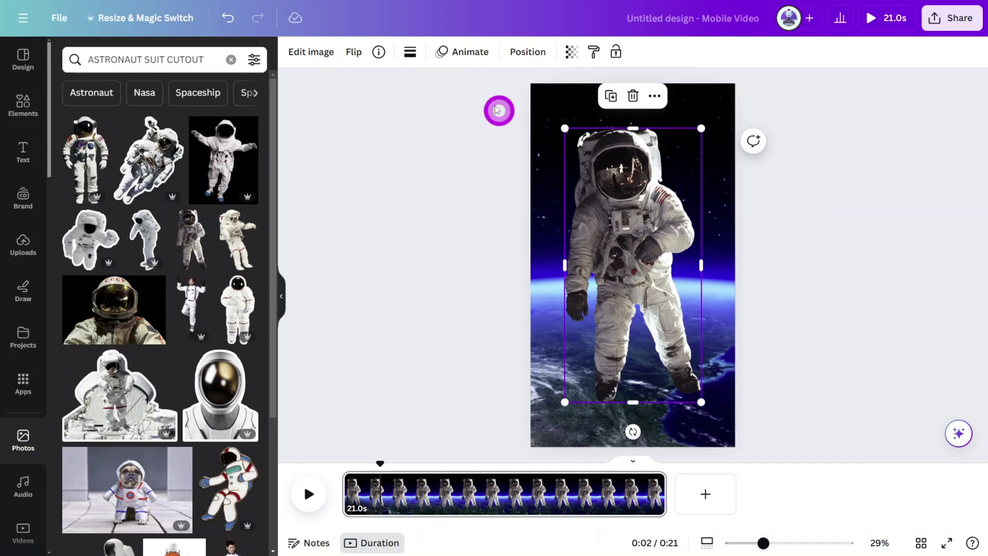
Give the astronaut a Rotate motion effect at minimum speed, turning counter-clockwise
{"action": "left_click", "coordinate": [470, 60]}
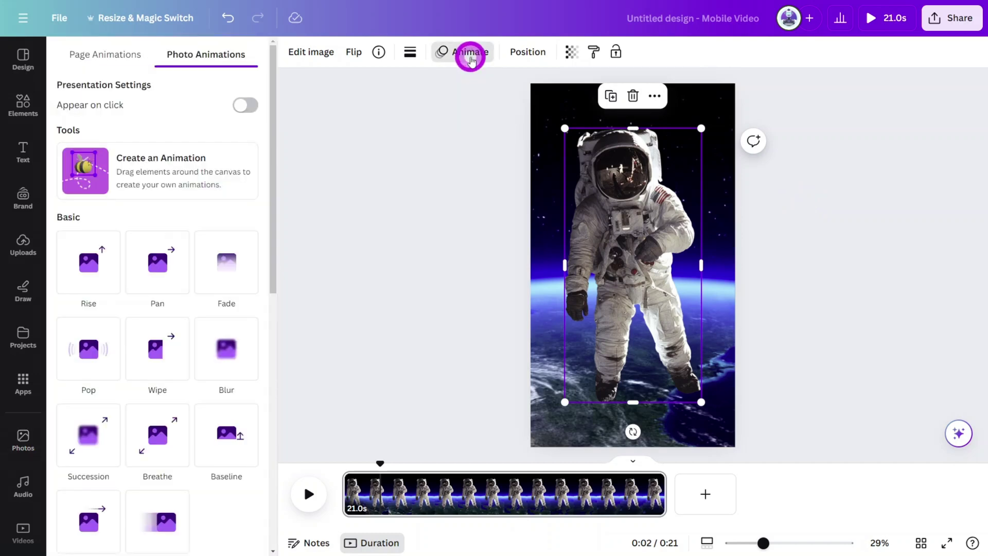
{"action": "scroll", "coordinate": [194, 278], "scroll_direction": "down", "scroll_amount": 10}
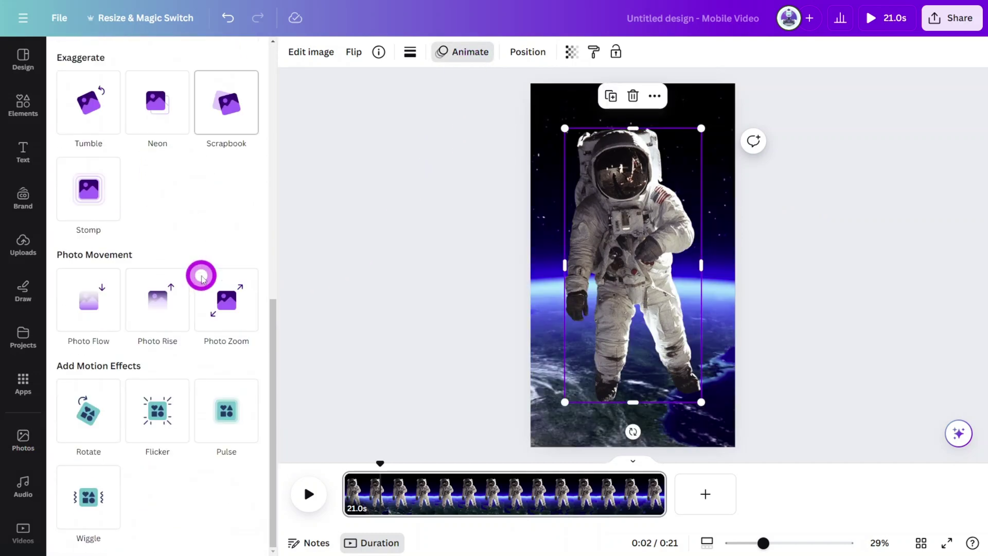
{"action": "left_click", "coordinate": [83, 409]}
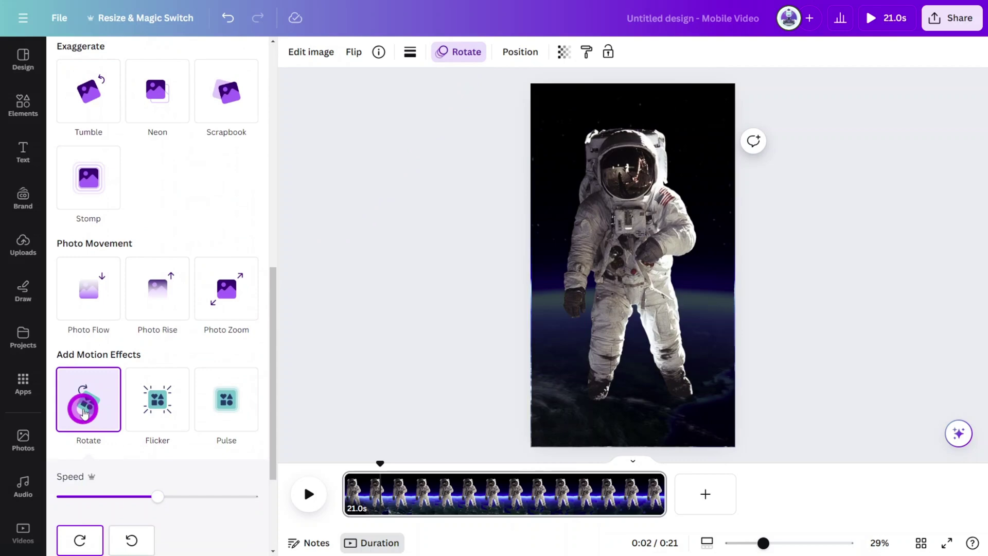
{"action": "left_click_drag", "start_coordinate": [151, 499], "coordinate": [62, 497]}
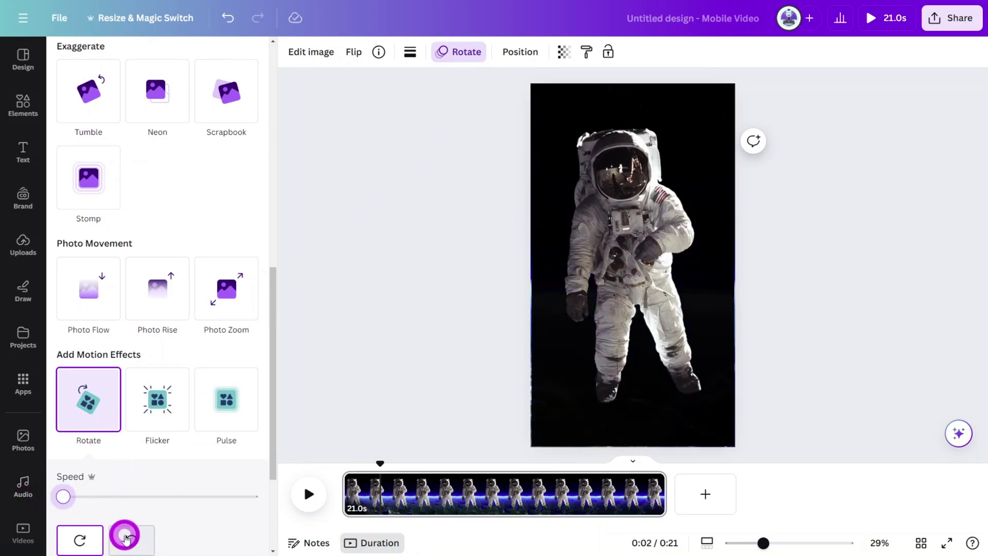
{"action": "scroll", "coordinate": [123, 525], "scroll_direction": "down", "scroll_amount": 3}
{"action": "left_click", "coordinate": [130, 379]}
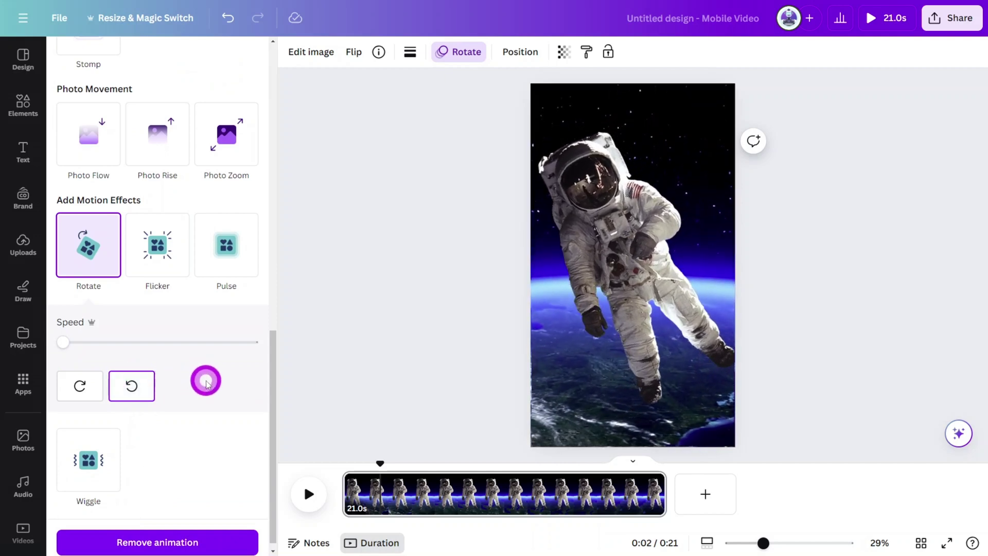
{"action": "scroll", "coordinate": [205, 381], "scroll_direction": "up", "scroll_amount": 15}
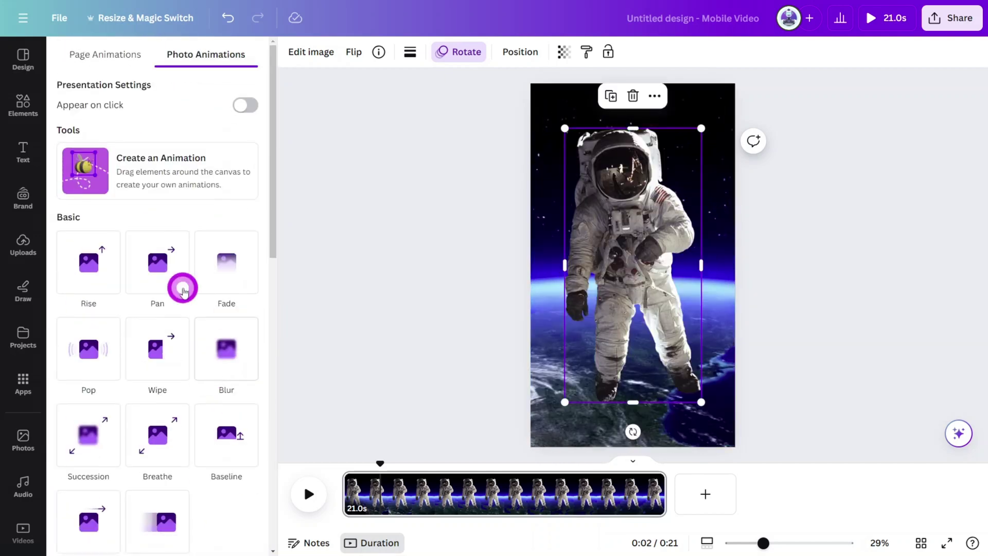
Draw a custom motion path for the astronaut in Smooth style at the slowest speed
{"action": "left_click", "coordinate": [122, 182]}
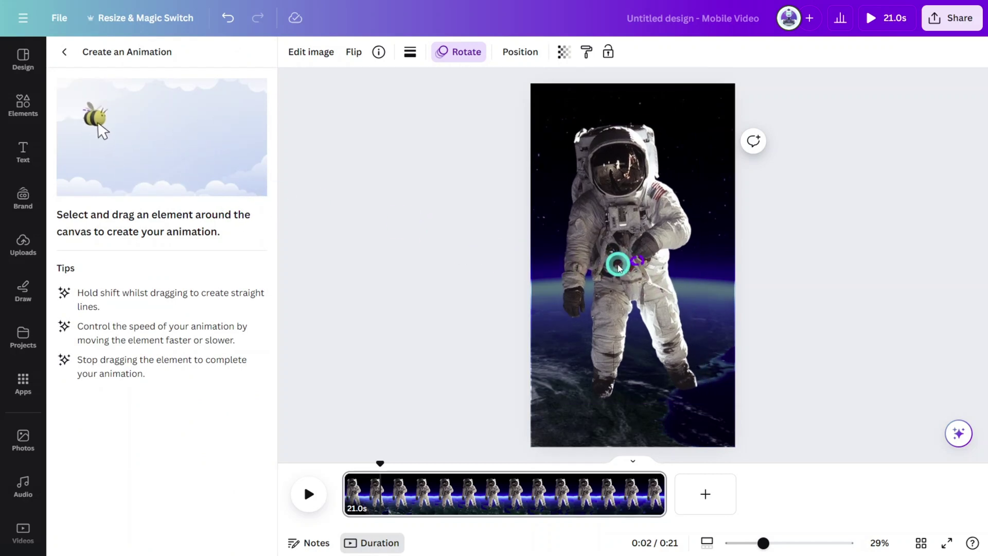
{"action": "left_click_drag", "start_coordinate": [608, 273], "coordinate": [629, 265]}
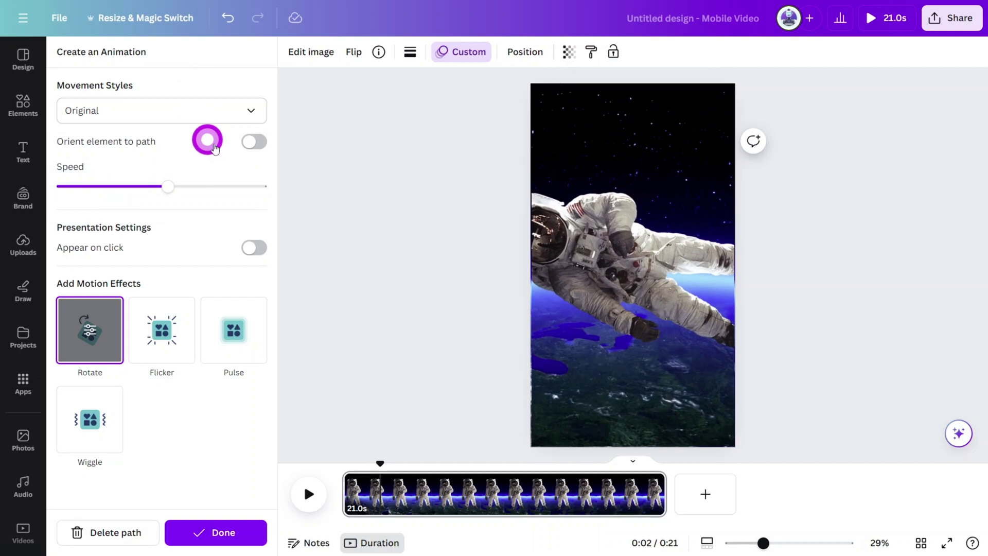
{"action": "left_click_drag", "start_coordinate": [172, 182], "coordinate": [64, 185]}
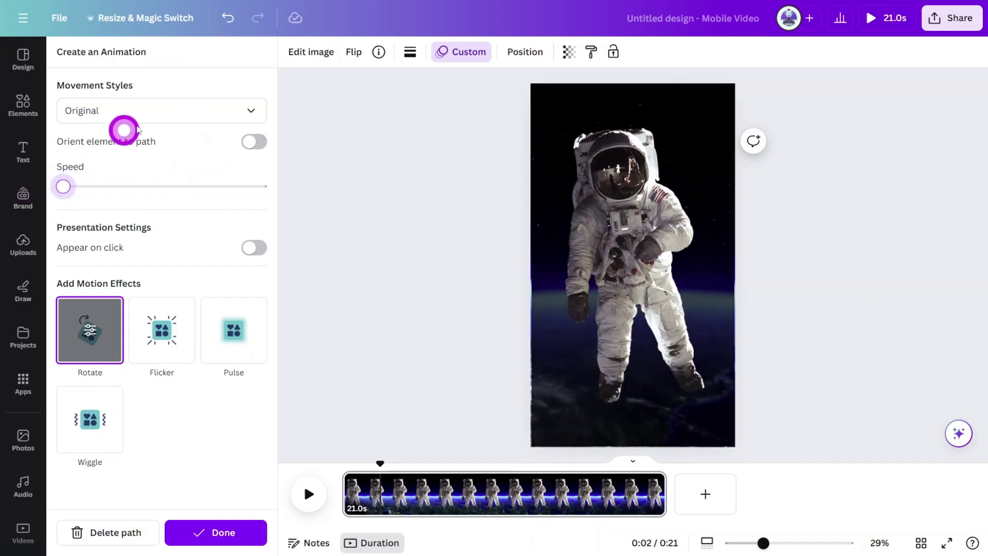
{"action": "left_click", "coordinate": [177, 111]}
{"action": "left_click", "coordinate": [135, 172]}
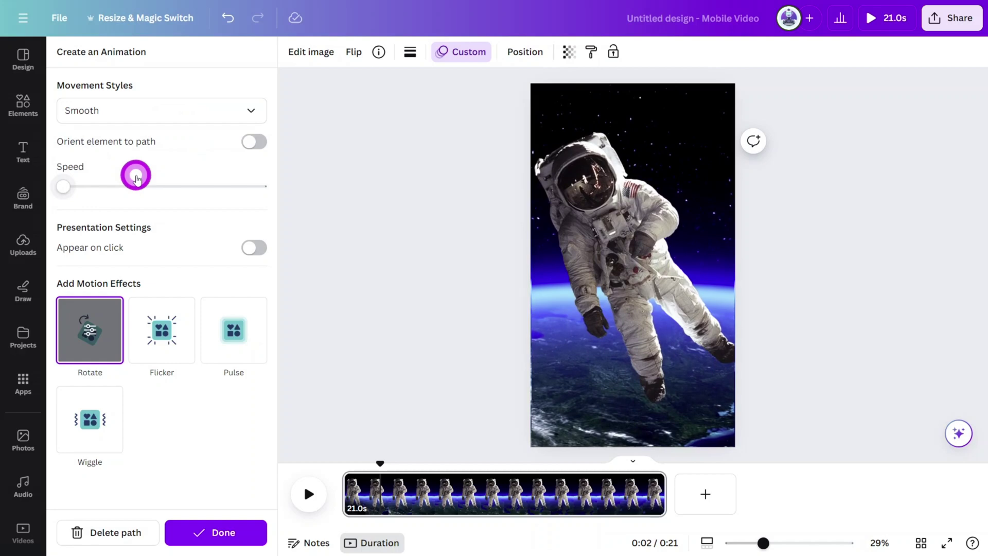
{"action": "left_click", "coordinate": [211, 532]}
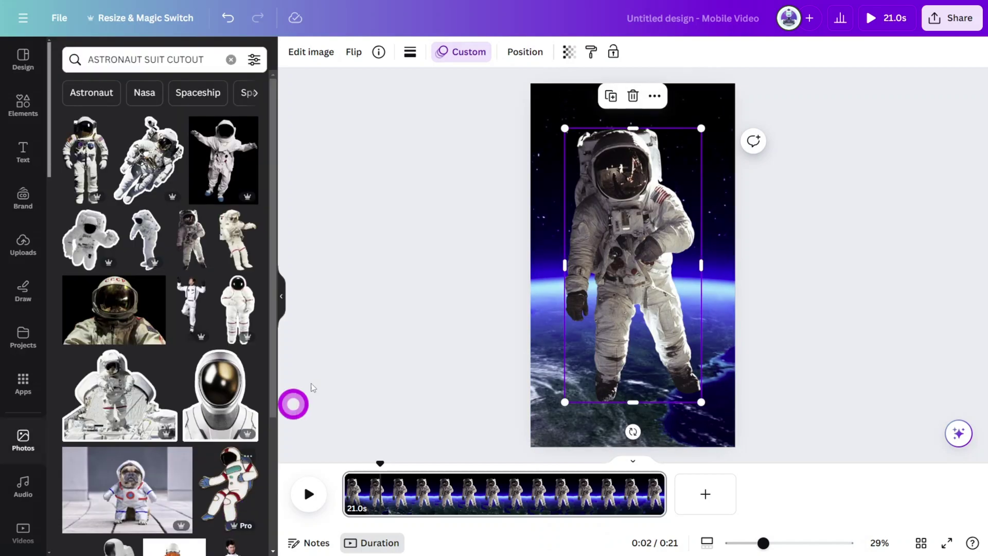
Add a heading text box reading FEELING
{"action": "left_click", "coordinate": [25, 149]}
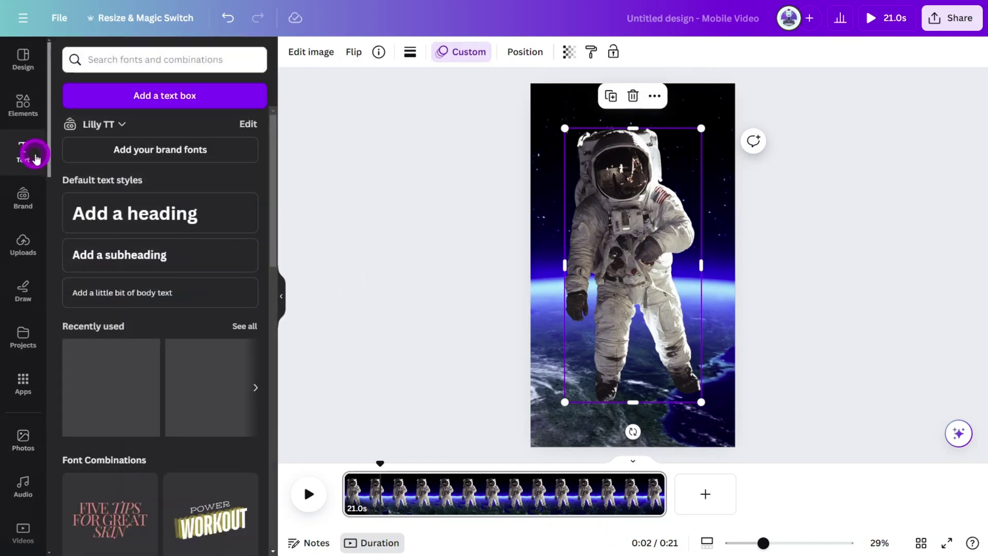
{"action": "left_click", "coordinate": [118, 214]}
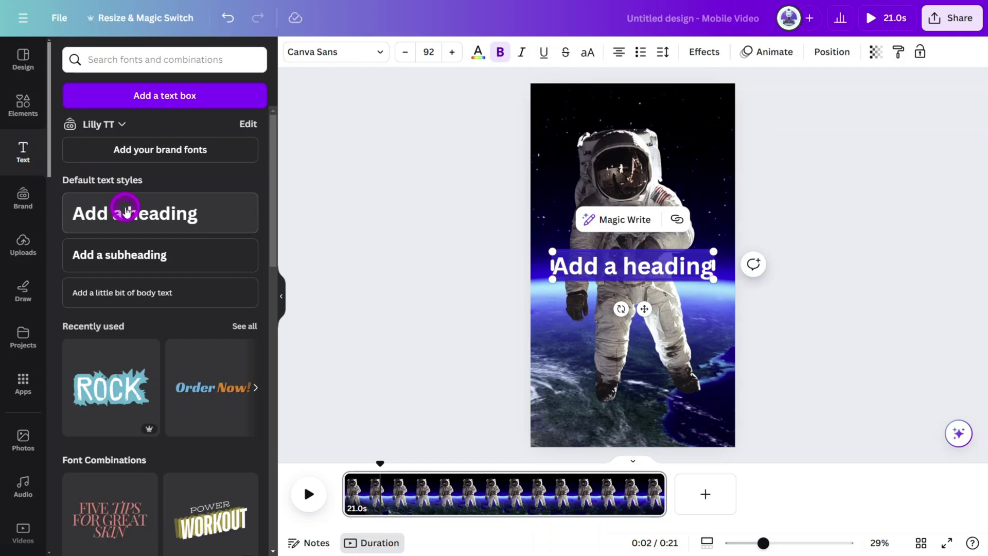
{"action": "type", "text": "FEELING"}
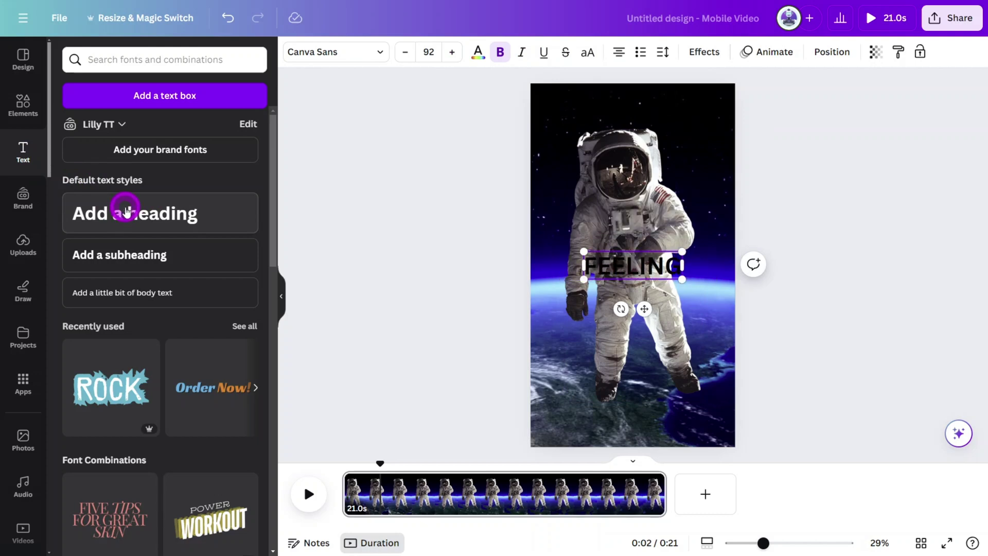
Make FEELING white in Zuume Rough Bold and enlarge it across the page top
{"action": "left_click", "coordinate": [477, 52]}
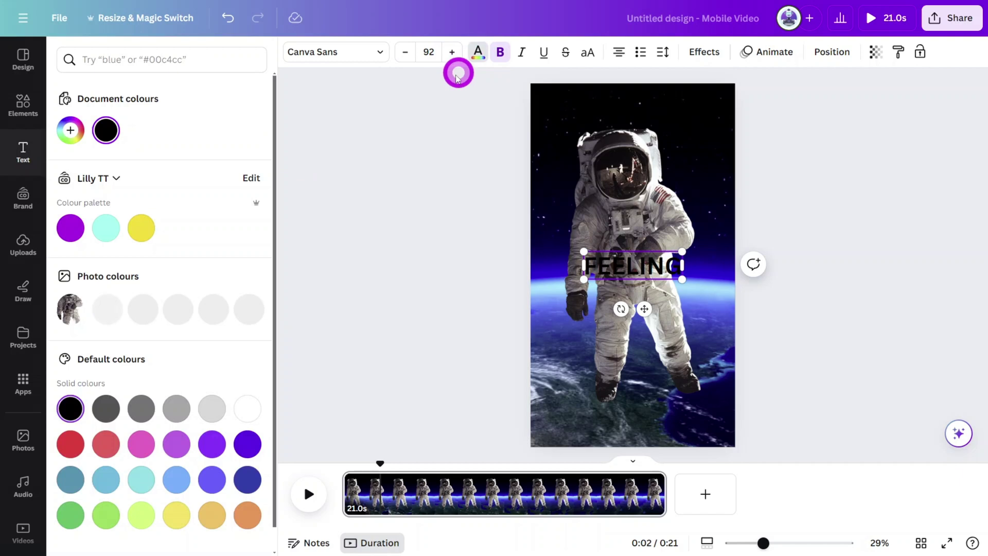
{"action": "left_click", "coordinate": [80, 143]}
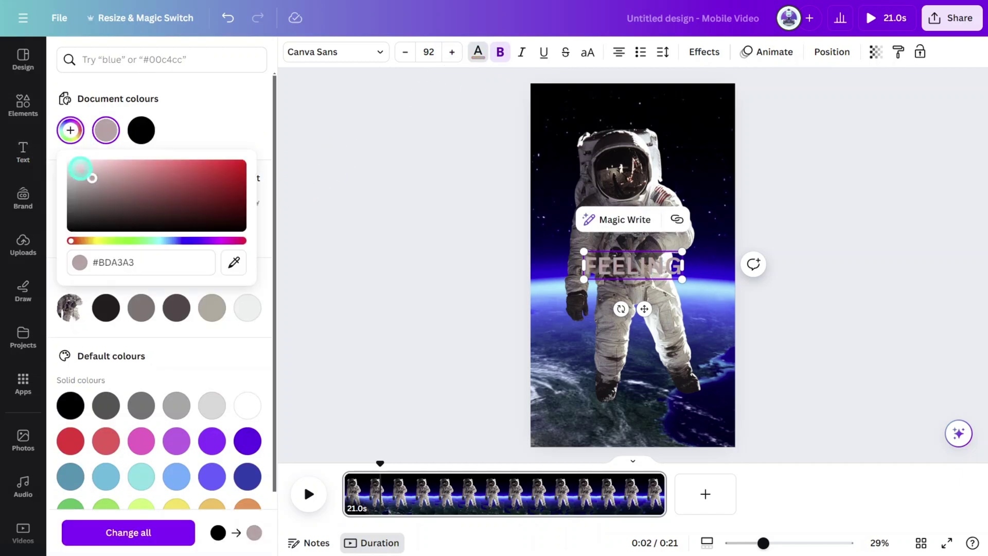
{"action": "left_click", "coordinate": [61, 156]}
{"action": "left_click", "coordinate": [371, 52]}
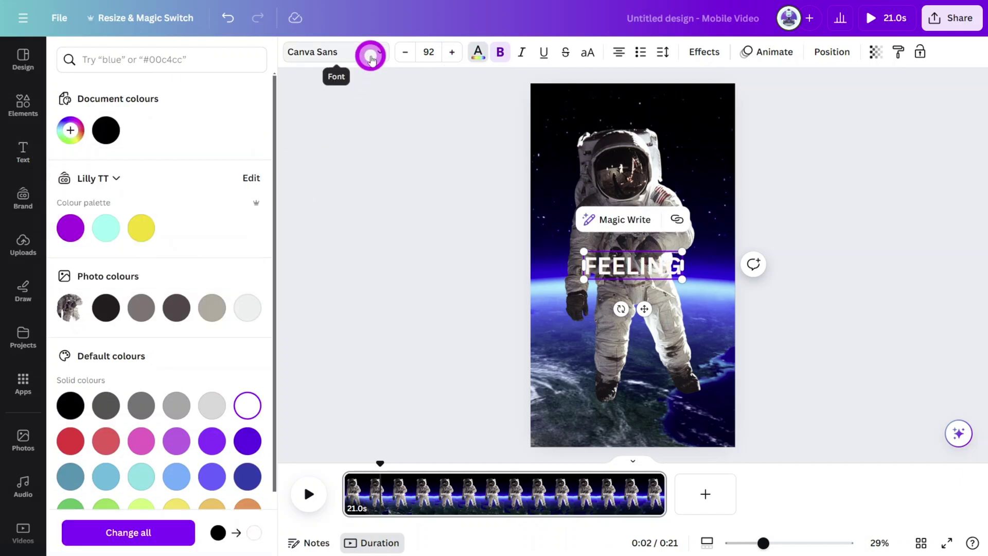
{"action": "left_click", "coordinate": [176, 88]}
{"action": "type", "text": "ZUUME"}
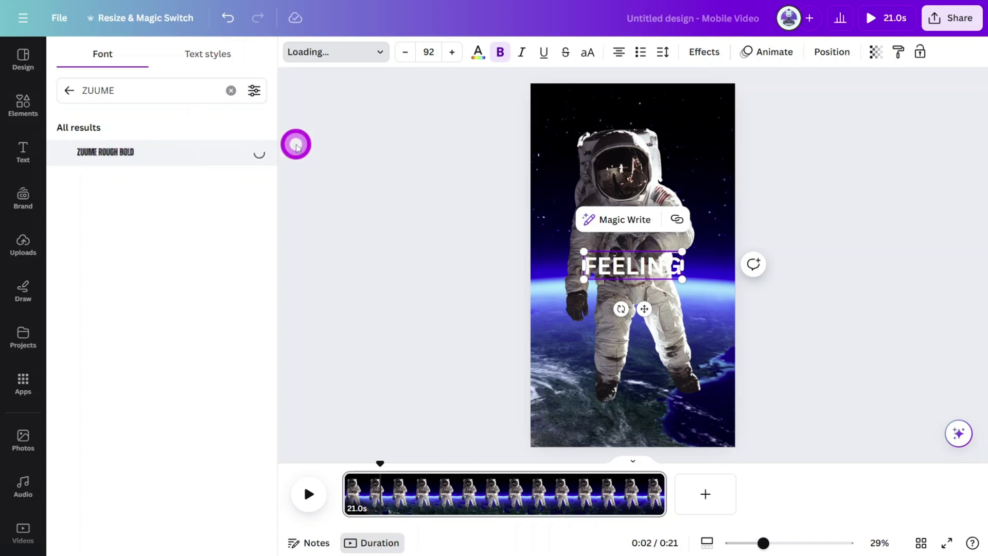
{"action": "left_click_drag", "start_coordinate": [630, 265], "coordinate": [701, 167]}
Move the FEELING layer behind the astronaut and enlarge the title to size 309
{"action": "left_click", "coordinate": [685, 137]}
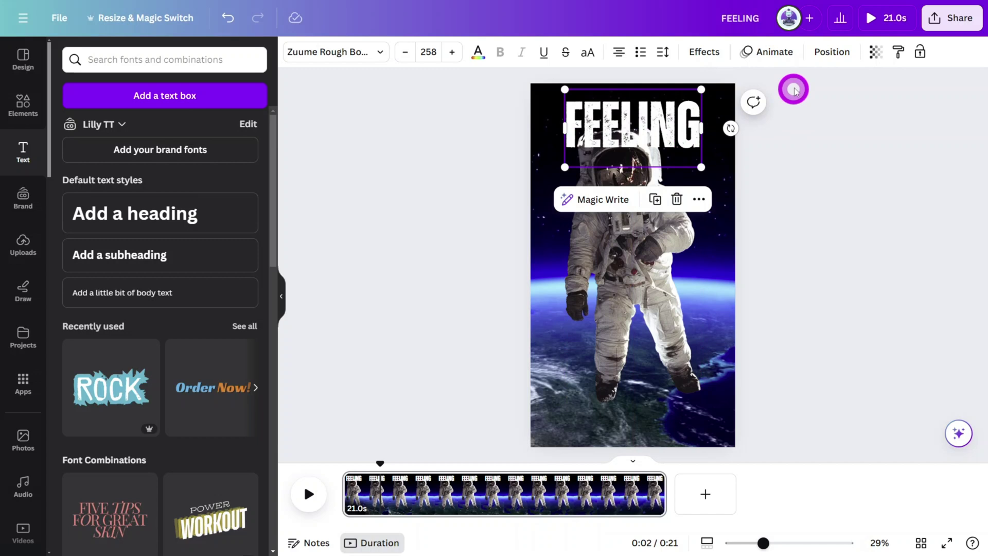
{"action": "left_click", "coordinate": [820, 57]}
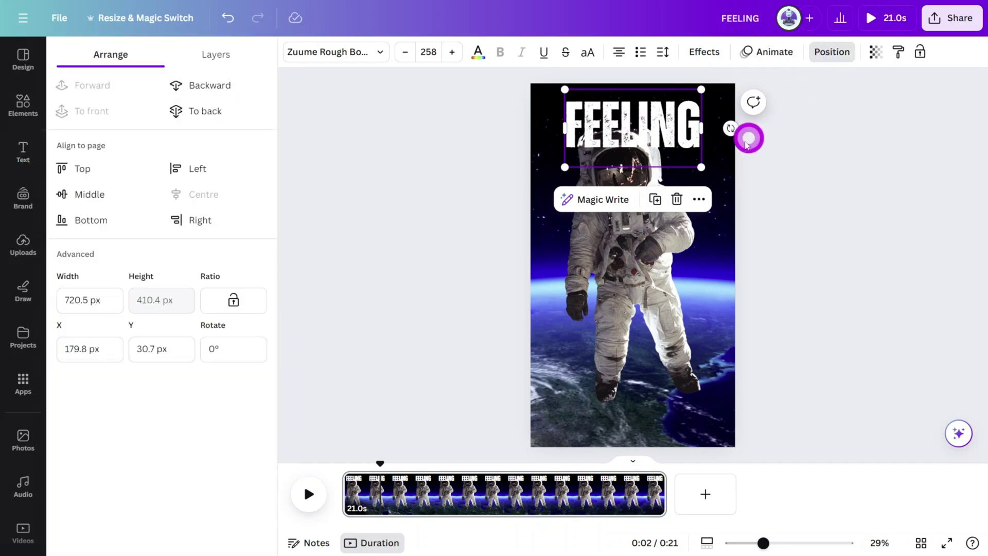
{"action": "left_click", "coordinate": [229, 54]}
{"action": "left_click_drag", "start_coordinate": [197, 141], "coordinate": [194, 191]}
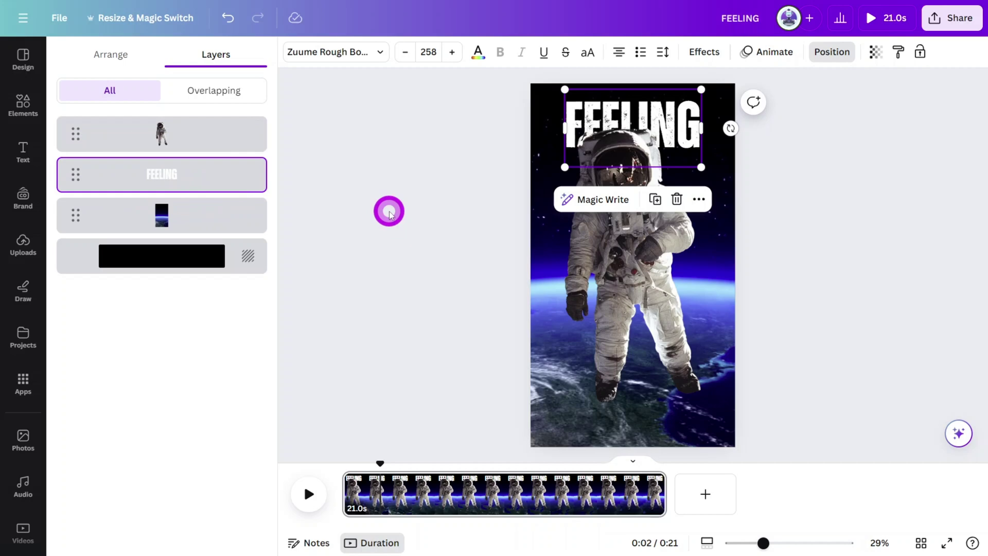
{"action": "left_click_drag", "start_coordinate": [701, 167], "coordinate": [834, 161]}
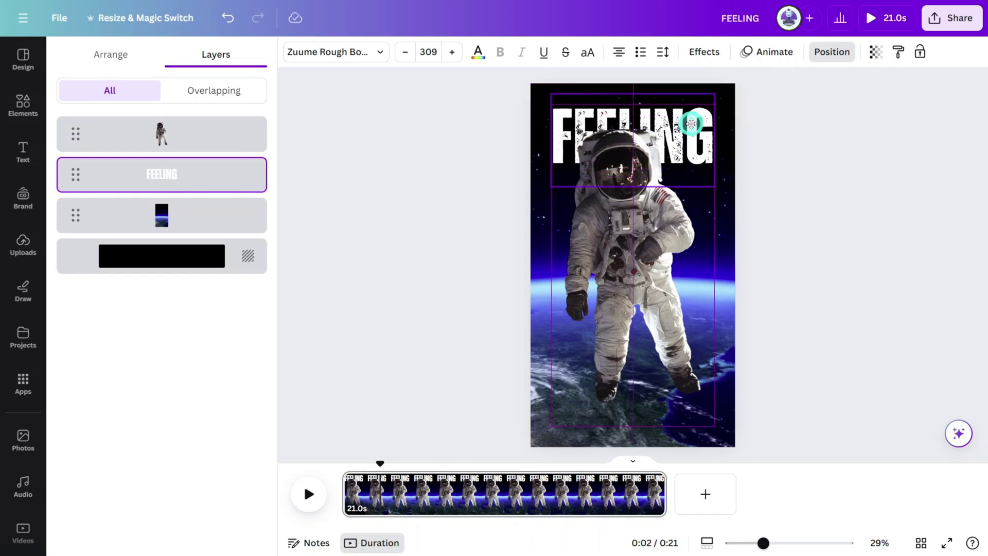
Animate FEELING with a Succession entrance at the slowest speed
{"action": "left_click", "coordinate": [775, 52]}
{"action": "scroll", "coordinate": [177, 346], "scroll_direction": "down", "scroll_amount": 4}
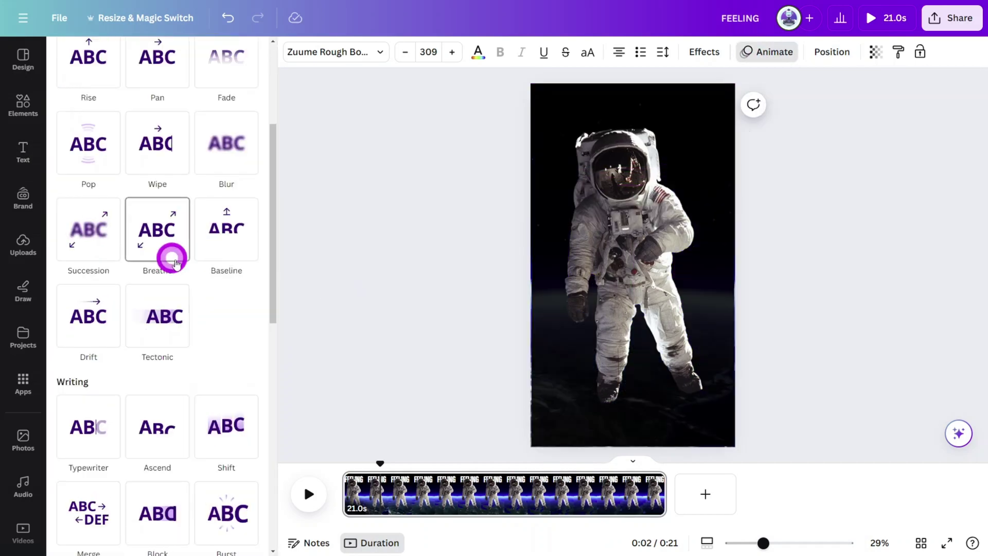
{"action": "left_click", "coordinate": [85, 251]}
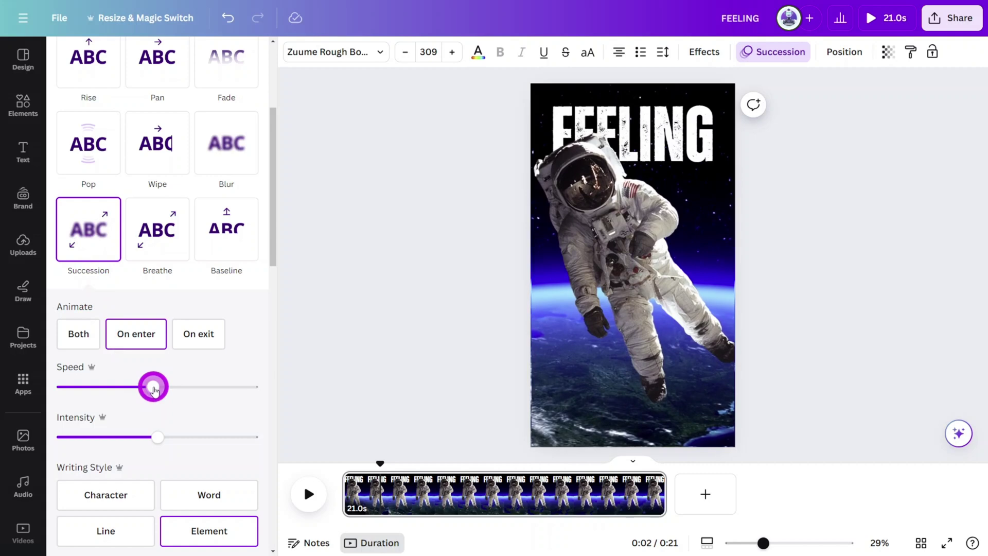
{"action": "left_click_drag", "start_coordinate": [152, 387], "coordinate": [54, 389]}
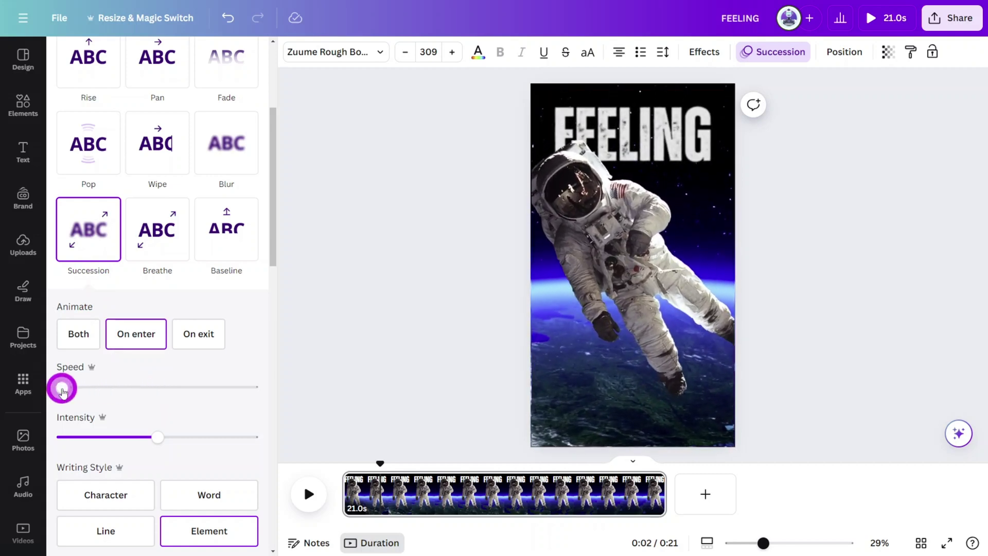
{"action": "scroll", "coordinate": [206, 397], "scroll_direction": "down", "scroll_amount": 2}
Duplicate FEELING to the page bottom and change its text to LOST?
{"action": "left_click", "coordinate": [705, 148]}
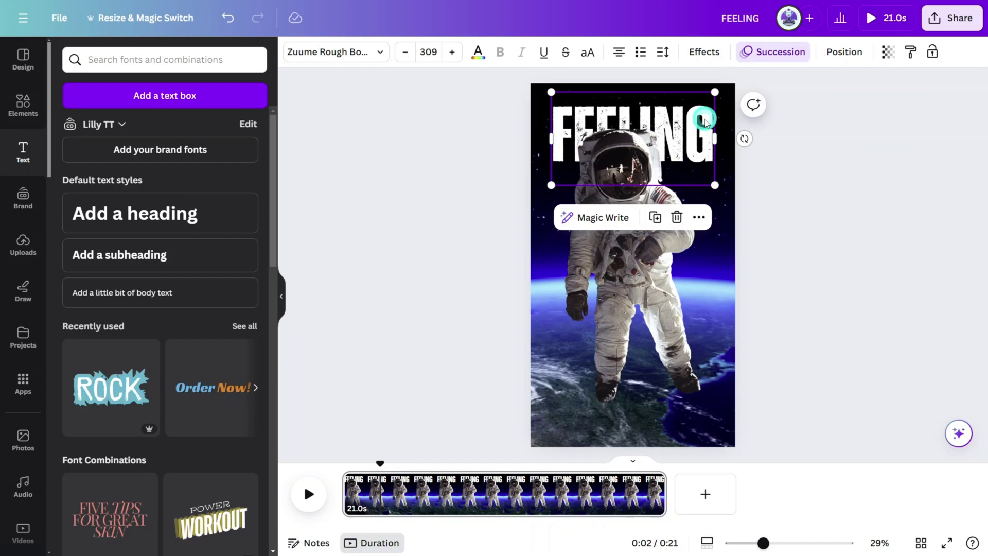
{"action": "left_click_drag", "start_coordinate": [705, 148], "coordinate": [694, 407]}
{"action": "double_click", "coordinate": [694, 417]}
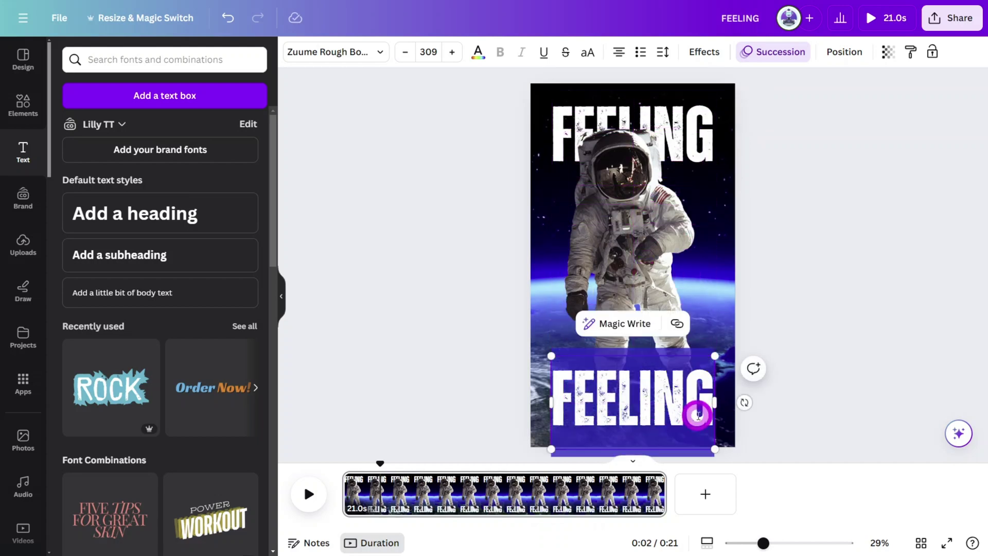
{"action": "type", "text": "LOST?"}
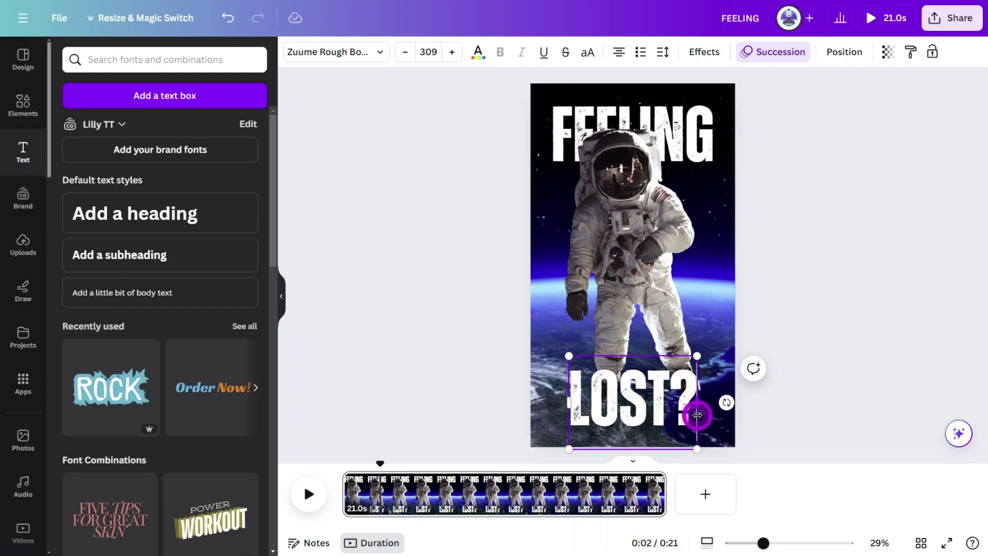
Trim the astronaut page to exactly 7.0 seconds and preview the video full screen
{"action": "left_click_drag", "start_coordinate": [668, 498], "coordinate": [449, 499]}
{"action": "left_click", "coordinate": [853, 205]}
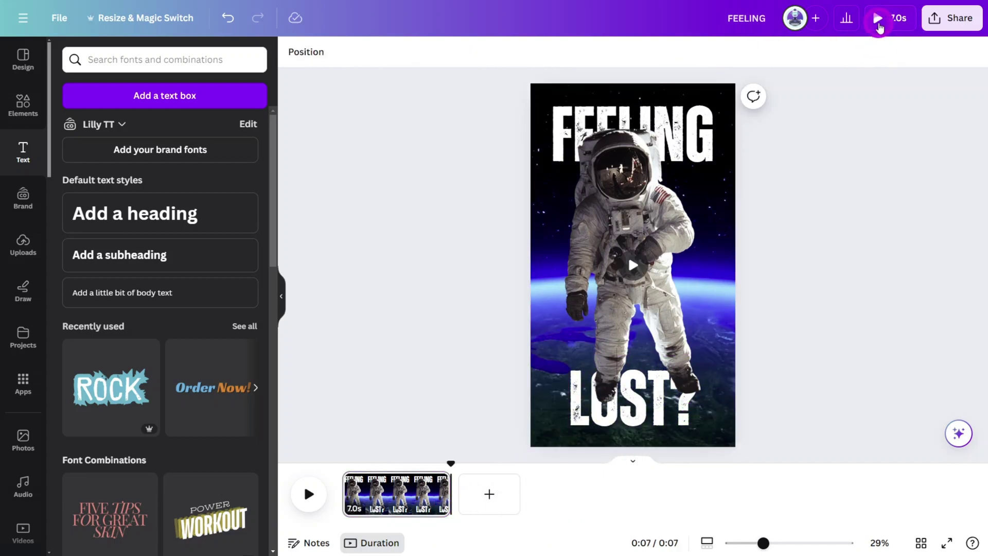
{"action": "left_click", "coordinate": [878, 23]}
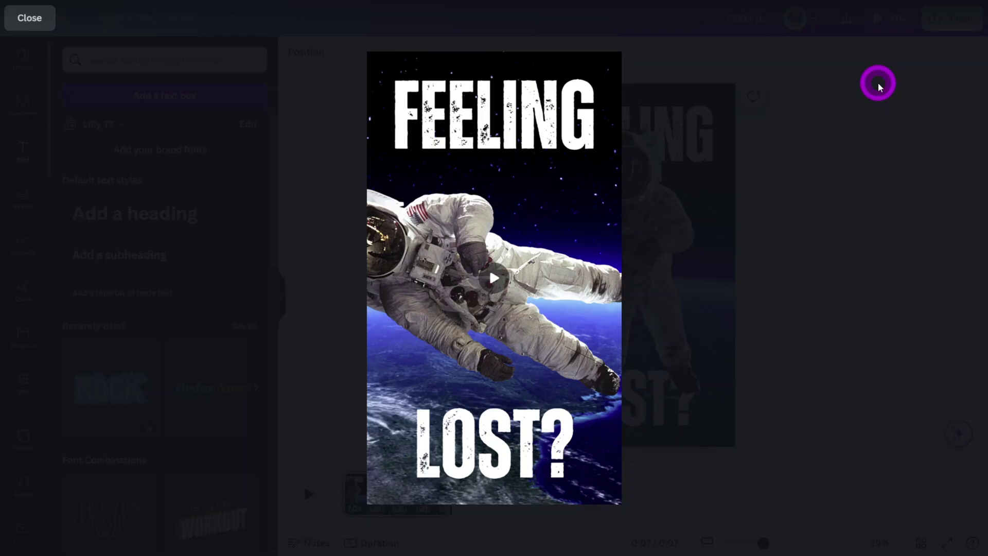
{"action": "left_click", "coordinate": [878, 83]}
Add a new page after the astronaut page and give it a white background
{"action": "left_click", "coordinate": [484, 494]}
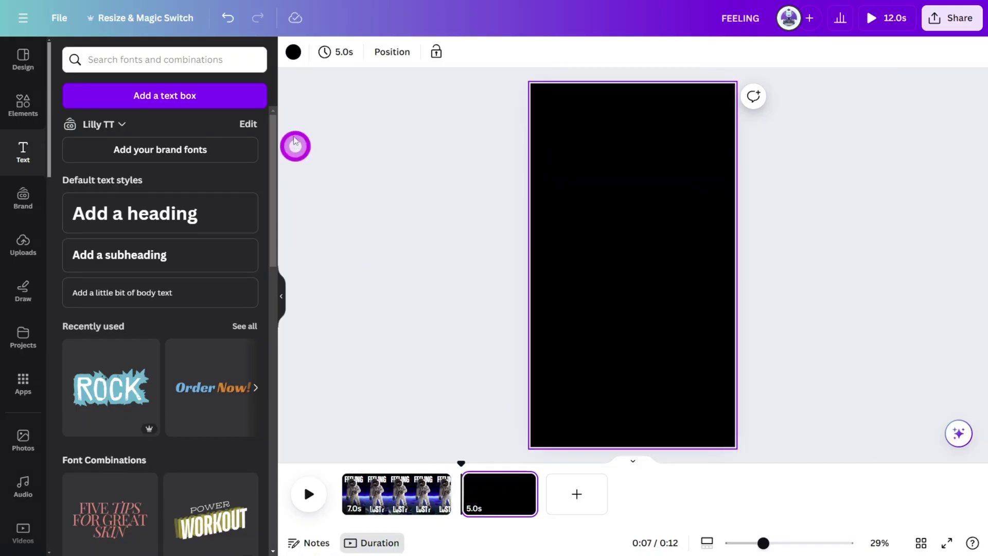
{"action": "left_click", "coordinate": [293, 52]}
{"action": "left_click", "coordinate": [141, 130]}
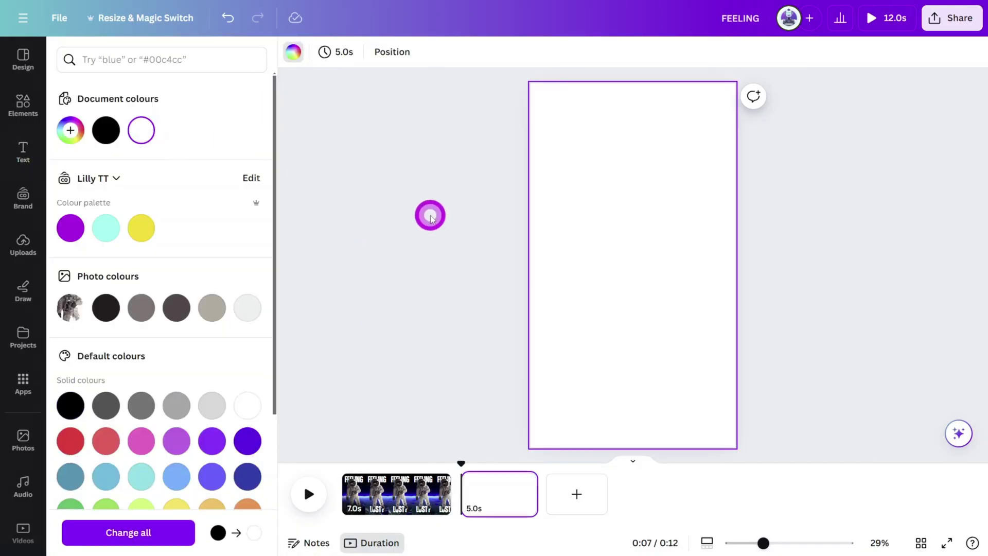
Add a circle, enlarge it across the page, and colour it deep purple #7A0292
{"action": "left_click", "coordinate": [13, 108]}
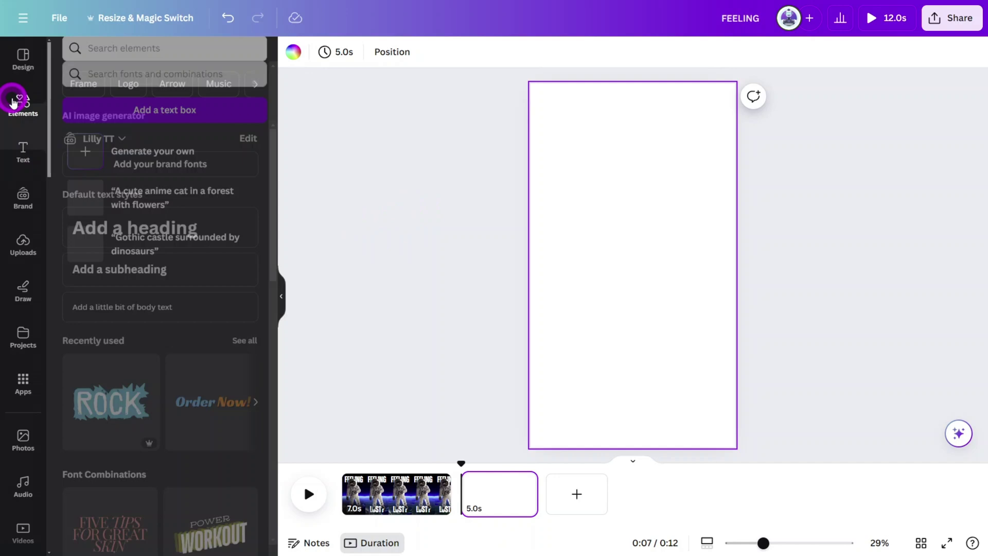
{"action": "left_click", "coordinate": [240, 244]}
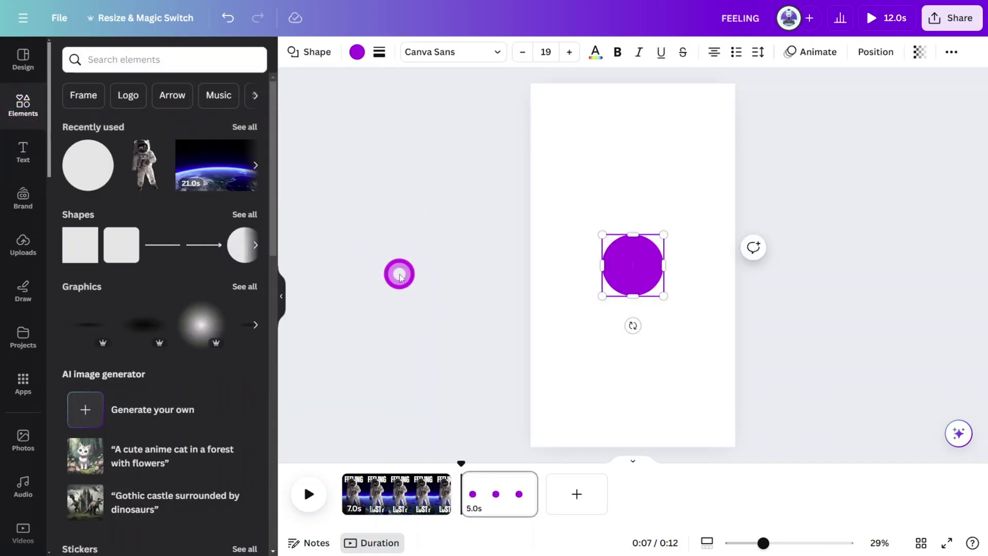
{"action": "left_click_drag", "start_coordinate": [663, 296], "coordinate": [708, 349]}
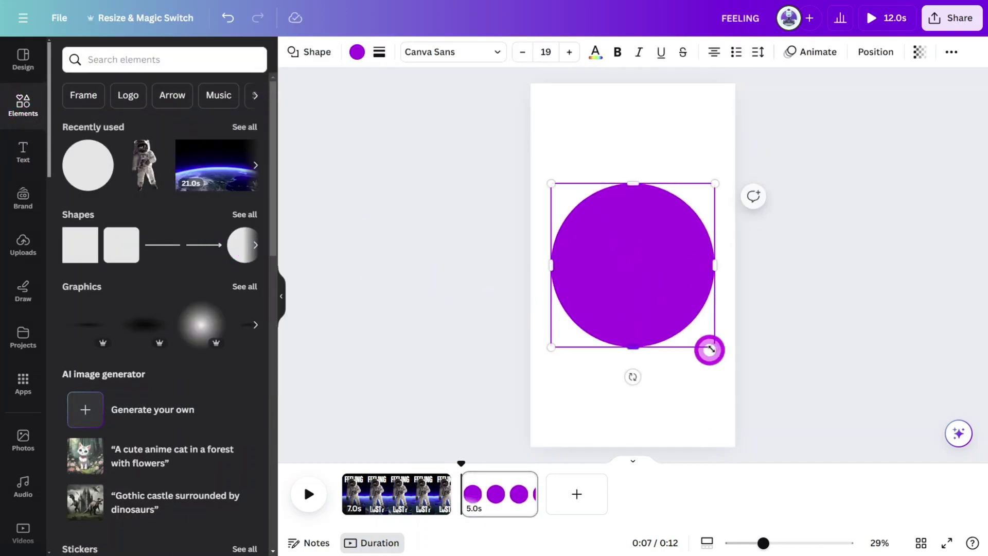
{"action": "left_click", "coordinate": [357, 52]}
{"action": "left_click", "coordinate": [177, 131]}
{"action": "left_click_drag", "start_coordinate": [230, 211], "coordinate": [243, 221]}
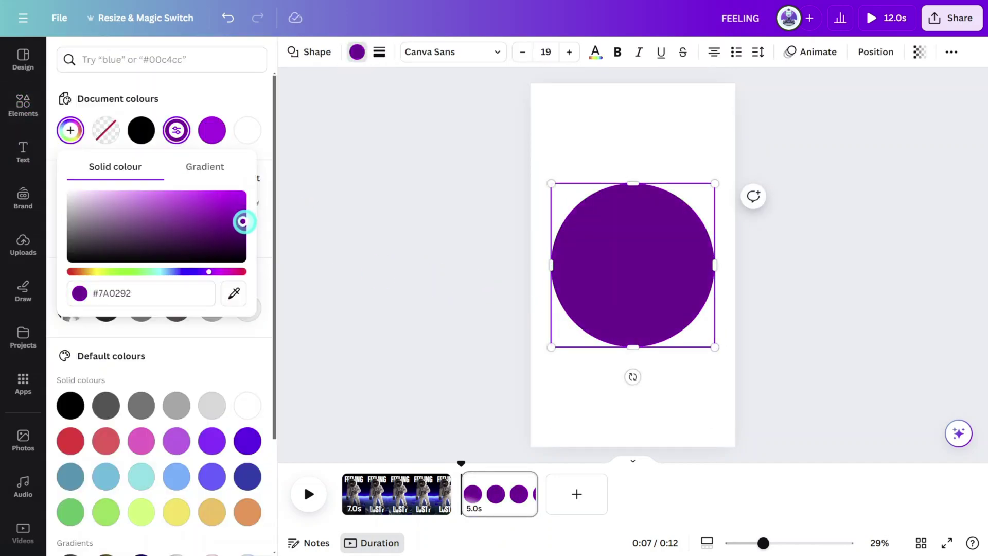
{"action": "left_click", "coordinate": [445, 248]}
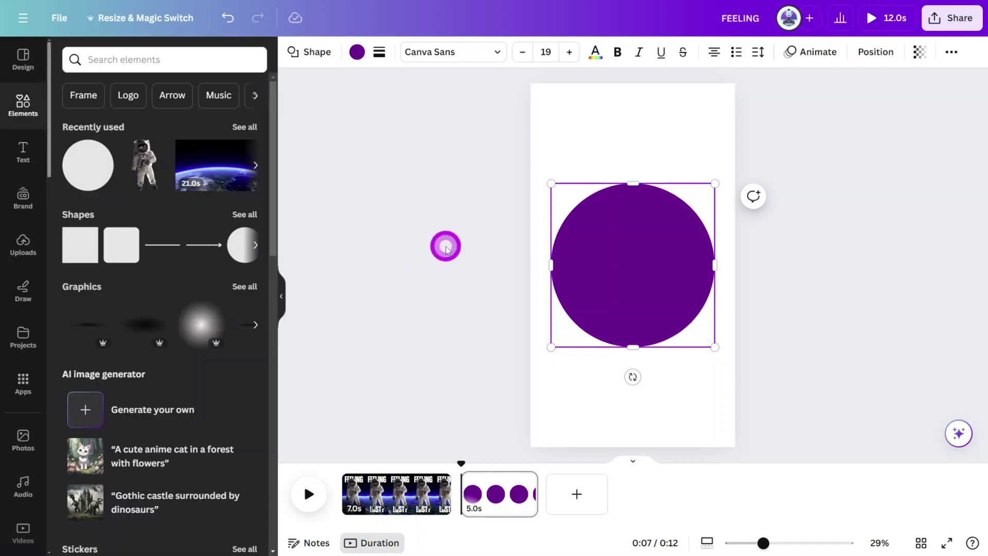
{"action": "left_click", "coordinate": [446, 249]}
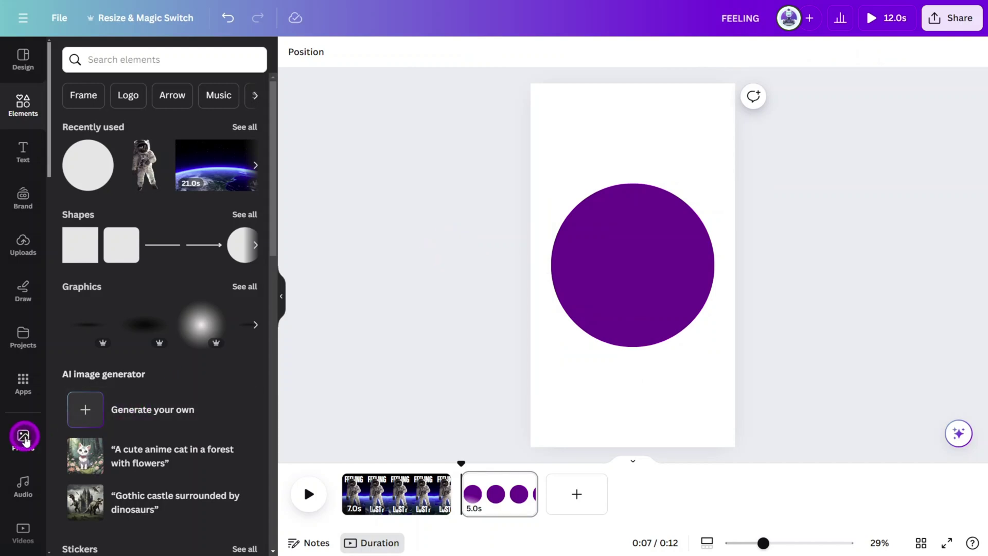
Add a 'GPS DEVICE' tablet photo and strip its white background with BG Remover
{"action": "left_click", "coordinate": [45, 426]}
{"action": "left_click", "coordinate": [227, 59]}
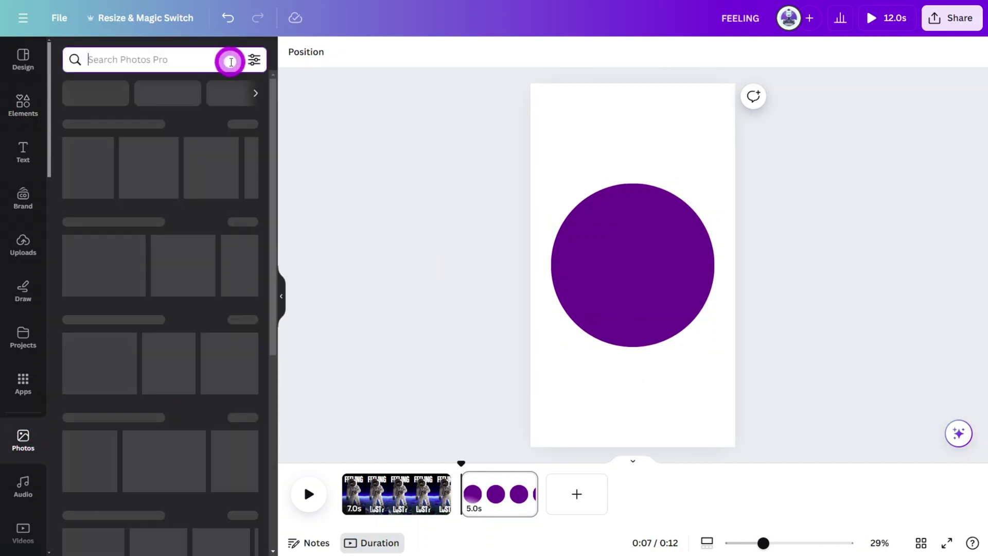
{"action": "type", "text": "GPS DEVICE"}
{"action": "key", "text": "Return"}
{"action": "scroll", "coordinate": [214, 211], "scroll_direction": "down", "scroll_amount": 6}
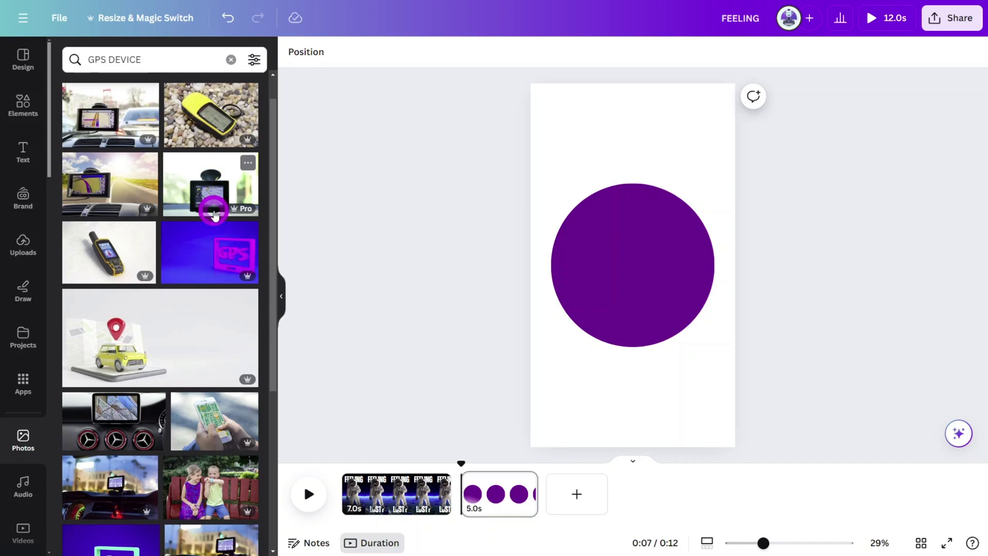
{"action": "left_click", "coordinate": [121, 369]}
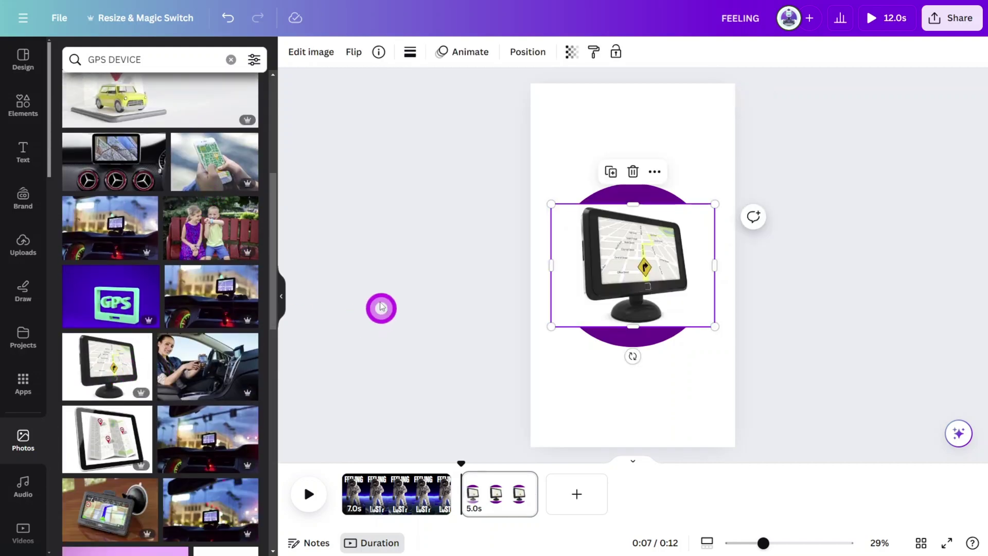
{"action": "left_click", "coordinate": [316, 54]}
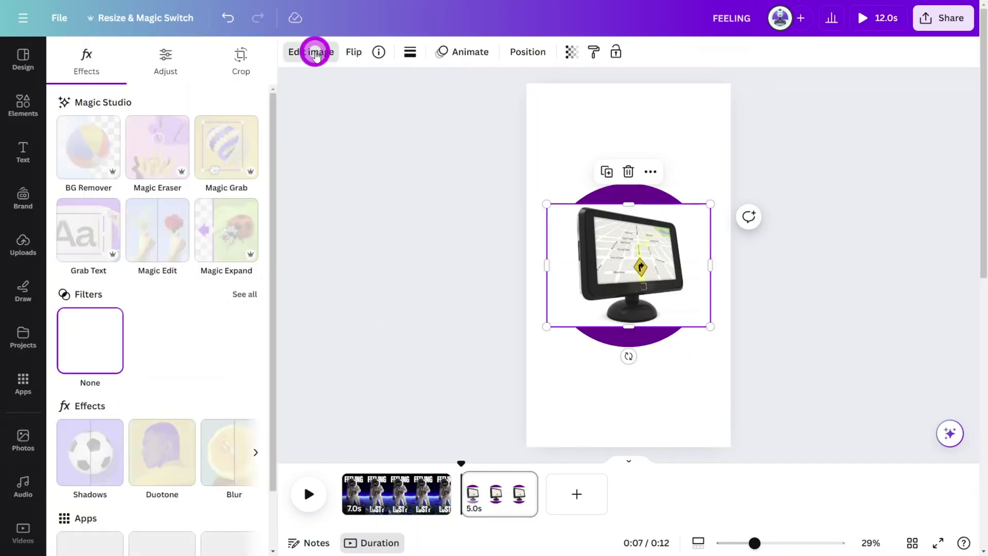
{"action": "left_click", "coordinate": [94, 154]}
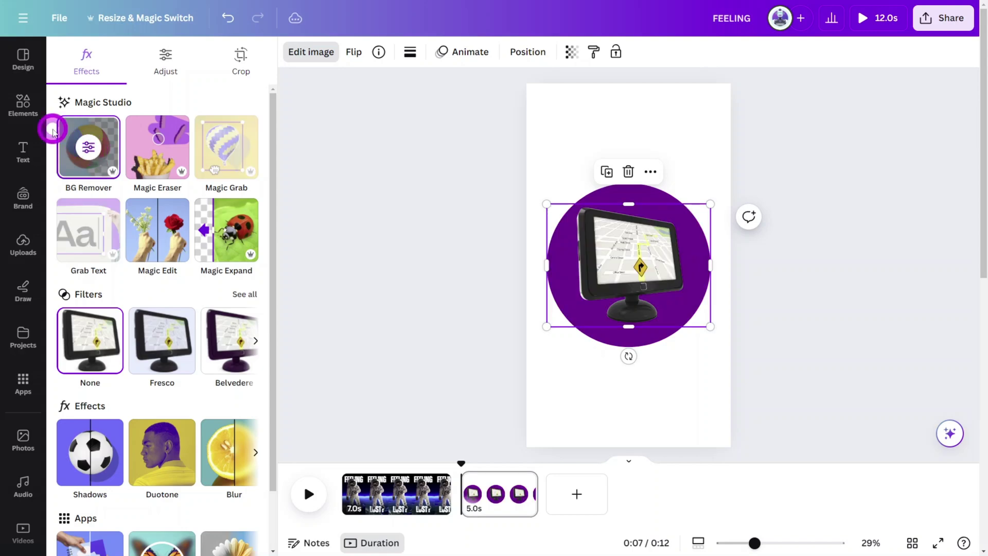
Add a 'DROP' shadow graphic under the monitor and layer it behind the monitor
{"action": "left_click", "coordinate": [28, 111]}
{"action": "left_click", "coordinate": [146, 62]}
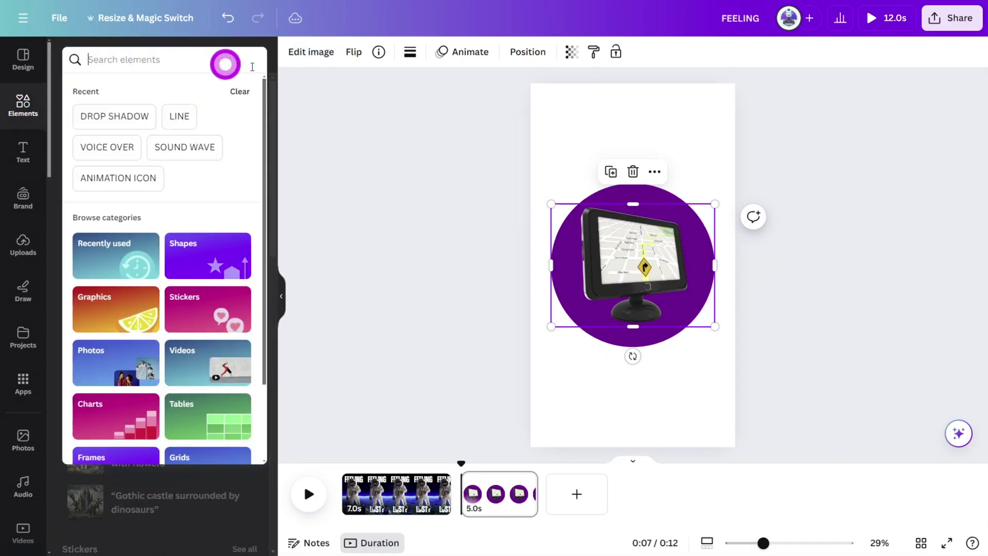
{"action": "type", "text": "DROP SHADOW"}
{"action": "key", "text": "Return"}
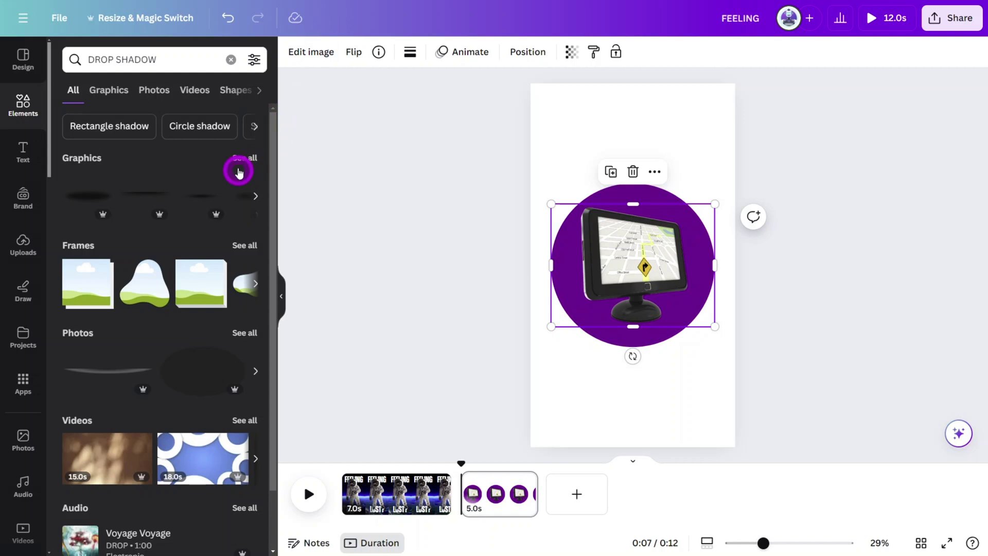
{"action": "left_click", "coordinate": [243, 157]}
{"action": "left_click", "coordinate": [110, 269]}
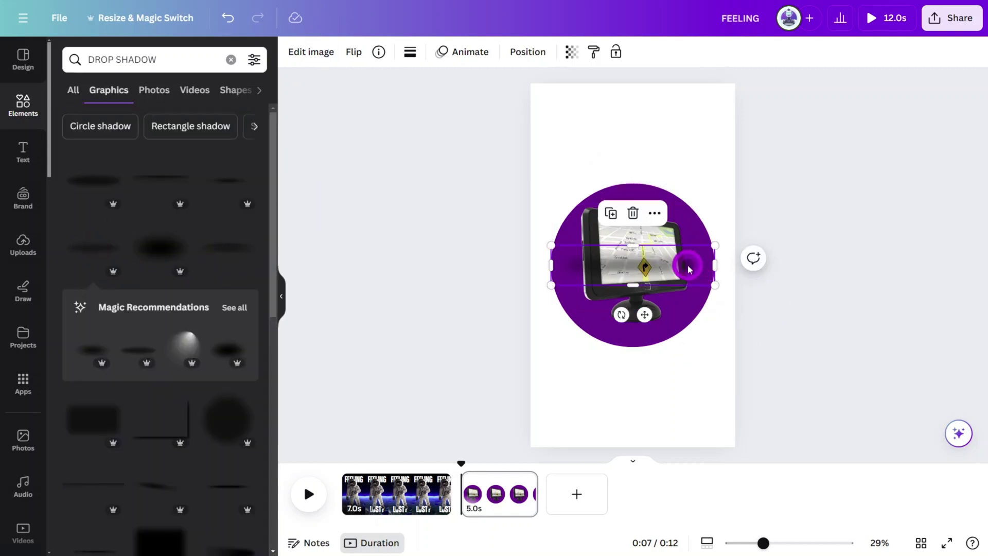
{"action": "left_click_drag", "start_coordinate": [688, 267], "coordinate": [699, 343]}
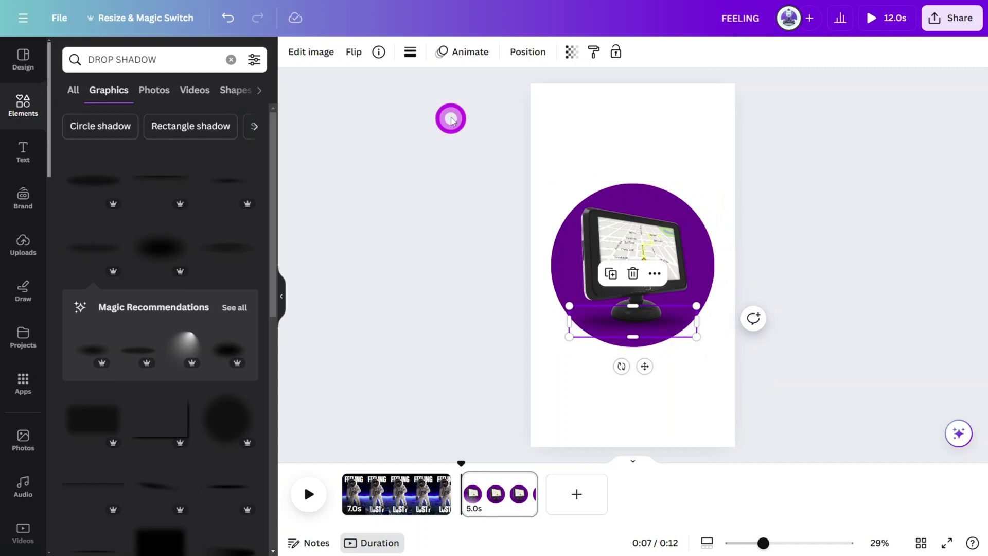
{"action": "left_click", "coordinate": [527, 51]}
{"action": "left_click_drag", "start_coordinate": [260, 135], "coordinate": [185, 185]}
Make page 2's top heading purple and retype it as SPACEMAN, sized to one line
{"action": "key", "text": "space"}
{"action": "left_click", "coordinate": [699, 118]}
{"action": "left_click", "coordinate": [485, 515]}
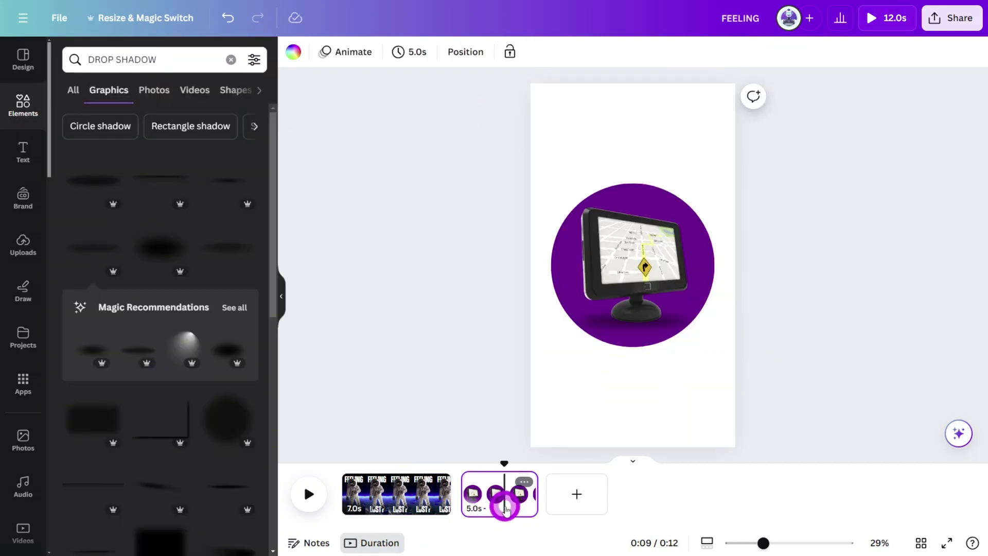
{"action": "left_click", "coordinate": [650, 118]}
{"action": "left_click", "coordinate": [479, 57]}
{"action": "left_click", "coordinate": [141, 130]}
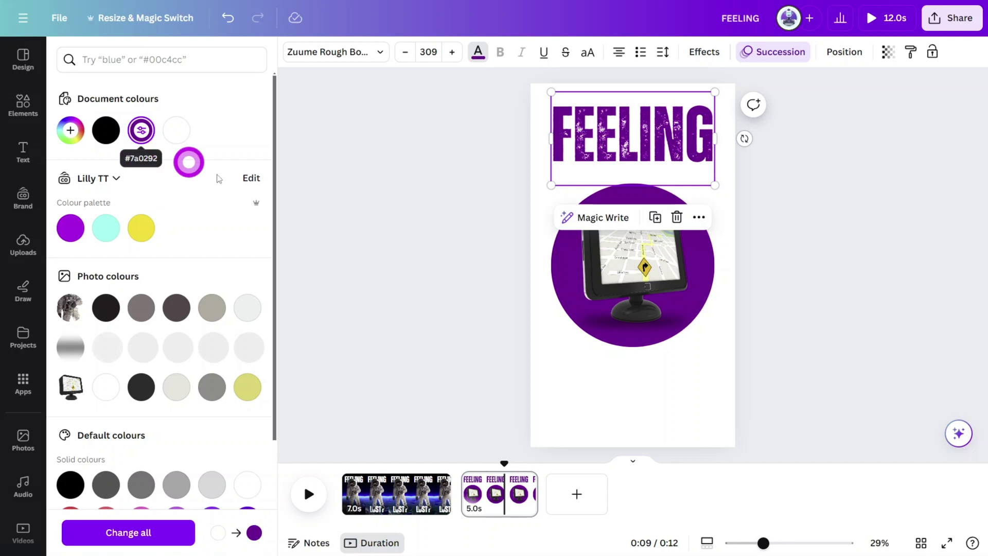
{"action": "double_click", "coordinate": [662, 144]}
{"action": "type", "text": "SPACEMAN"}
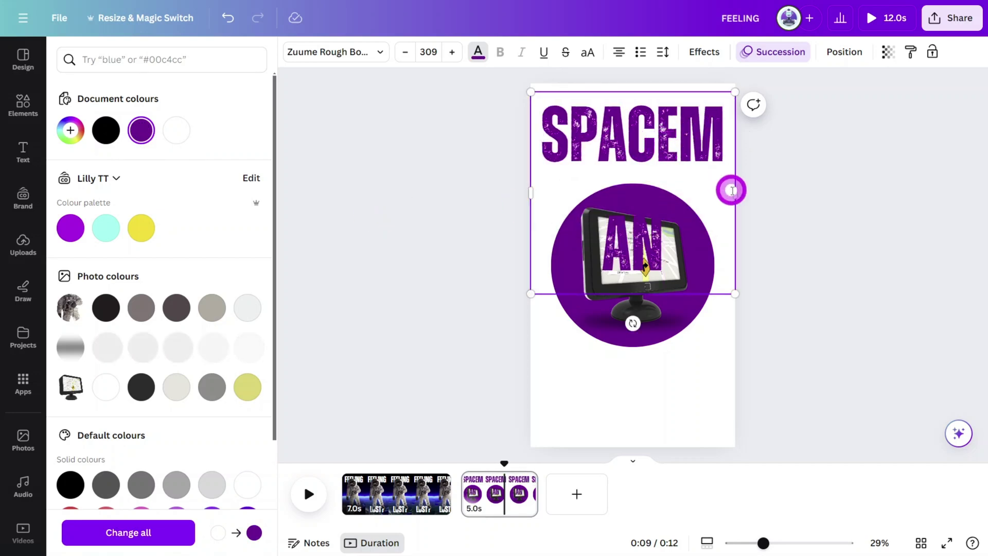
{"action": "mouse_move", "coordinate": [733, 190]}
{"action": "left_mouse_down"}
{"action": "mouse_move", "coordinate": [773, 187]}
{"action": "mouse_move", "coordinate": [726, 185]}
{"action": "mouse_move", "coordinate": [737, 184]}
{"action": "left_mouse_up"}
{"action": "left_click", "coordinate": [816, 217]}
Copy SPACEMAN below the monitor, retype it as GPS, enlarge it and widen its letter spacing
{"action": "left_click_drag", "start_coordinate": [684, 147], "coordinate": [690, 399]}
{"action": "double_click", "coordinate": [689, 402]}
{"action": "type", "text": "GPS"}
{"action": "left_click_drag", "start_coordinate": [693, 358], "coordinate": [697, 353]}
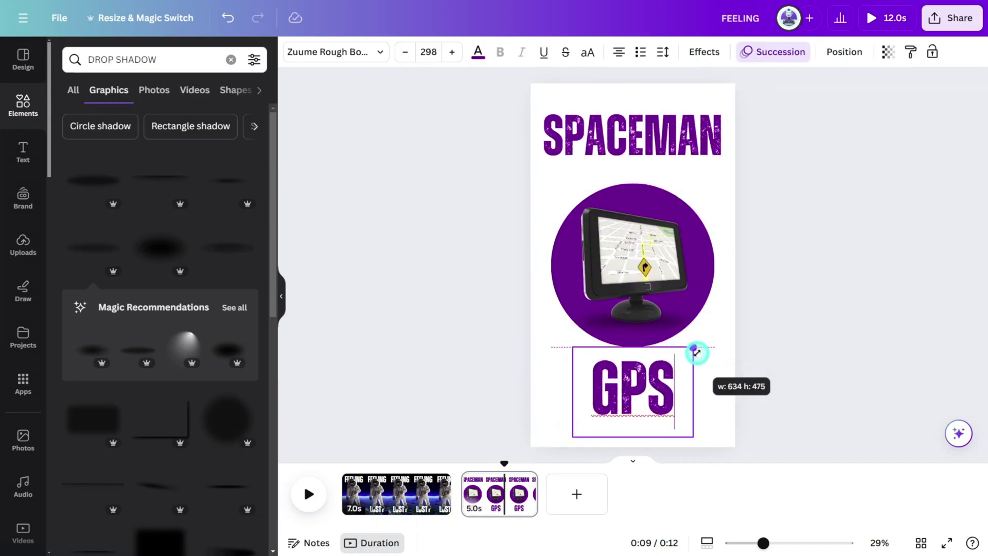
{"action": "left_click", "coordinate": [660, 60]}
{"action": "left_click_drag", "start_coordinate": [689, 106], "coordinate": [702, 106]}
{"action": "left_click", "coordinate": [102, 142]}
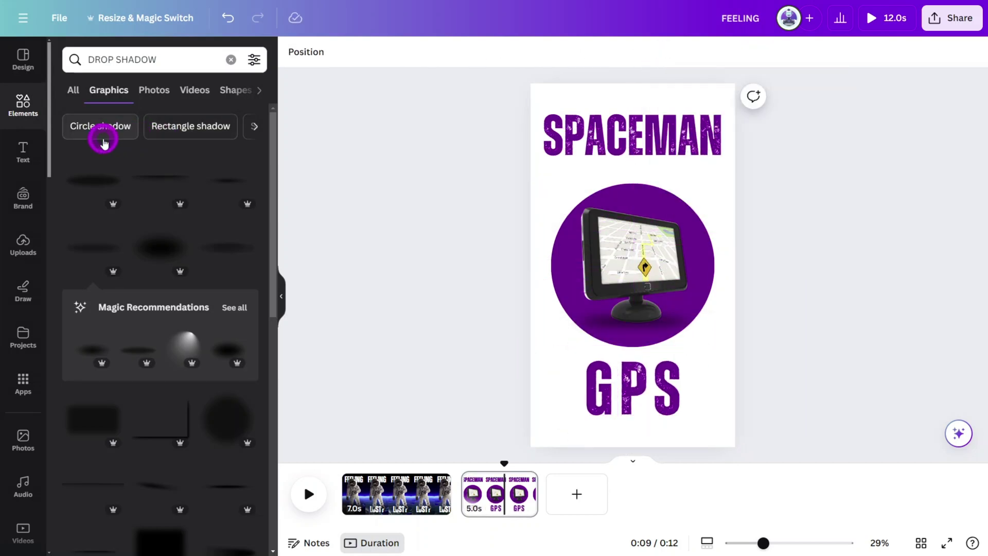
Add an 'astronaut character standing' graphic, shrink it beside SPACEMAN, and layer it in front of the heading
{"action": "left_click", "coordinate": [19, 117]}
{"action": "left_click", "coordinate": [137, 60]}
{"action": "type", "text": "astr"}
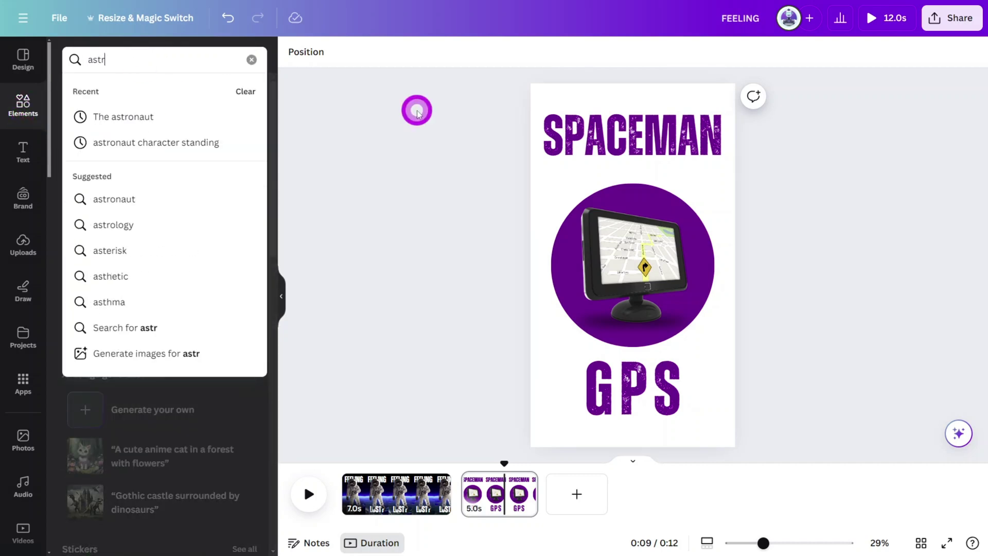
{"action": "type", "text": "onaut character standing"}
{"action": "key", "text": "Return"}
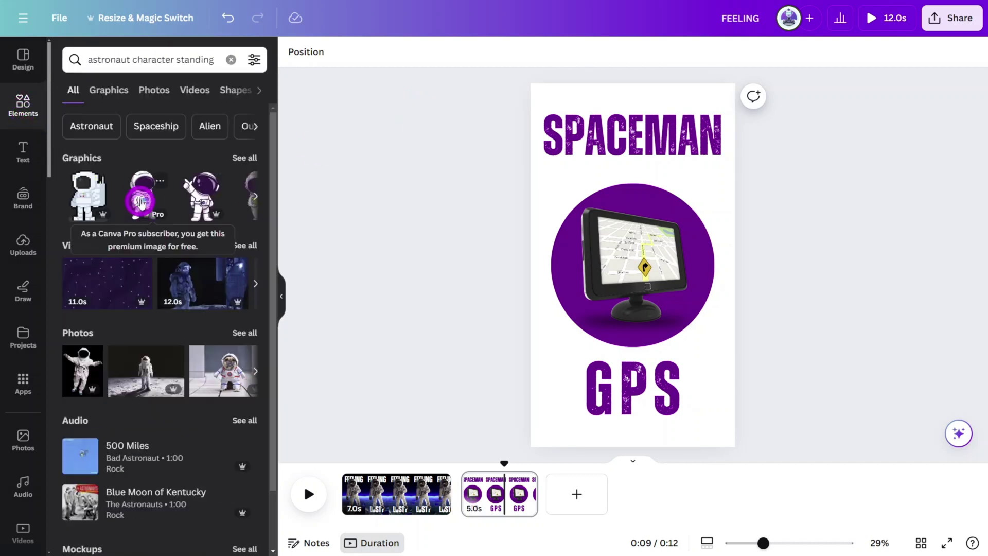
{"action": "left_click", "coordinate": [141, 200]}
{"action": "left_click_drag", "start_coordinate": [549, 353], "coordinate": [700, 158]}
{"action": "left_click", "coordinate": [540, 65]}
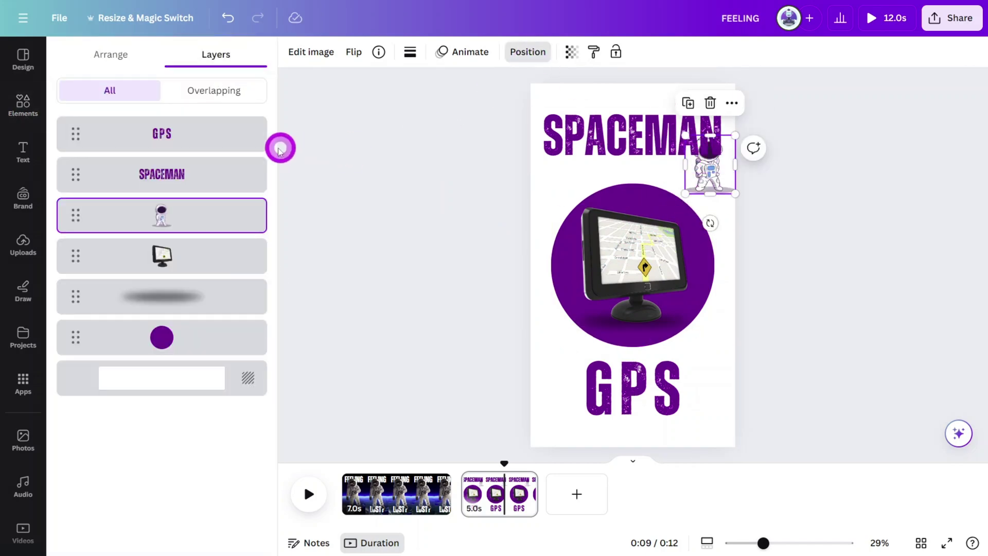
{"action": "left_click_drag", "start_coordinate": [205, 213], "coordinate": [206, 175]}
{"action": "left_click", "coordinate": [711, 168]}
Give the astronaut graphic a Tumble animation
{"action": "left_click", "coordinate": [476, 57]}
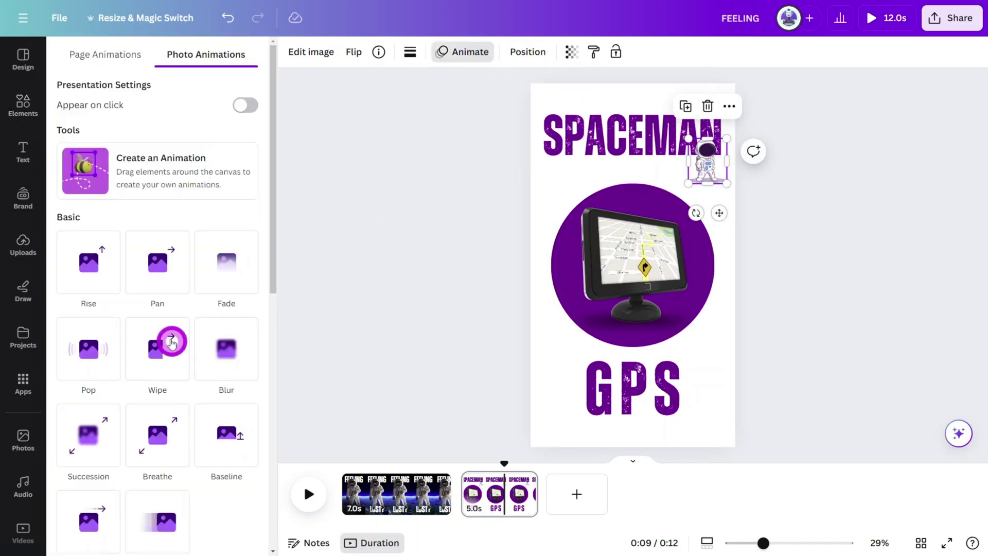
{"action": "scroll", "coordinate": [181, 313], "scroll_direction": "down", "scroll_amount": 5}
{"action": "left_click", "coordinate": [88, 375]}
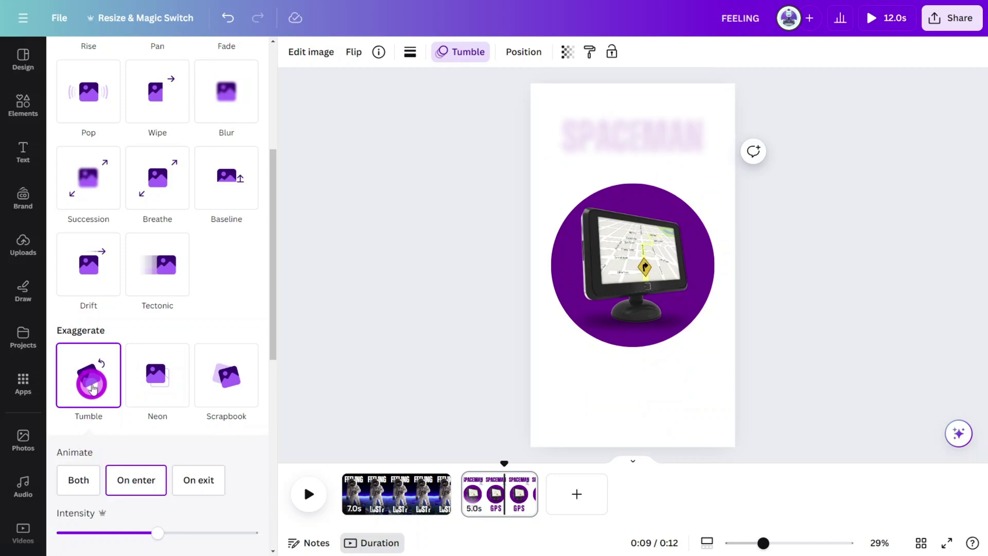
{"action": "left_click", "coordinate": [402, 277]}
Select the circle, monitor and shadow together and give them a Pop animation
{"action": "left_click_drag", "start_coordinate": [450, 210], "coordinate": [688, 159]}
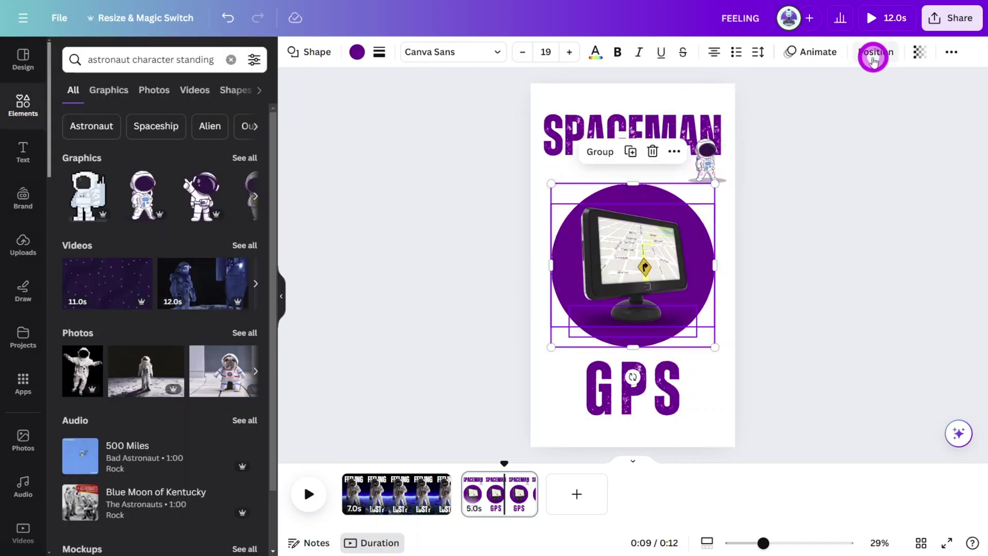
{"action": "left_click", "coordinate": [813, 51]}
{"action": "left_click", "coordinate": [104, 363]}
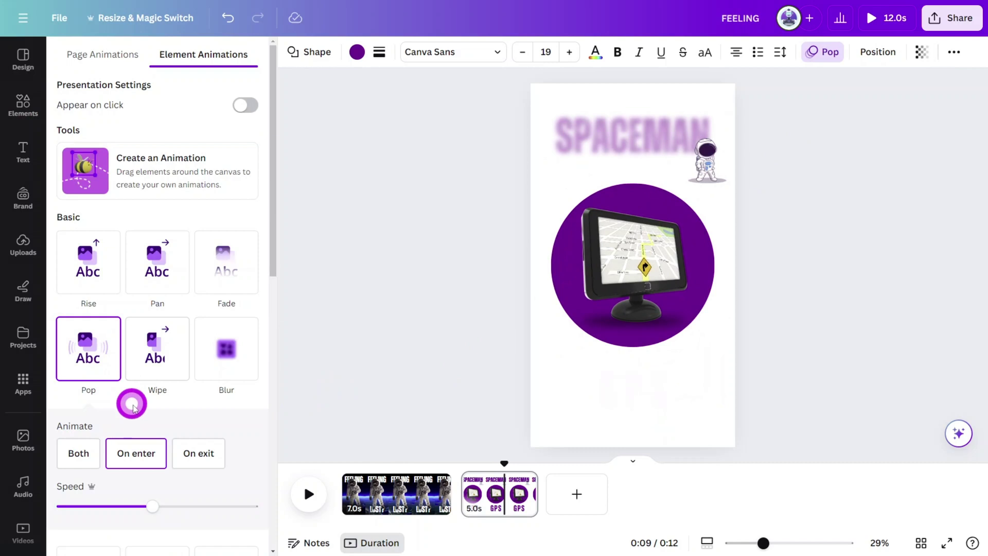
{"action": "left_click", "coordinate": [338, 268]}
Clear the animations from the SPACEMAN and GPS headings and rewind the preview to 0:07
{"action": "left_click", "coordinate": [597, 119]}
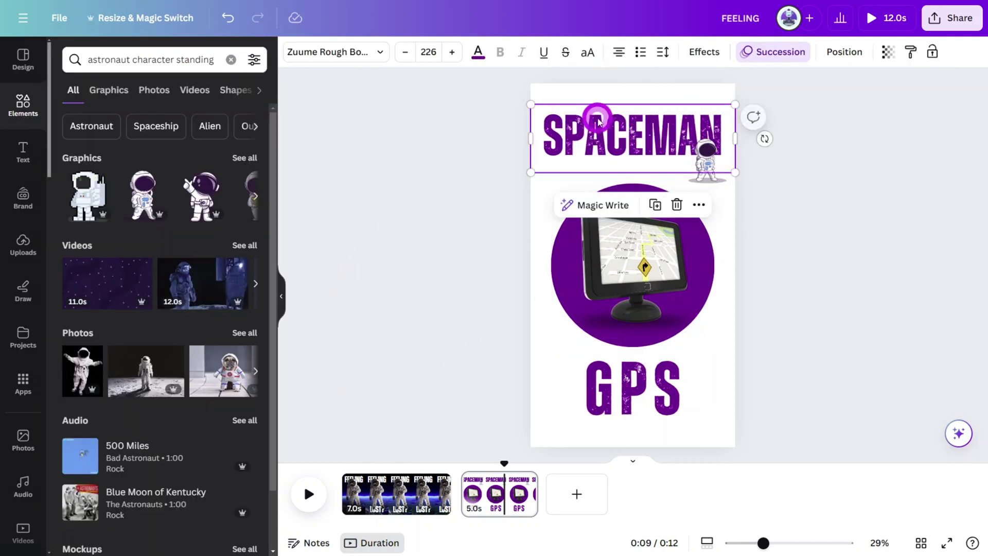
{"action": "left_click", "coordinate": [636, 376], "text": "shift"}
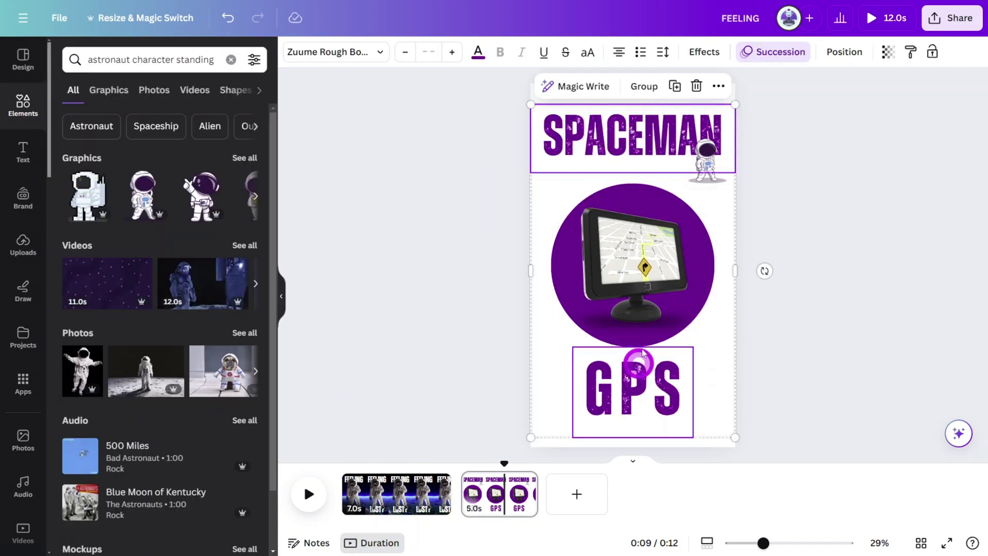
{"action": "left_click", "coordinate": [771, 56]}
{"action": "scroll", "coordinate": [126, 406], "scroll_direction": "down", "scroll_amount": 12}
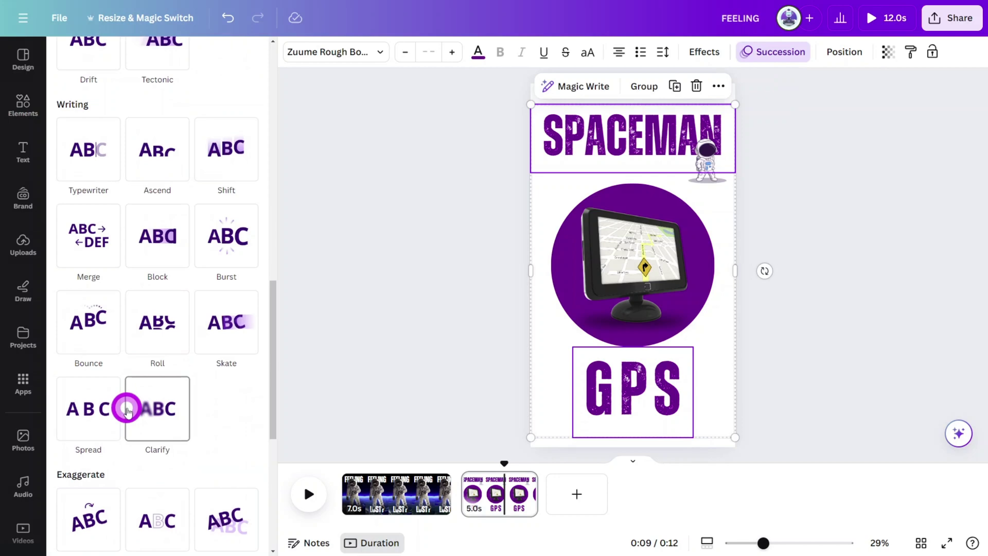
{"action": "left_click", "coordinate": [163, 535]}
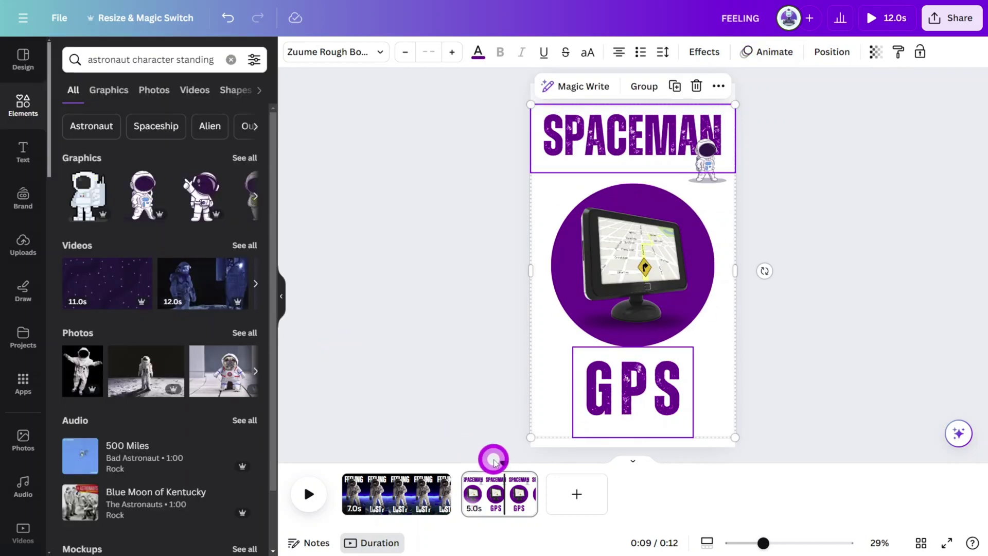
{"action": "left_click_drag", "start_coordinate": [507, 462], "coordinate": [463, 462]}
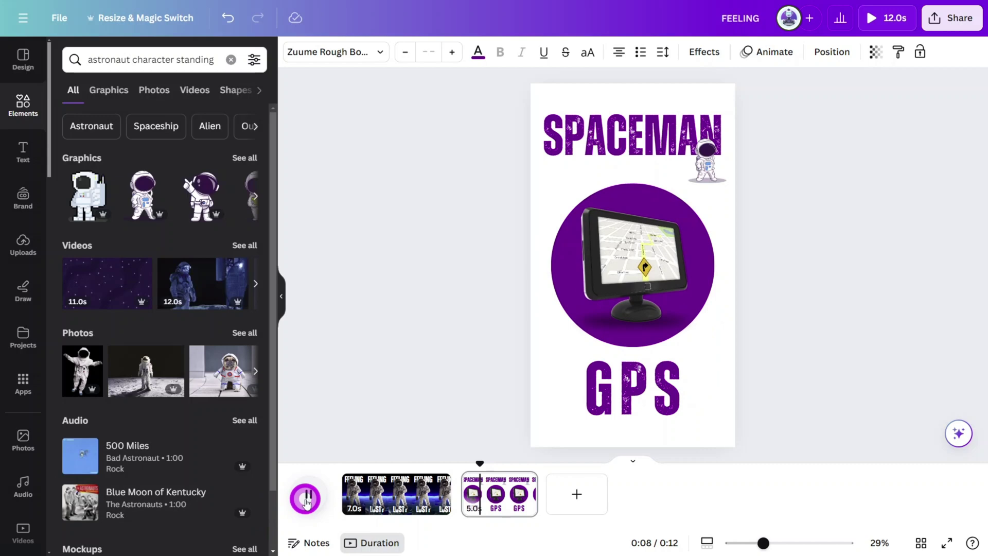
Duplicate the second page and clear every animation on the copy
{"action": "left_click", "coordinate": [305, 500]}
{"action": "left_click", "coordinate": [525, 481]}
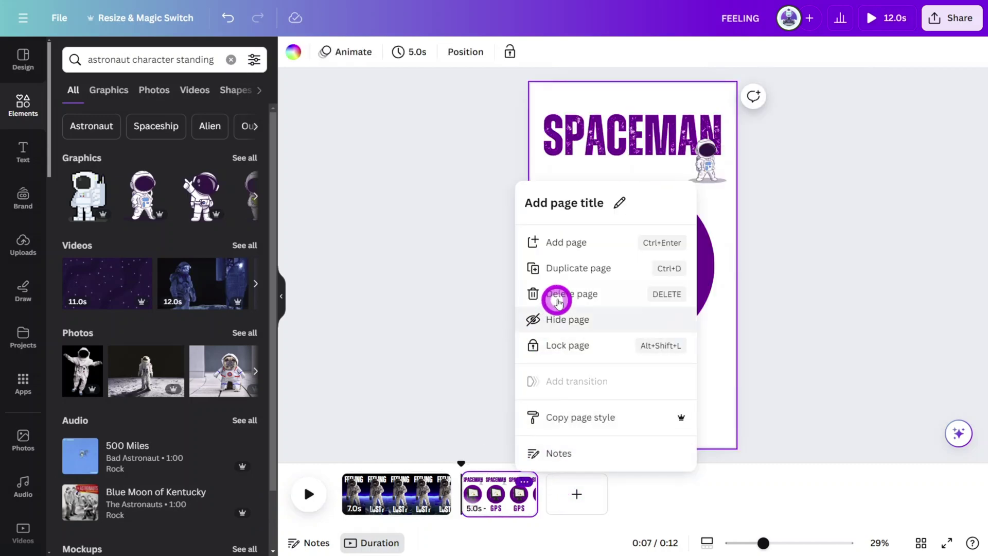
{"action": "left_click", "coordinate": [565, 270]}
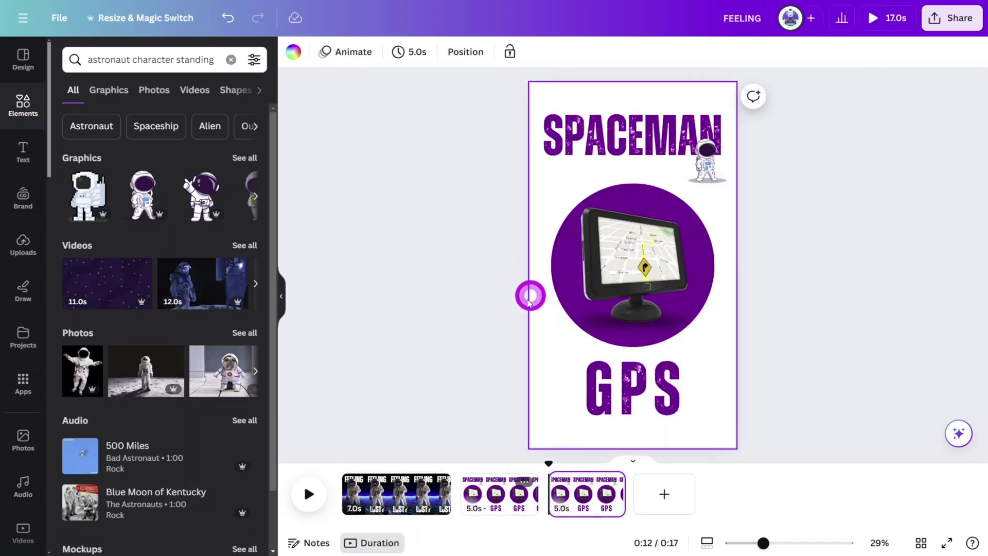
{"action": "left_click", "coordinate": [349, 55]}
{"action": "scroll", "coordinate": [161, 356], "scroll_direction": "down", "scroll_amount": 10}
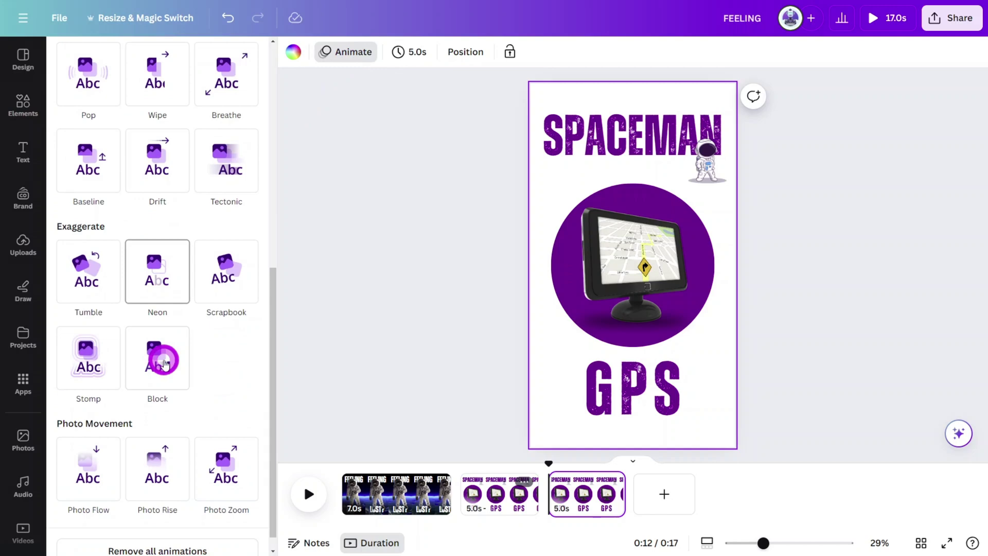
{"action": "left_click", "coordinate": [161, 533]}
{"action": "left_click", "coordinate": [485, 225]}
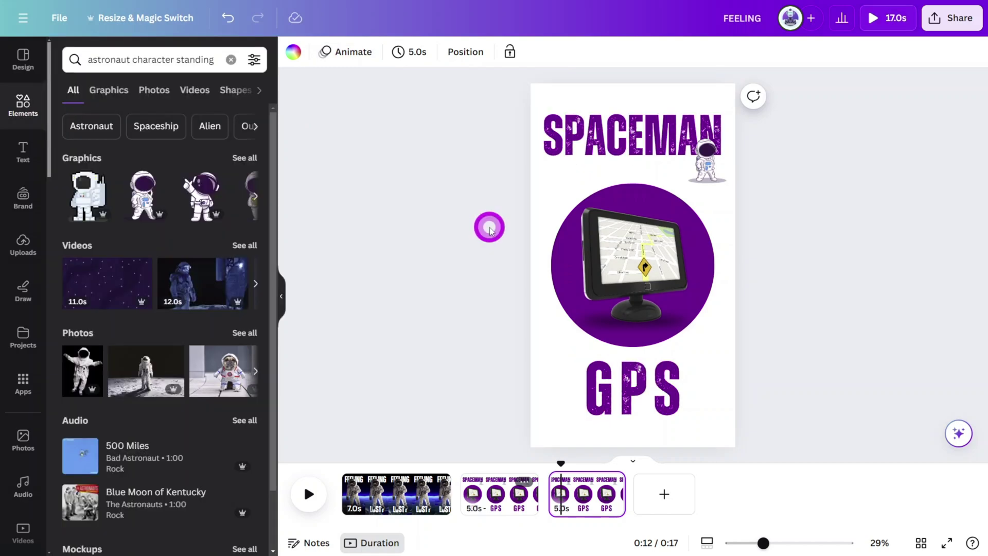
Delete the monitor image and its shadow from the duplicated page
{"action": "left_click", "coordinate": [606, 248]}
{"action": "key", "text": "Delete"}
{"action": "left_click", "coordinate": [619, 318]}
{"action": "key", "text": "Delete"}
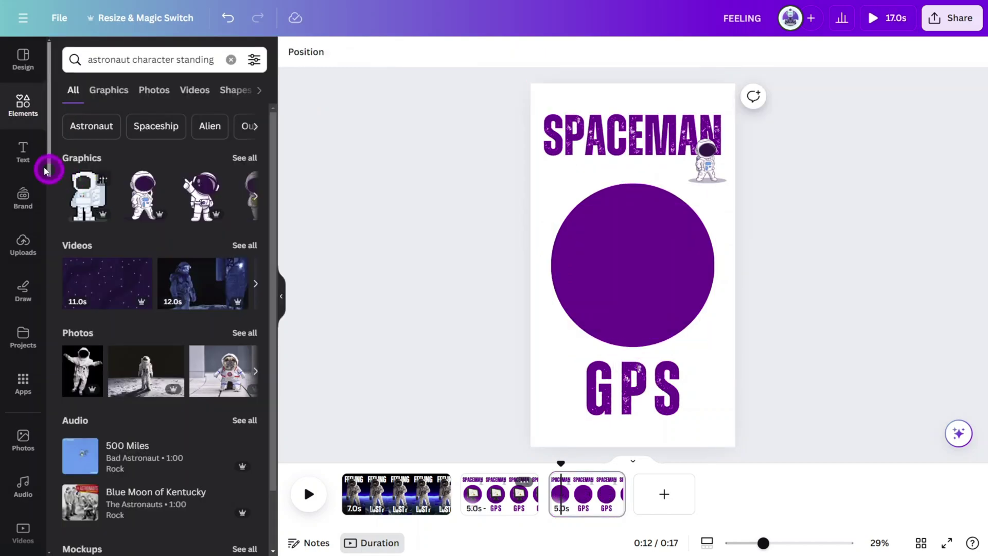
Add an enlarged 'Because Even Astronauts Need Directions' subheading in the True Typewriter font
{"action": "left_click", "coordinate": [27, 154]}
{"action": "left_click", "coordinate": [132, 254]}
{"action": "type", "text": "Because Even Astro"}
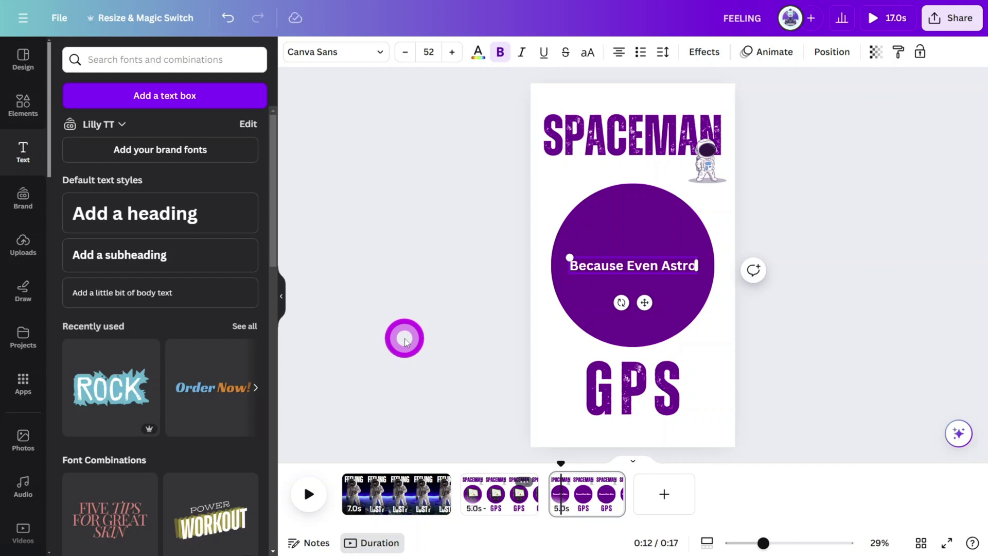
{"action": "type", "text": "nauts Need Directions"}
{"action": "left_click", "coordinate": [373, 61]}
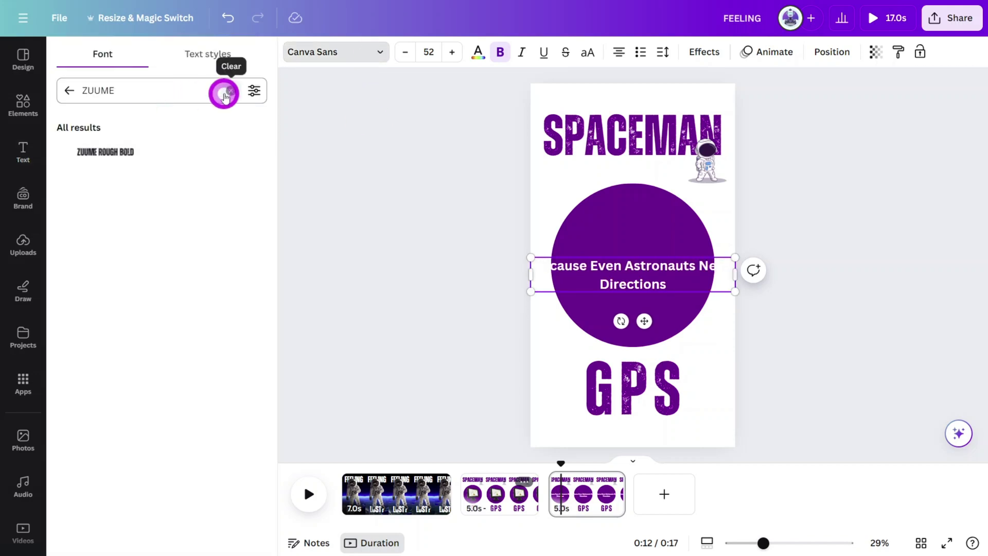
{"action": "left_click", "coordinate": [226, 93]}
{"action": "type", "text": "TRUE TYPEWRITER"}
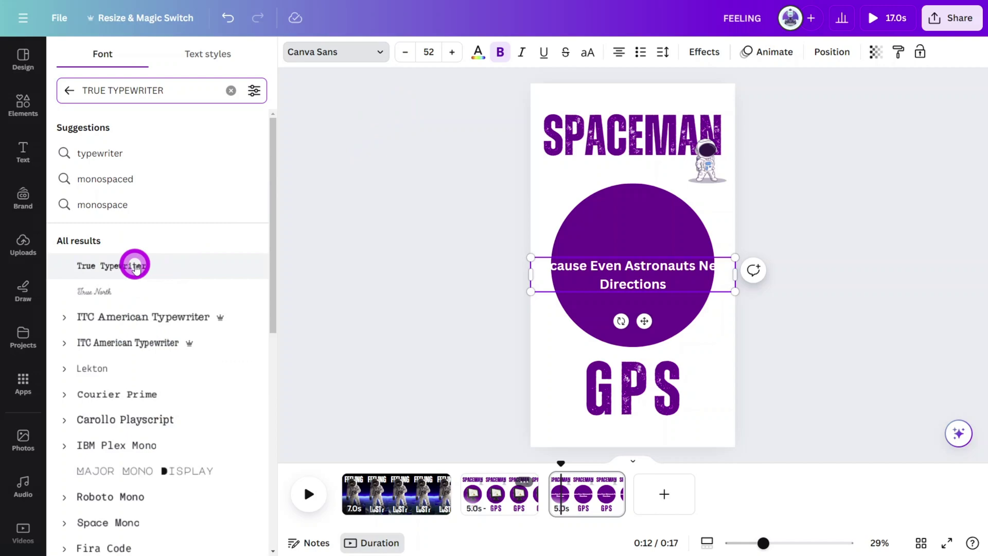
{"action": "left_click", "coordinate": [132, 264]}
{"action": "left_click_drag", "start_coordinate": [693, 310], "coordinate": [735, 309]}
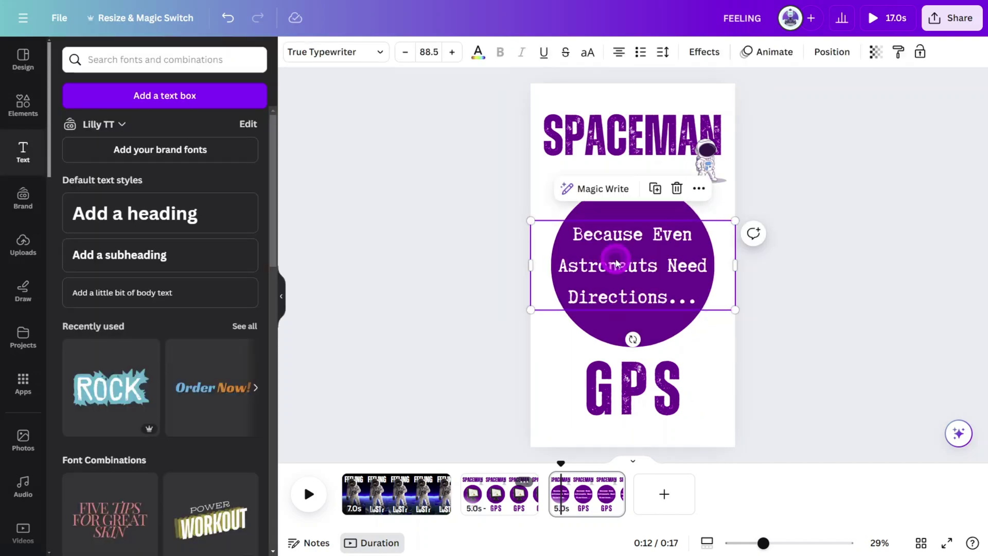
Give the caption a Typewriter entrance animation
{"action": "left_click", "coordinate": [775, 53]}
{"action": "scroll", "coordinate": [154, 385], "scroll_direction": "down", "scroll_amount": 6}
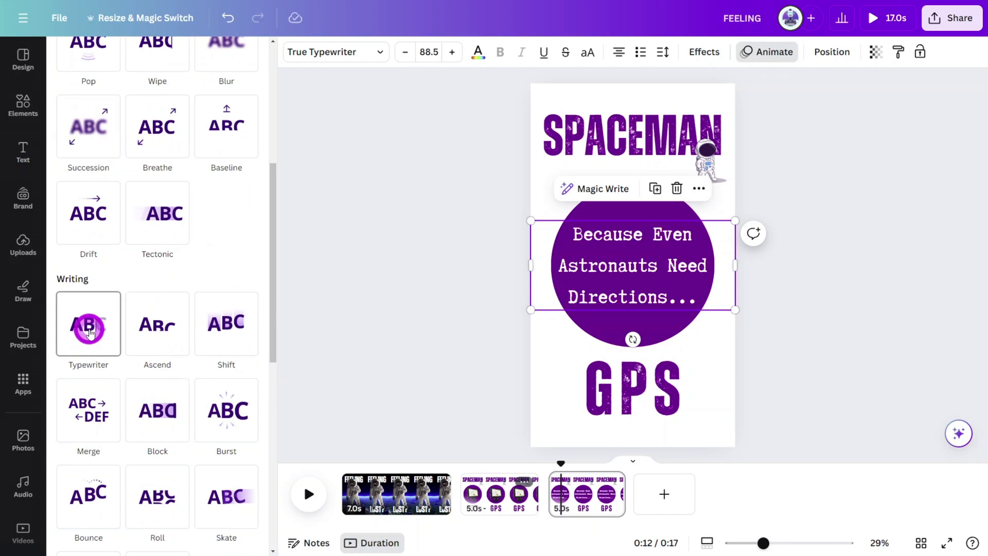
{"action": "left_click", "coordinate": [90, 333]}
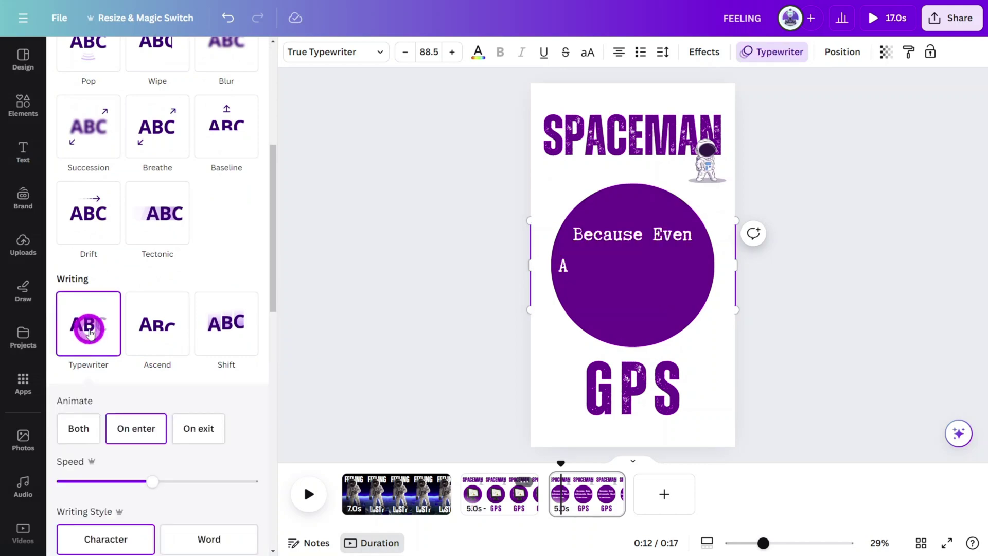
{"action": "left_click", "coordinate": [430, 319]}
Add a new page after the GPS page with a black background
{"action": "left_click", "coordinate": [652, 490]}
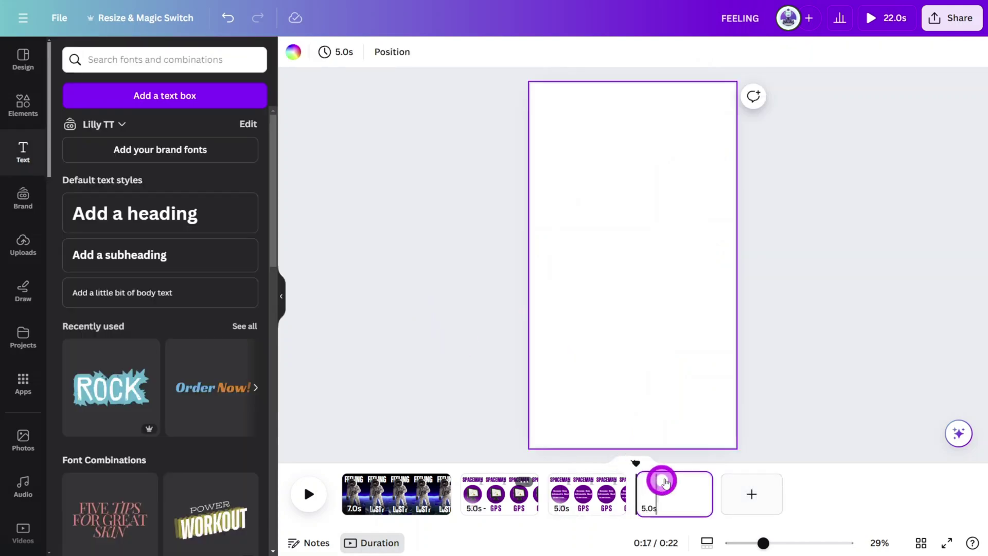
{"action": "left_click", "coordinate": [296, 59]}
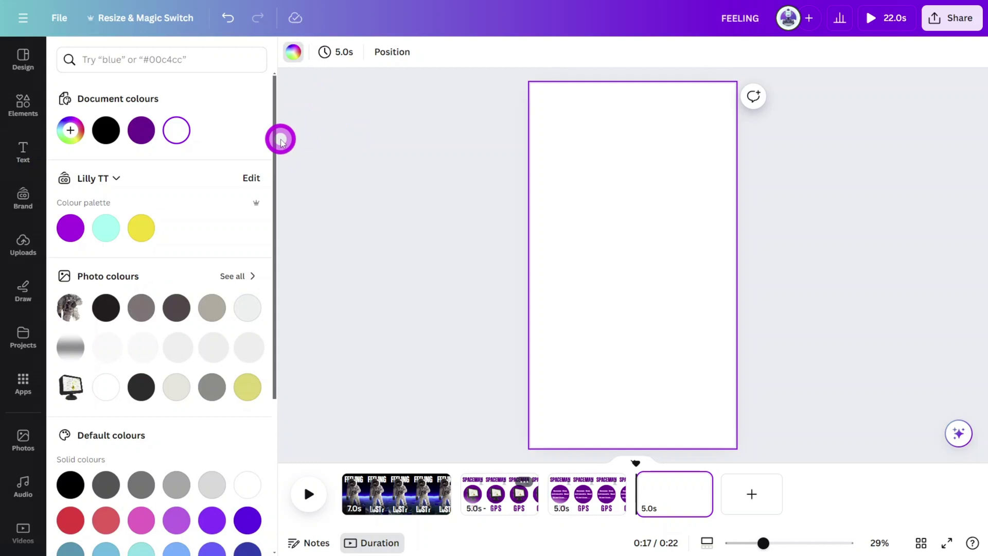
{"action": "left_click", "coordinate": [109, 139]}
{"action": "left_click", "coordinate": [430, 267]}
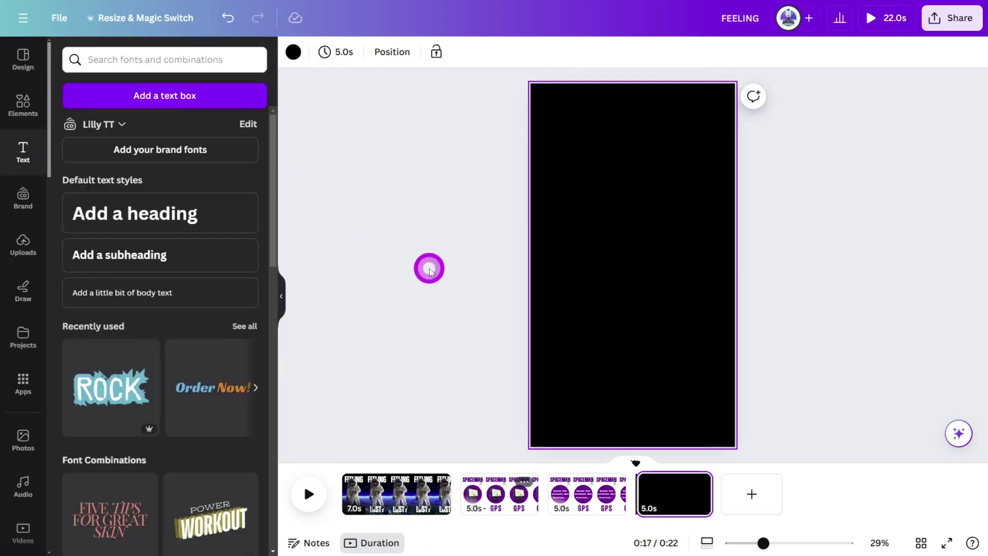
Search photos for 'THE ASTR', add the astronaut-over-Earth photo, and enlarge it to the page width
{"action": "left_click", "coordinate": [23, 441]}
{"action": "left_click", "coordinate": [232, 60]}
{"action": "type", "text": "THE ASTRONAUT"}
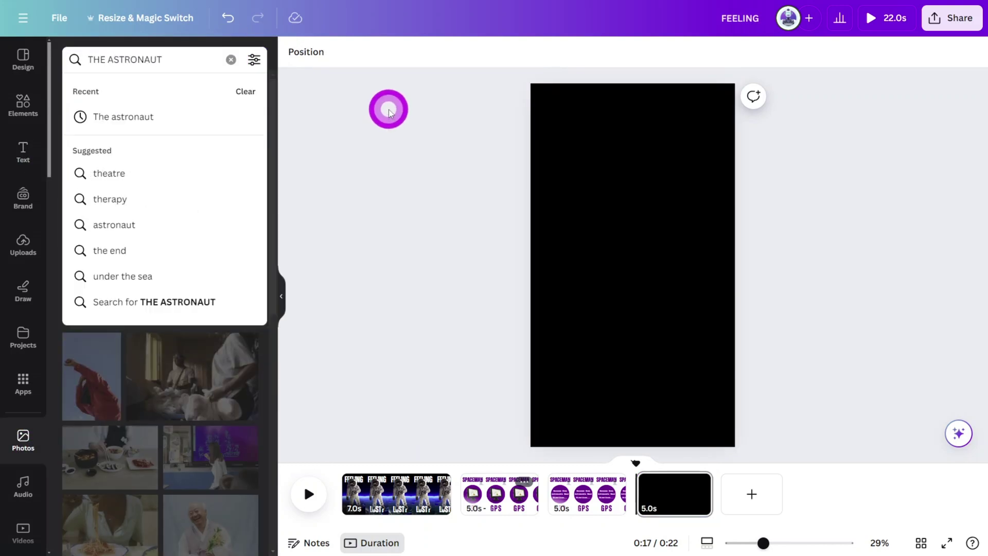
{"action": "key", "text": "Return"}
{"action": "scroll", "coordinate": [183, 230], "scroll_direction": "down", "scroll_amount": 5}
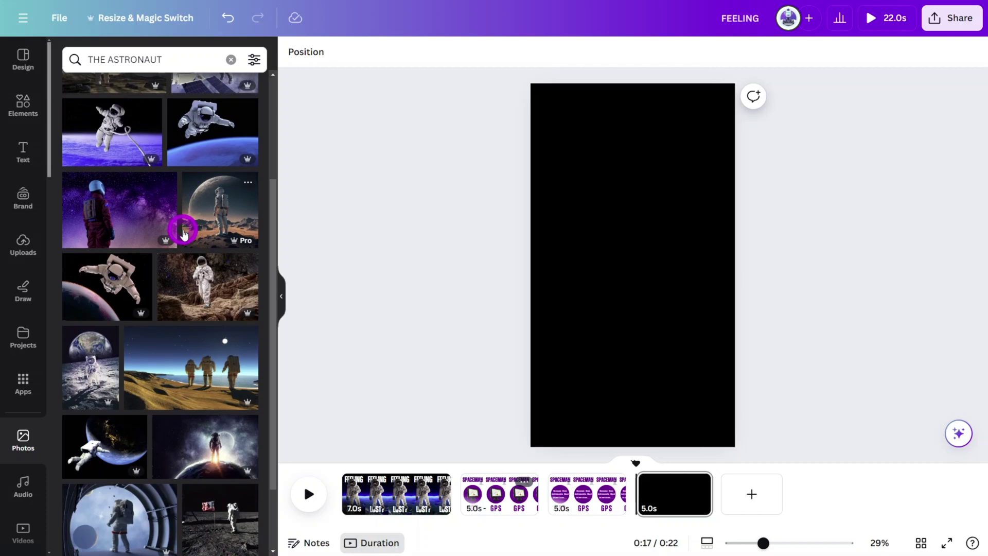
{"action": "left_click", "coordinate": [122, 333]}
{"action": "left_click_drag", "start_coordinate": [716, 328], "coordinate": [531, 357]}
Use Magic Grab to lift the astronaut's helmet and body out of the Earth photo
{"action": "left_click", "coordinate": [309, 52]}
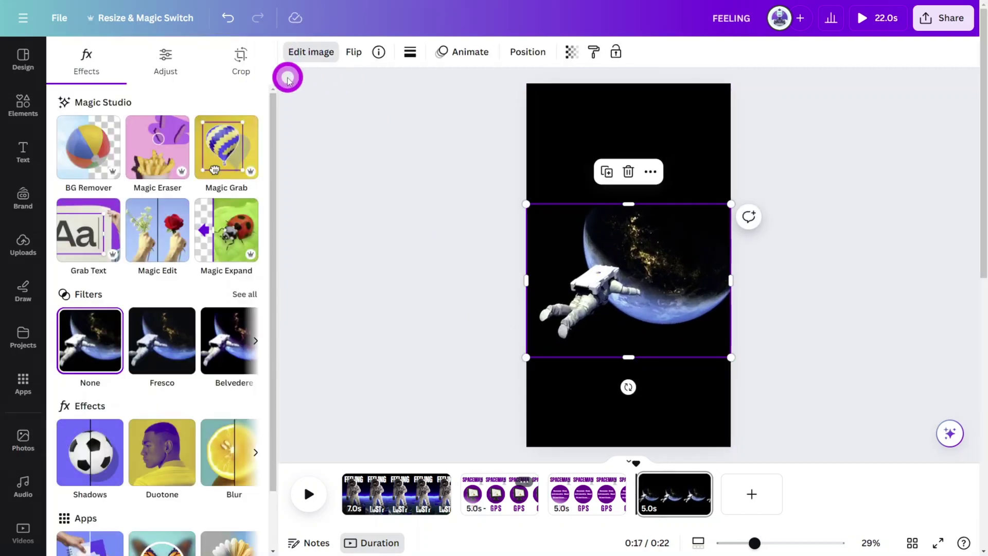
{"action": "left_click", "coordinate": [211, 158]}
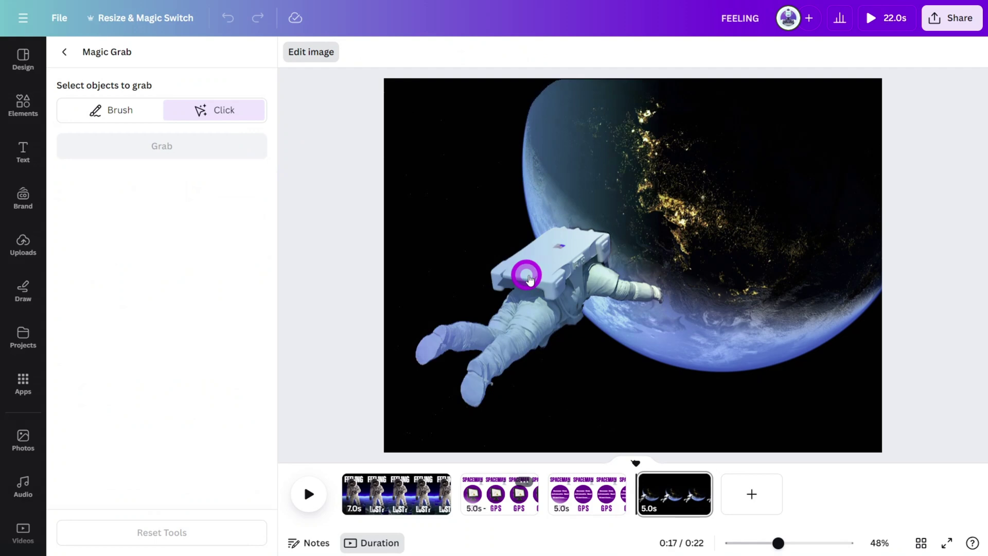
{"action": "left_click", "coordinate": [550, 261]}
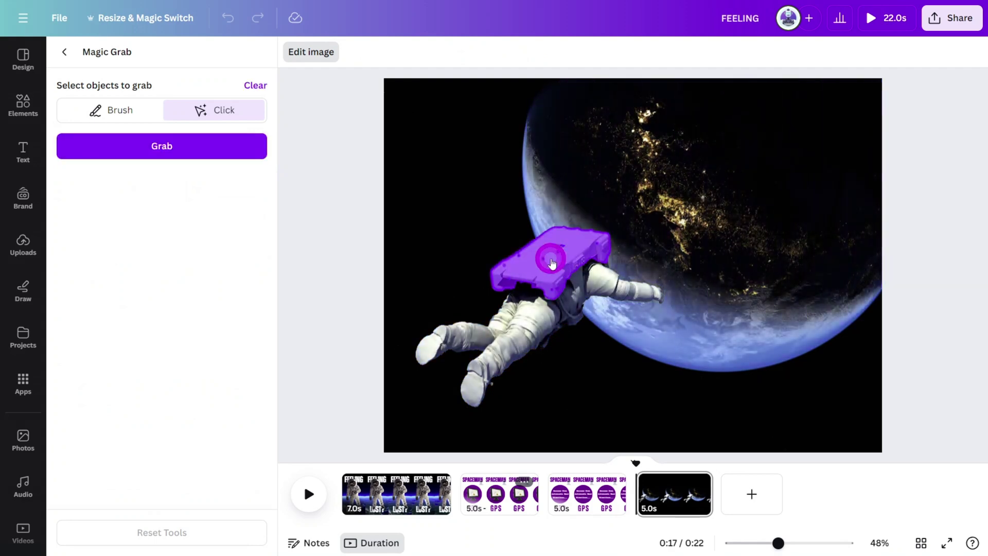
{"action": "left_click", "coordinate": [595, 280]}
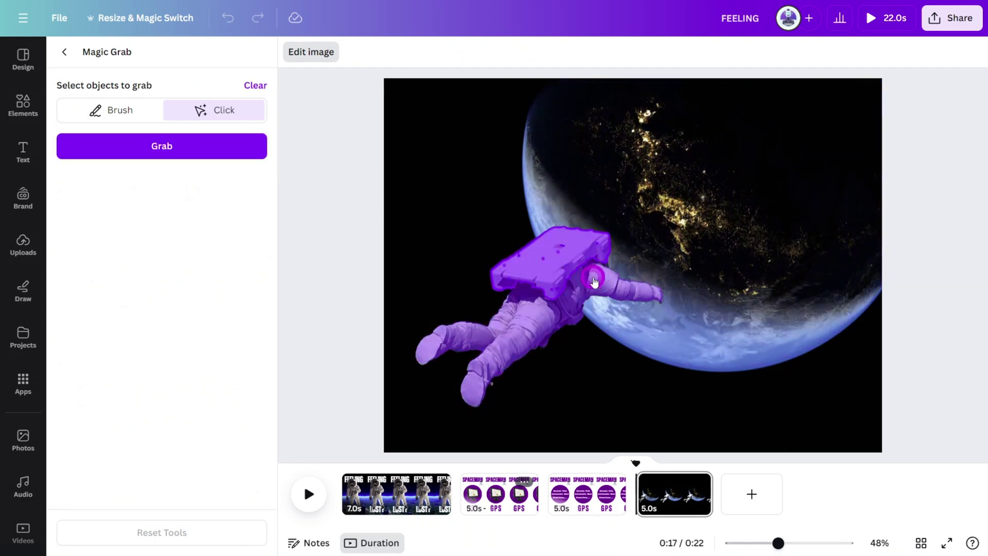
{"action": "left_click", "coordinate": [215, 150]}
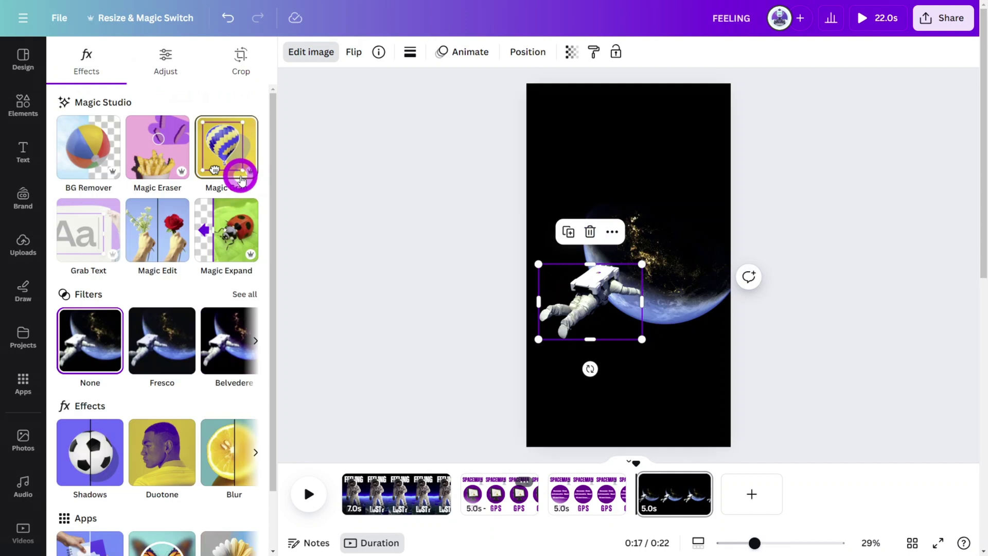
Enlarge the astronaut cut-out toward the bottom-left and move it lower on the page
{"action": "mouse_move", "coordinate": [591, 316]}
{"action": "left_mouse_down"}
{"action": "mouse_move", "coordinate": [609, 293]}
{"action": "mouse_move", "coordinate": [600, 313]}
{"action": "left_mouse_up"}
{"action": "key", "text": "ctrl+z"}
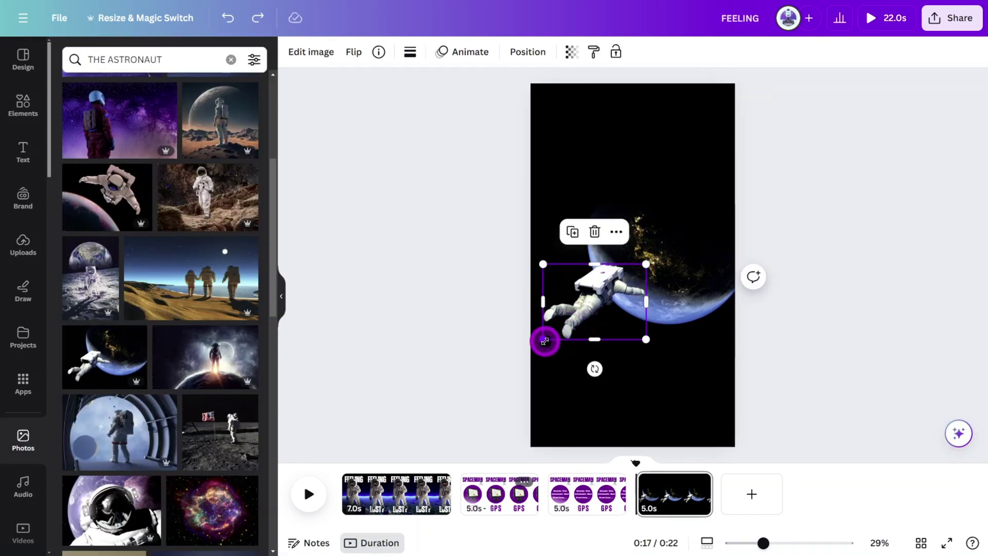
{"action": "left_click_drag", "start_coordinate": [545, 341], "coordinate": [481, 414]}
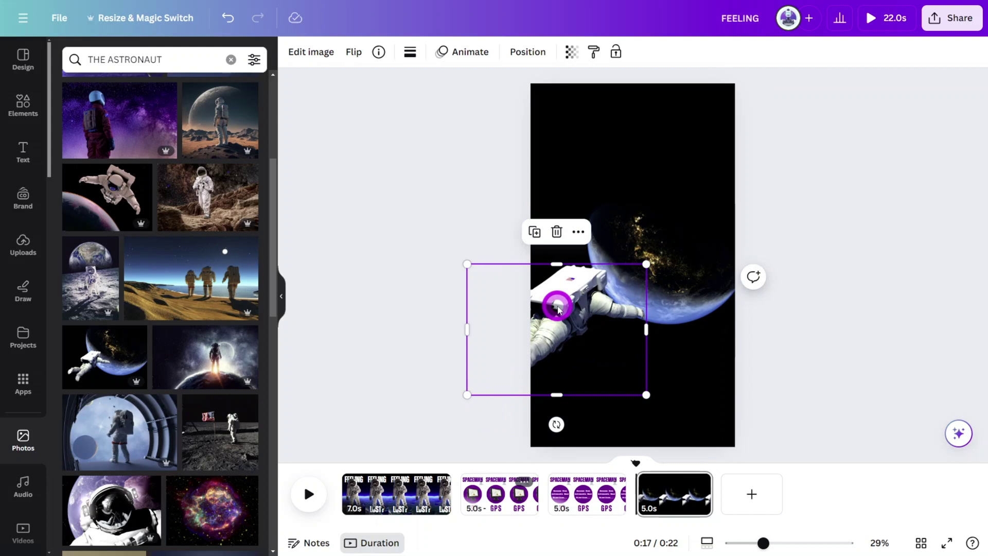
{"action": "left_click_drag", "start_coordinate": [557, 307], "coordinate": [556, 343]}
{"action": "left_click", "coordinate": [525, 449]}
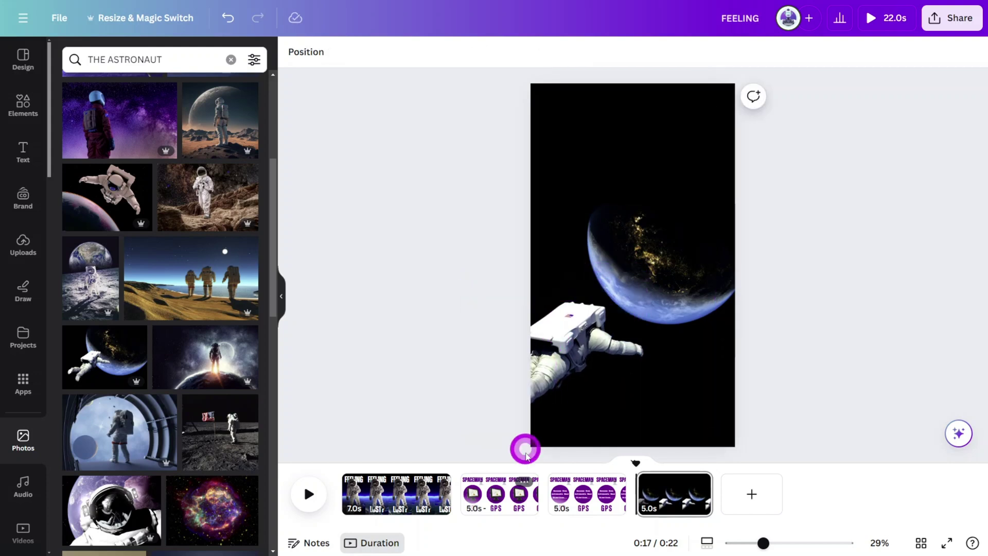
Paste a copy of page 2's GPS monitor onto the astronaut page and flip it horizontally
{"action": "left_click", "coordinate": [496, 495]}
{"action": "left_click", "coordinate": [606, 275]}
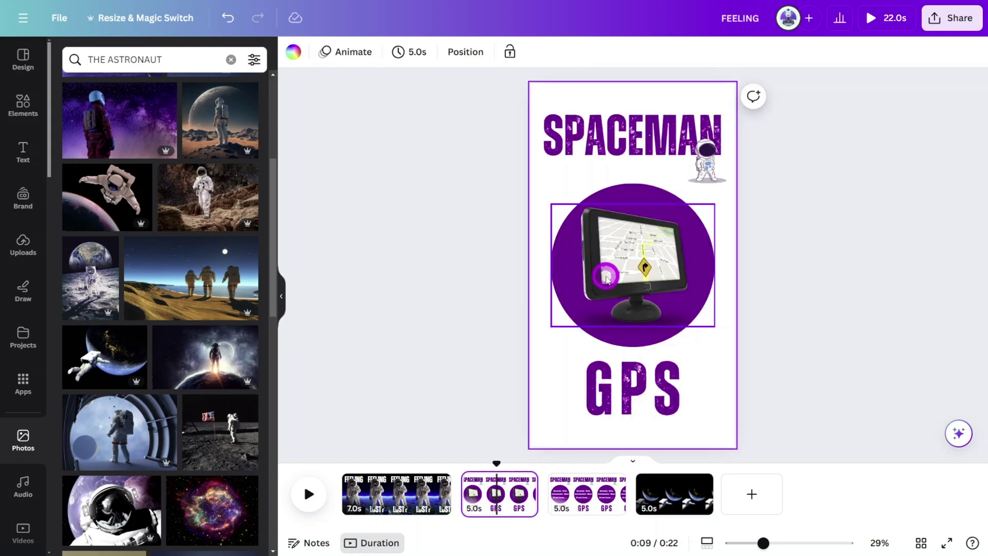
{"action": "left_click", "coordinate": [653, 495]}
{"action": "key", "text": "ctrl+v"}
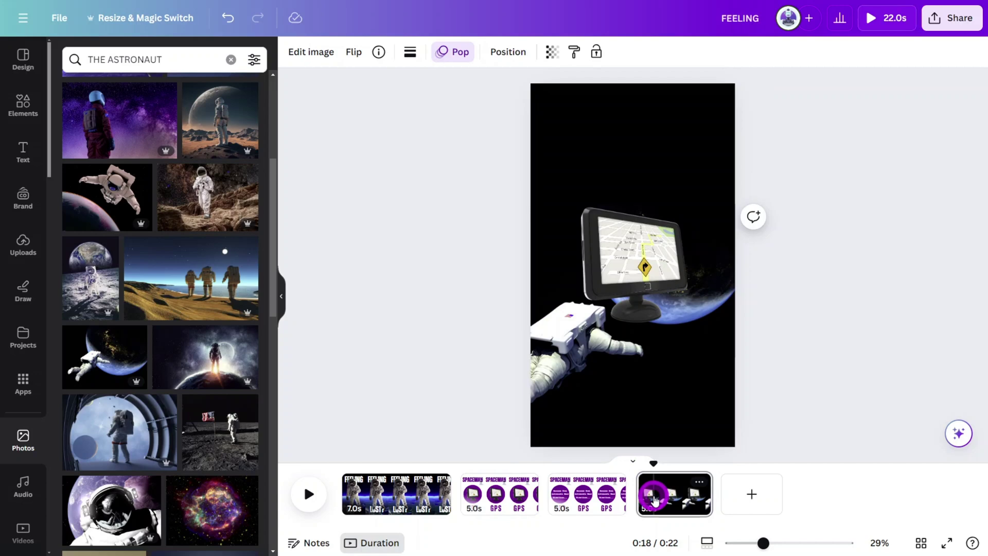
{"action": "left_click", "coordinate": [354, 54]}
{"action": "left_click", "coordinate": [379, 85]}
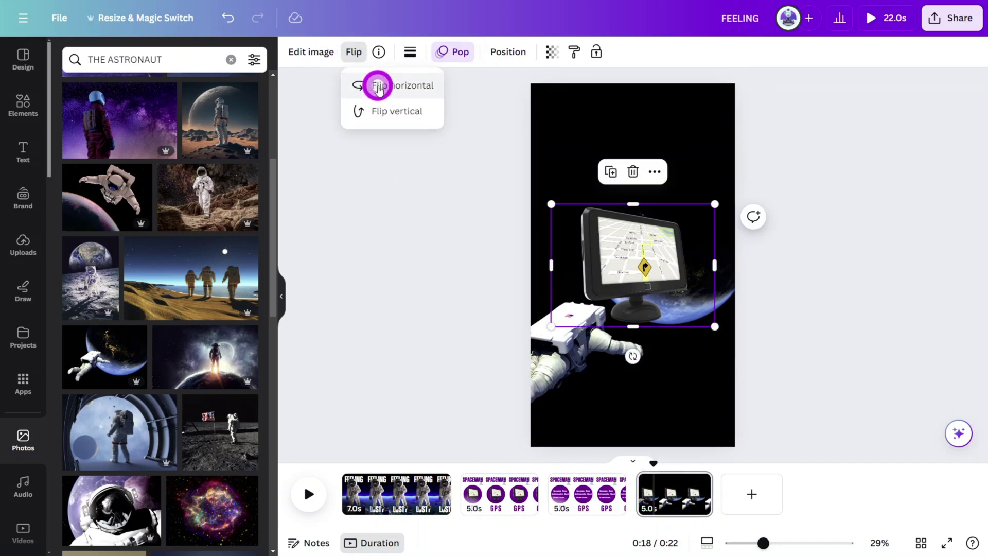
{"action": "left_click", "coordinate": [376, 216]}
{"action": "left_click", "coordinate": [379, 235]}
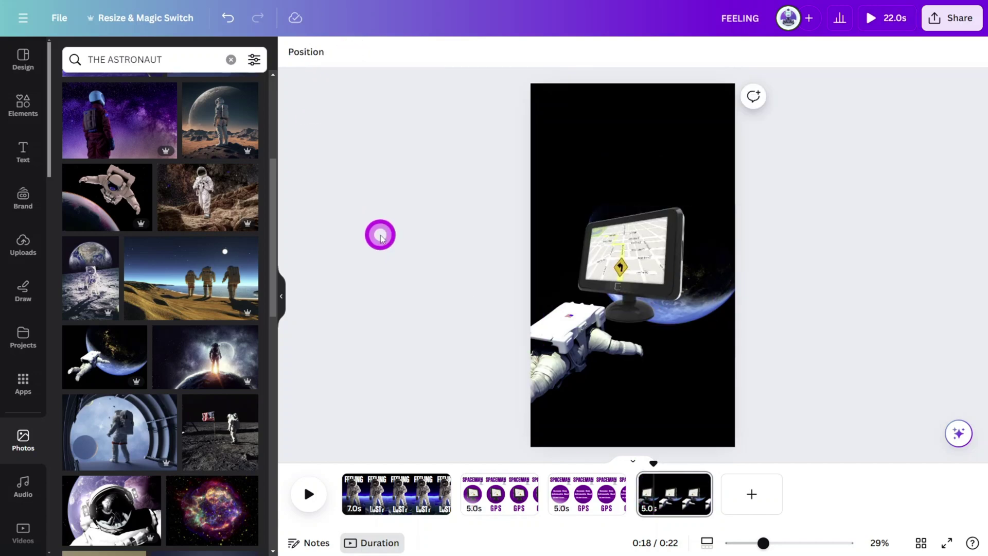
Shrink the monitor to about 210 by 157 and layer it behind the astronaut's glove
{"action": "left_click", "coordinate": [708, 209]}
{"action": "left_click_drag", "start_coordinate": [715, 204], "coordinate": [594, 299]}
{"action": "scroll", "coordinate": [637, 335], "scroll_direction": "up", "scroll_amount": 5}
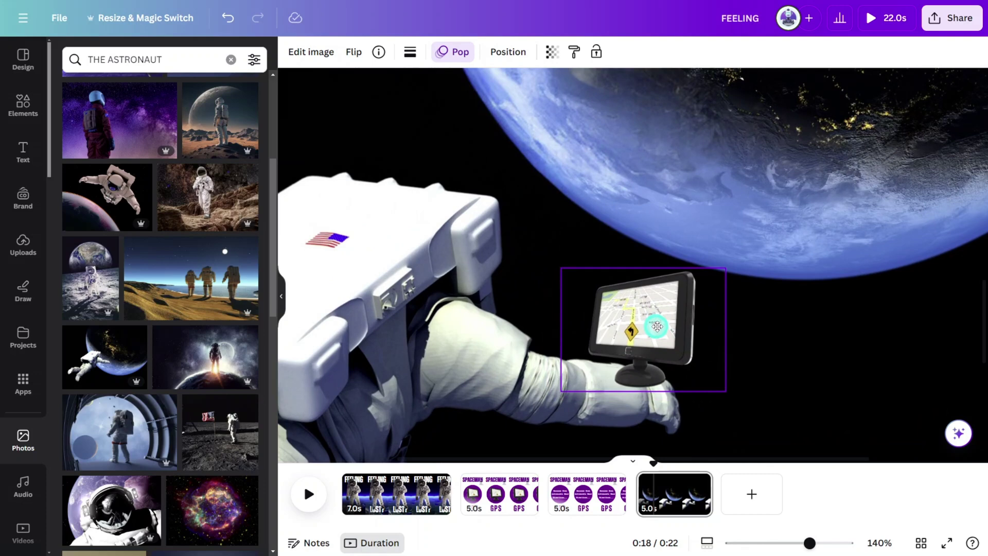
{"action": "left_click", "coordinate": [508, 51]}
{"action": "left_click_drag", "start_coordinate": [227, 134], "coordinate": [227, 177]}
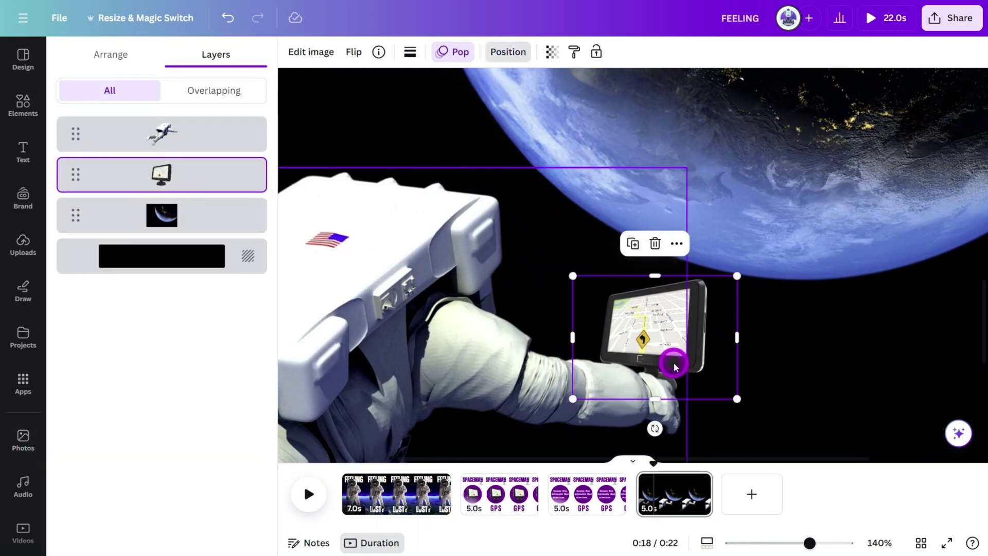
{"action": "scroll", "coordinate": [873, 304], "scroll_direction": "down", "scroll_amount": 5}
{"action": "left_click", "coordinate": [873, 303]}
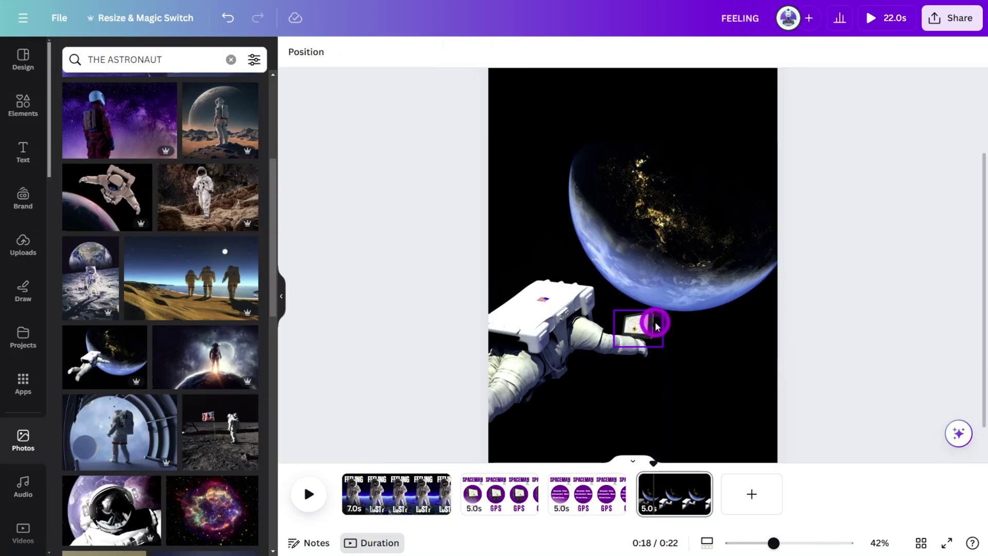
Group the monitor with the astronaut and move the group down and left
{"action": "left_click", "coordinate": [655, 322]}
{"action": "left_click", "coordinate": [563, 325], "text": "shift"}
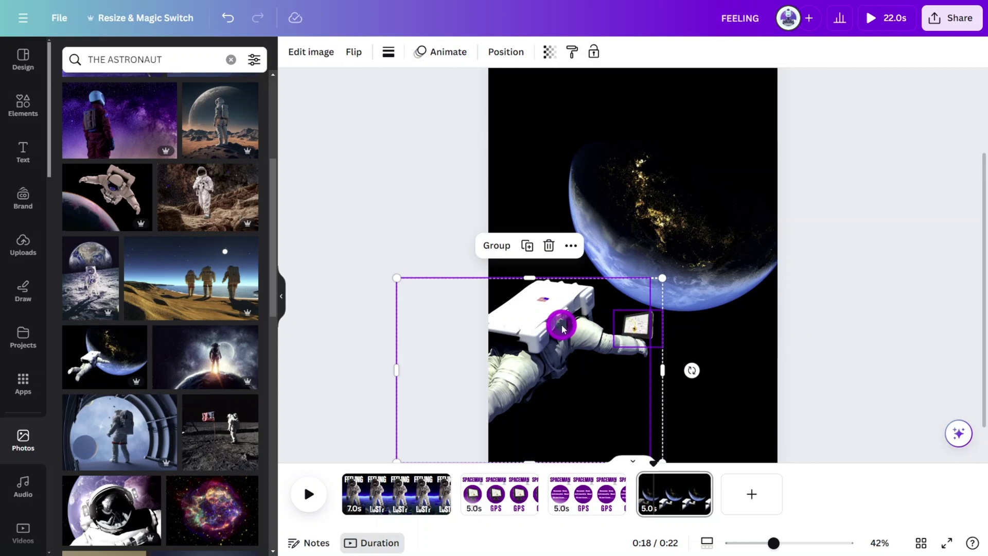
{"action": "right_click", "coordinate": [563, 325]}
{"action": "left_click", "coordinate": [603, 419]}
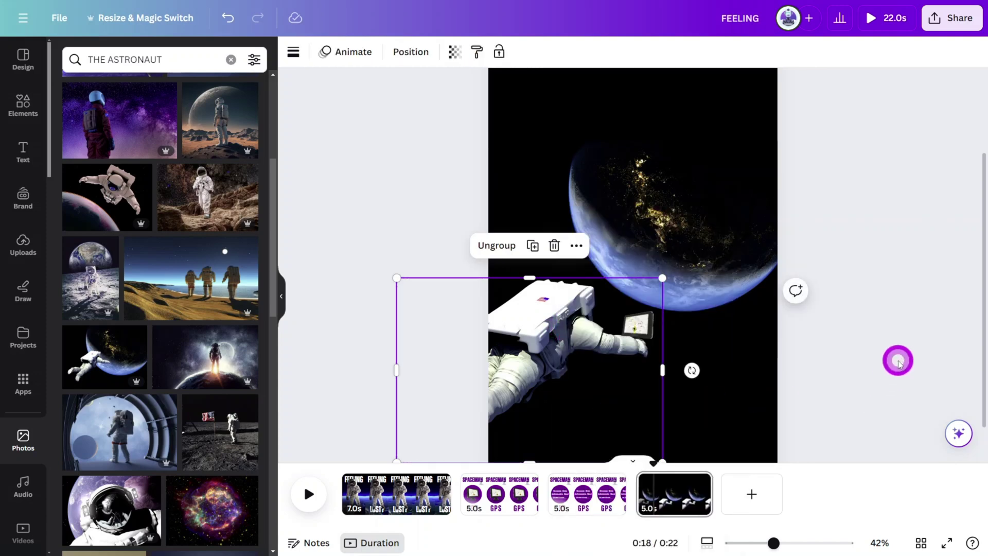
{"action": "left_click_drag", "start_coordinate": [618, 306], "coordinate": [542, 417]}
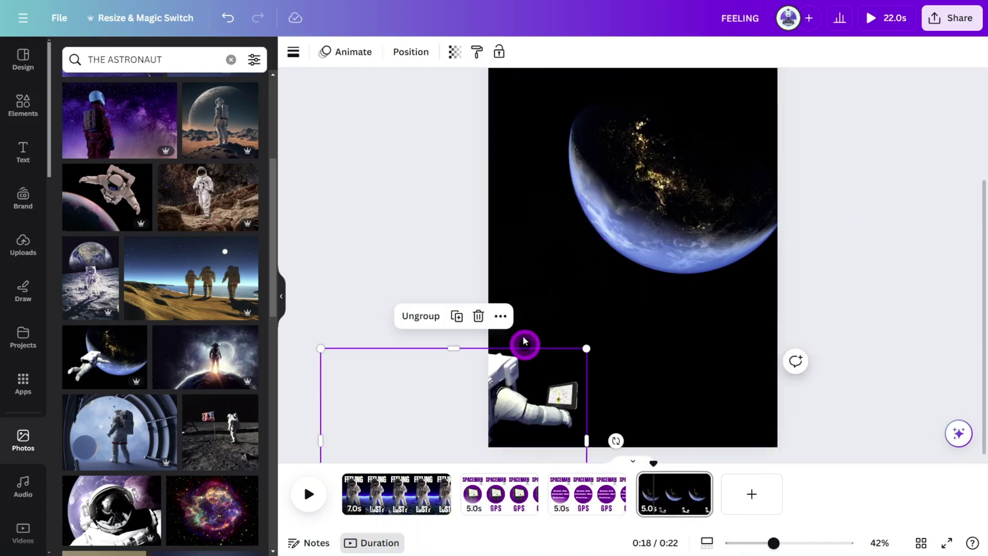
Draw a custom motion path sweeping the group up from the lower-left corner
{"action": "left_click", "coordinate": [357, 53]}
{"action": "left_click", "coordinate": [176, 172]}
{"action": "left_click_drag", "start_coordinate": [528, 423], "coordinate": [625, 350]}
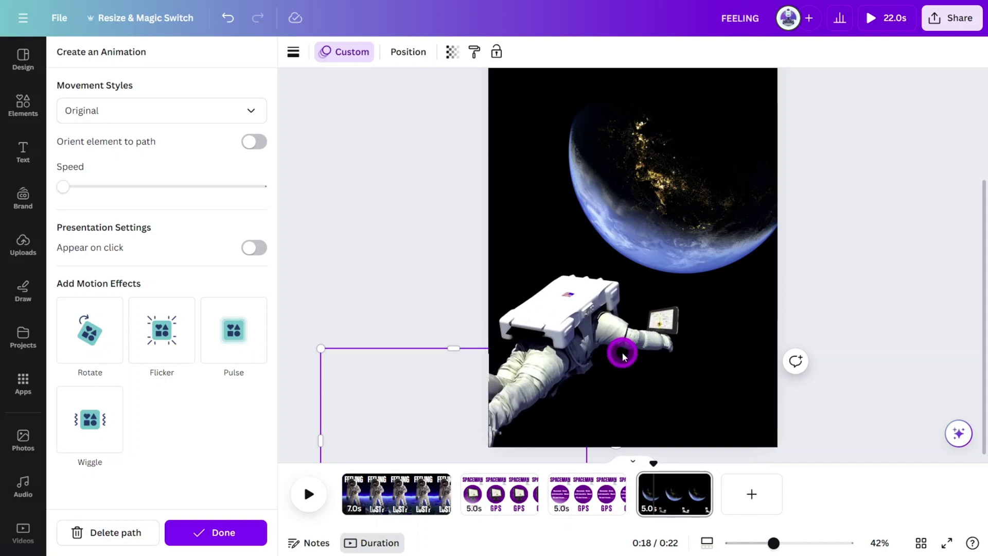
Add a 'SHOP NOW! SpaceManGPS.com' heading, move it to the top and widen it
{"action": "left_click", "coordinate": [22, 152]}
{"action": "left_click", "coordinate": [135, 214]}
{"action": "key", "text": "ctrl+v"}
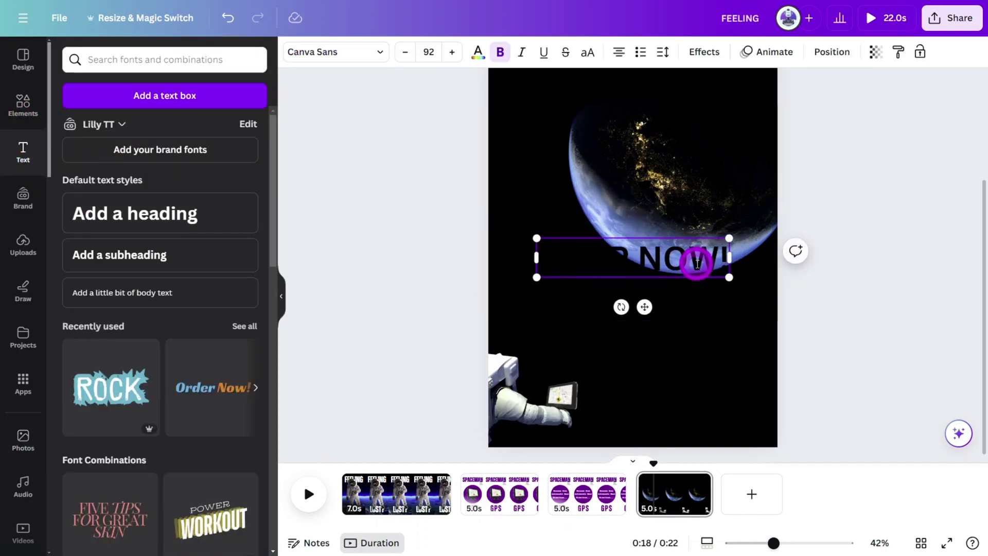
{"action": "left_click", "coordinate": [816, 324]}
{"action": "scroll", "coordinate": [816, 324], "scroll_direction": "down", "scroll_amount": 2}
{"action": "left_click_drag", "start_coordinate": [680, 265], "coordinate": [682, 175]}
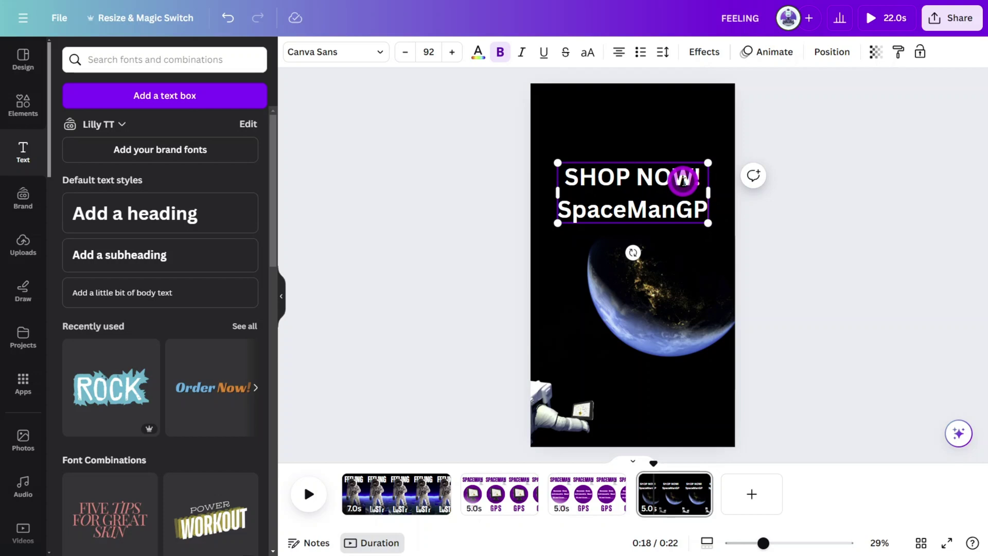
{"action": "left_click_drag", "start_coordinate": [746, 165], "coordinate": [722, 185]}
Give the call-to-action text the Baseline animation
{"action": "left_click", "coordinate": [838, 306]}
{"action": "left_click", "coordinate": [656, 184]}
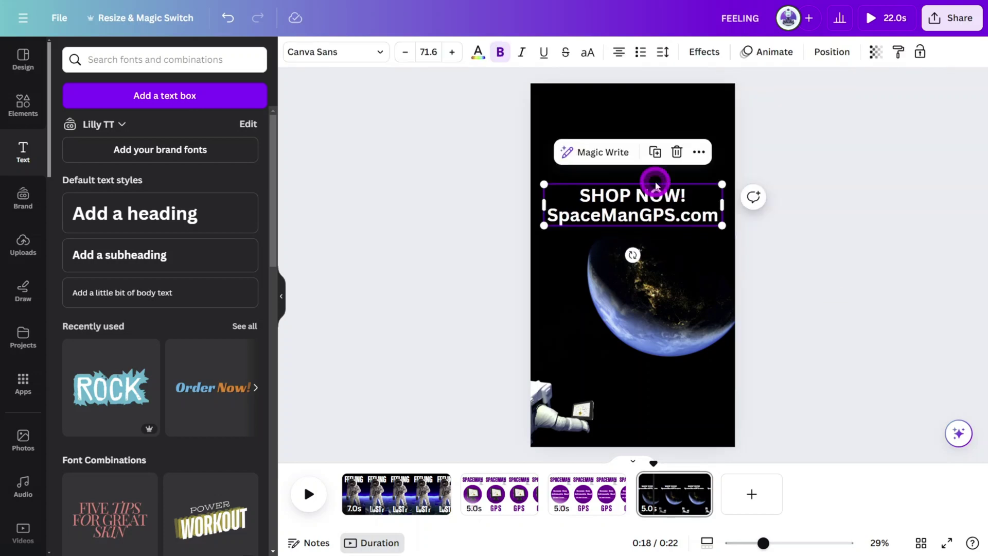
{"action": "left_click", "coordinate": [767, 52]}
{"action": "left_click", "coordinate": [242, 446]}
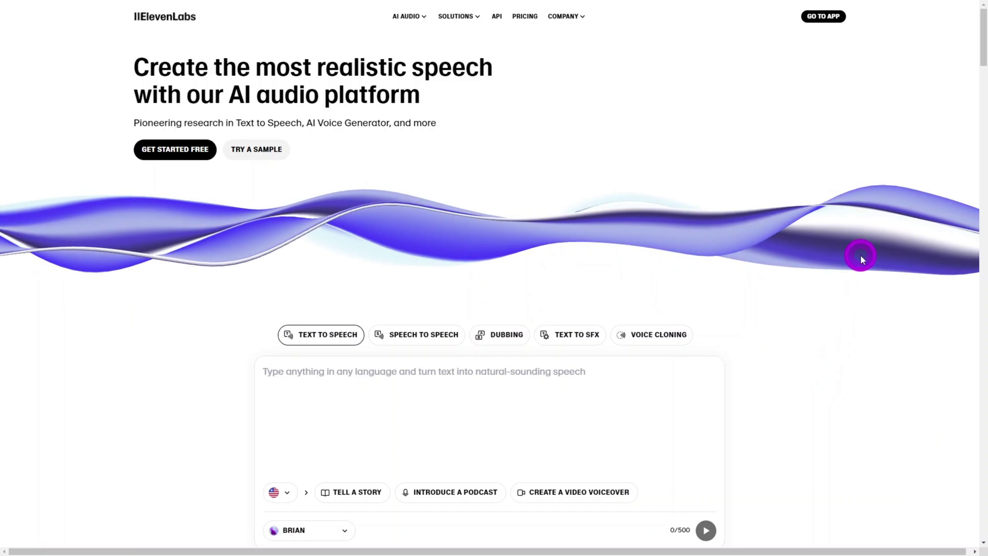
Paste 'Eh... Houston? We might have a small problem...' into ElevenLabs' text box
{"action": "left_click", "coordinate": [818, 20]}
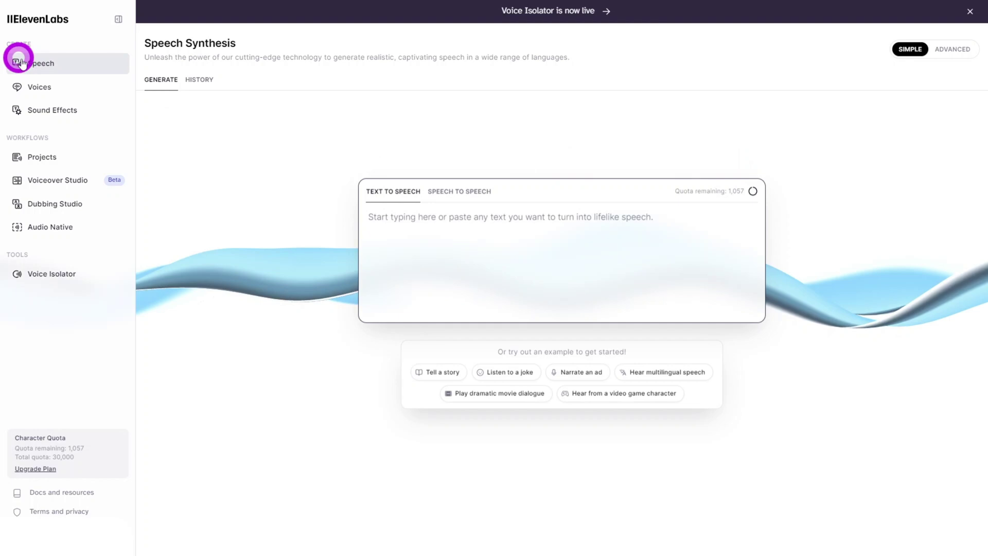
{"action": "left_click", "coordinate": [449, 236]}
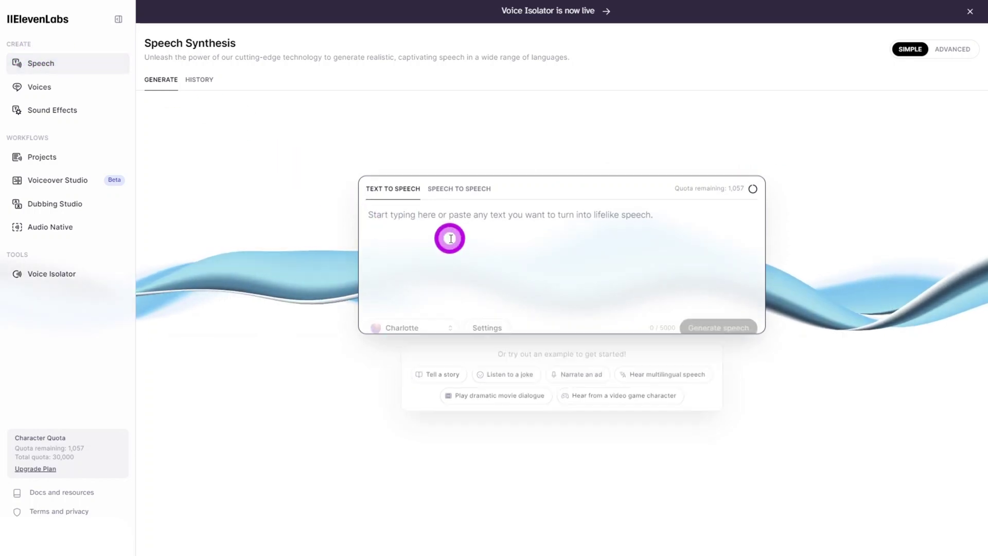
{"action": "type", "text": "Eh... Houston? We might have a small problem..."}
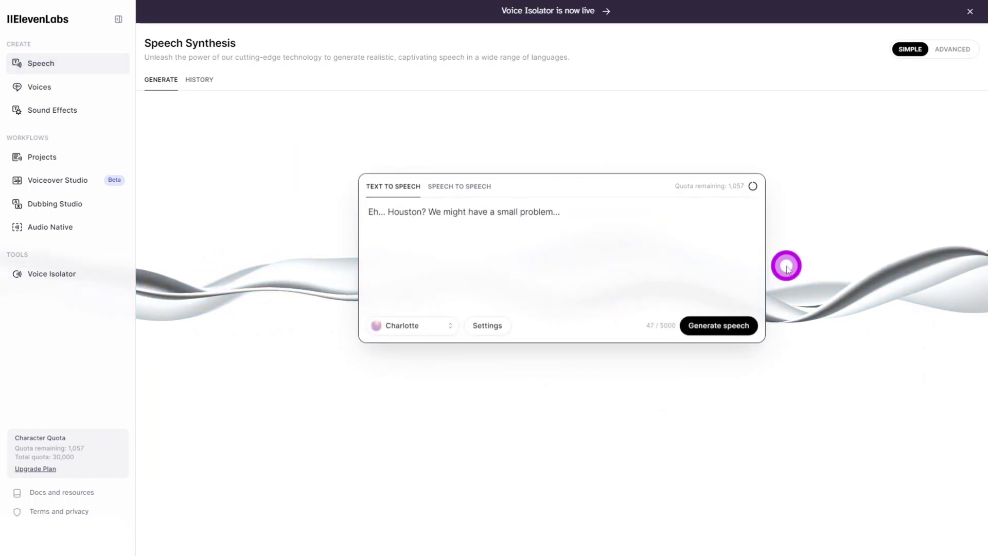
Preview and choose the Chris voice, then generate the speech
{"action": "left_click", "coordinate": [379, 329]}
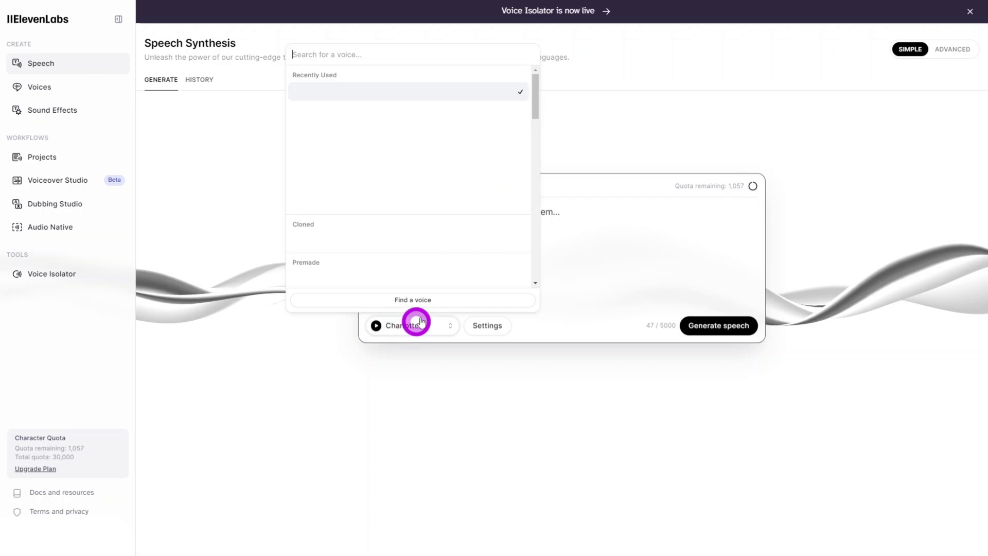
{"action": "scroll", "coordinate": [387, 156], "scroll_direction": "down", "scroll_amount": 5}
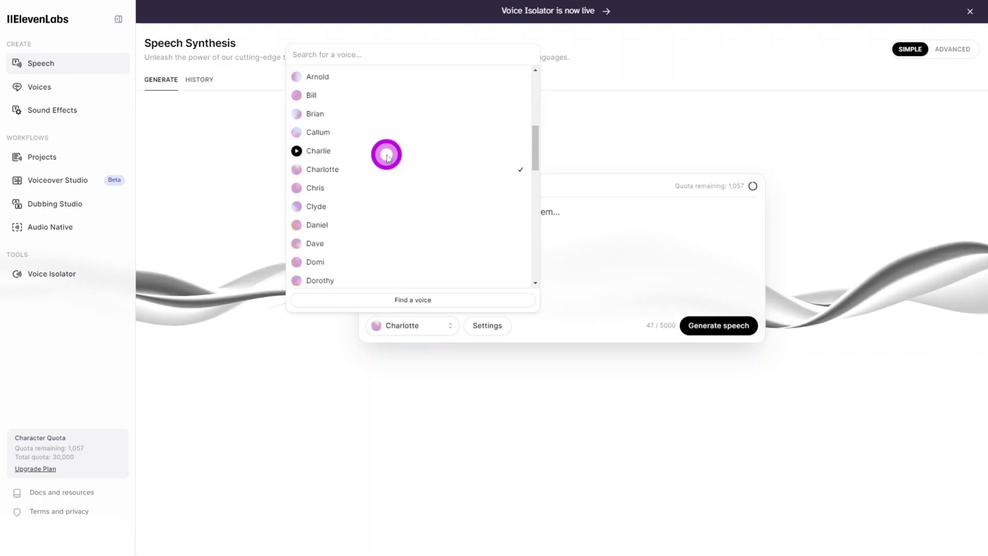
{"action": "left_click", "coordinate": [296, 189]}
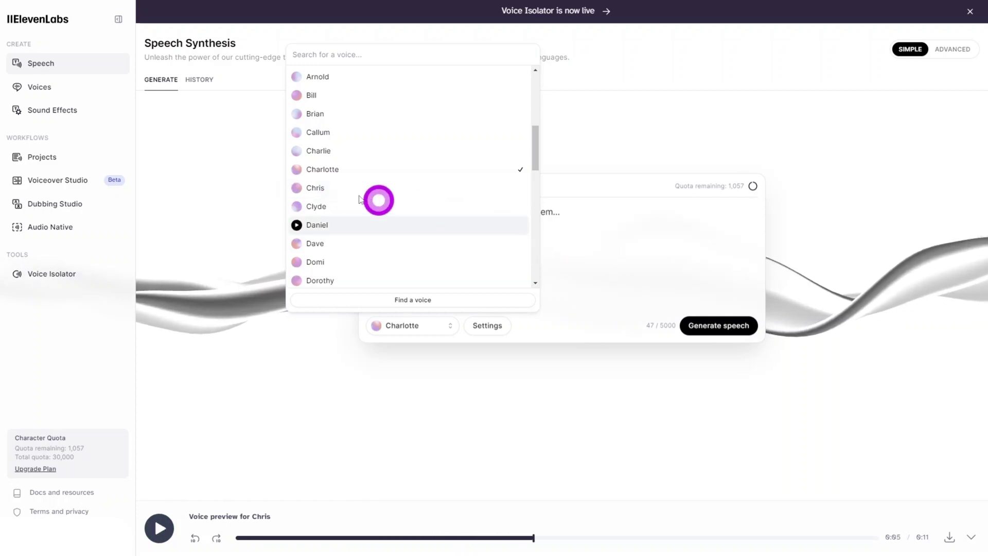
{"action": "left_click", "coordinate": [322, 187]}
{"action": "left_click", "coordinate": [717, 333]}
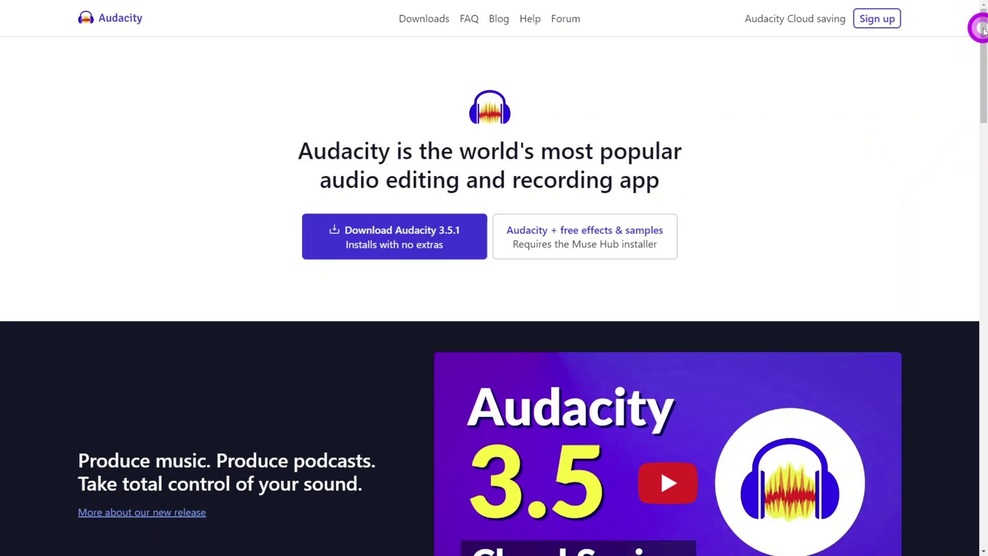
{"action": "left_click_drag", "start_coordinate": [984, 32], "coordinate": [962, 249]}
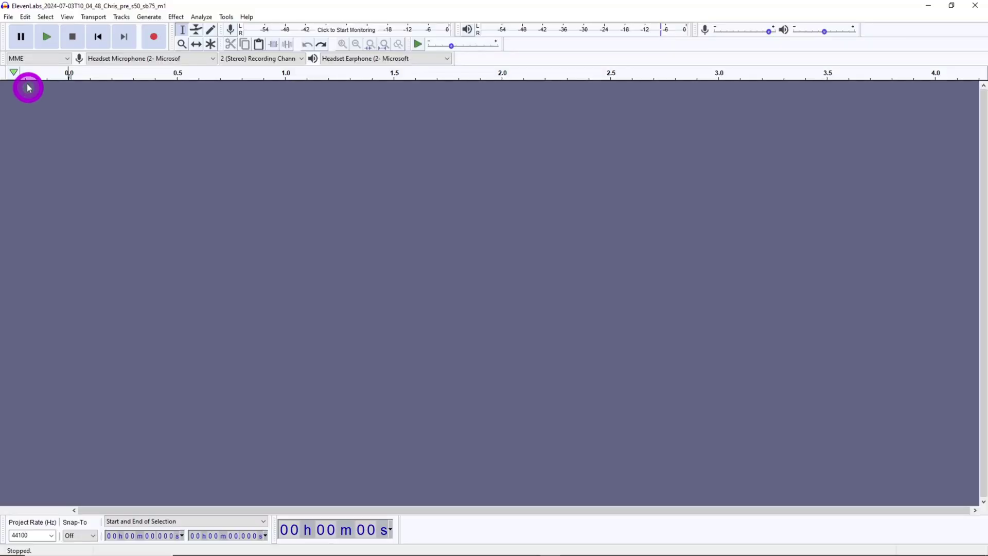
Import the ElevenLabs voice recording into Audacity
{"action": "left_click", "coordinate": [9, 17]}
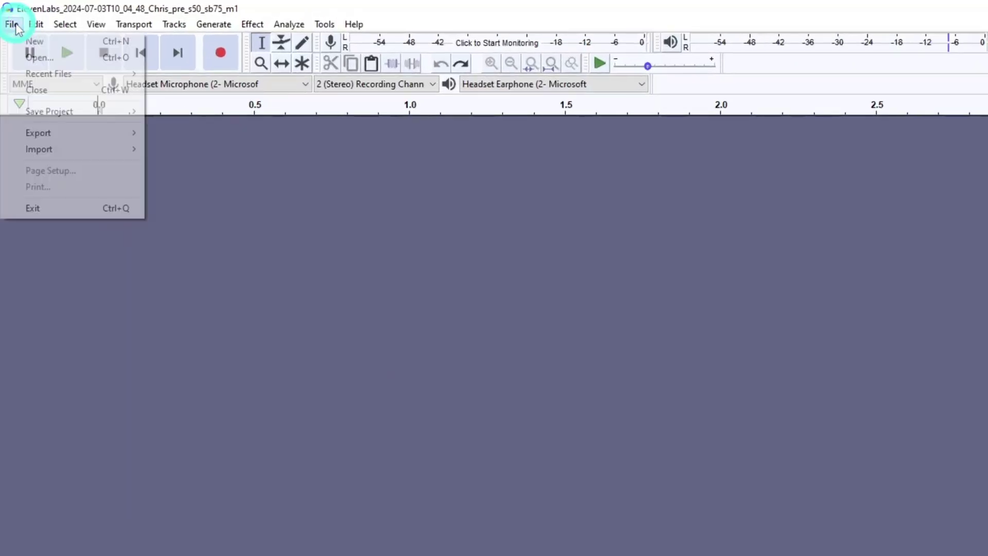
{"action": "mouse_move", "coordinate": [65, 146]}
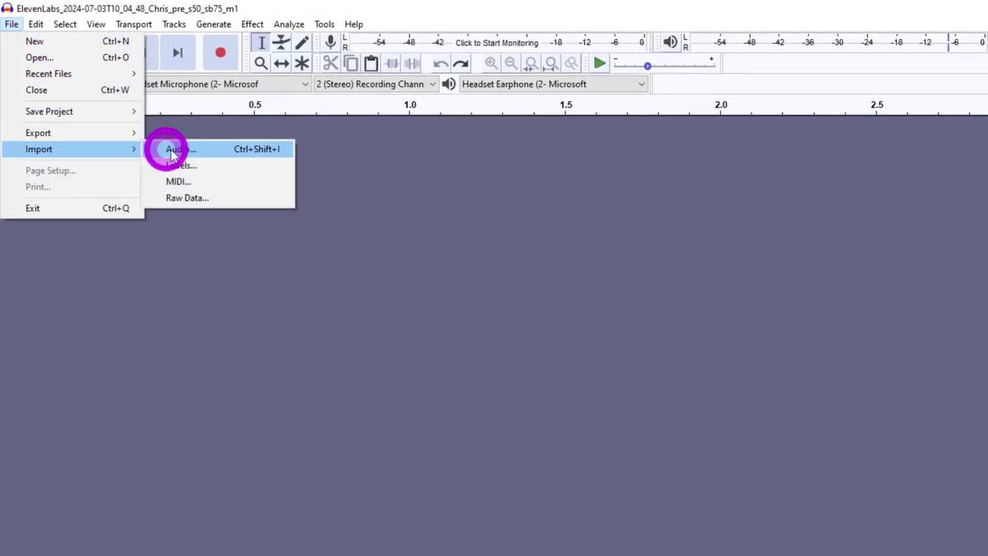
{"action": "left_click", "coordinate": [165, 148]}
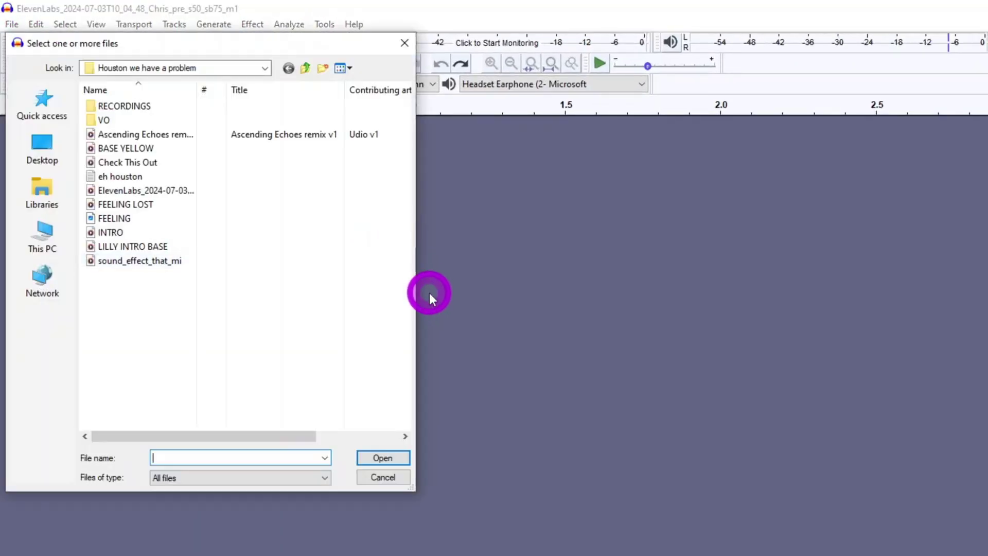
{"action": "left_click", "coordinate": [142, 190]}
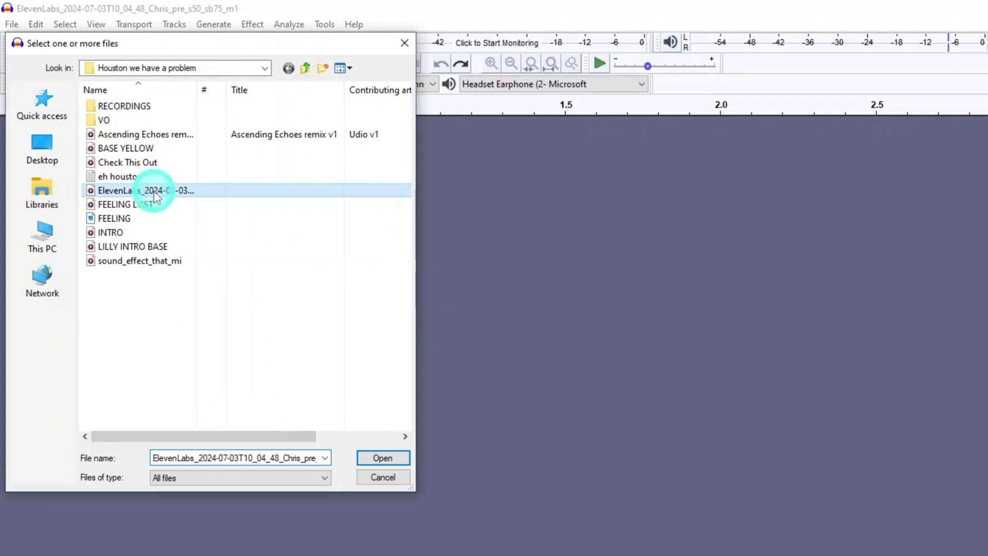
{"action": "left_click", "coordinate": [403, 458]}
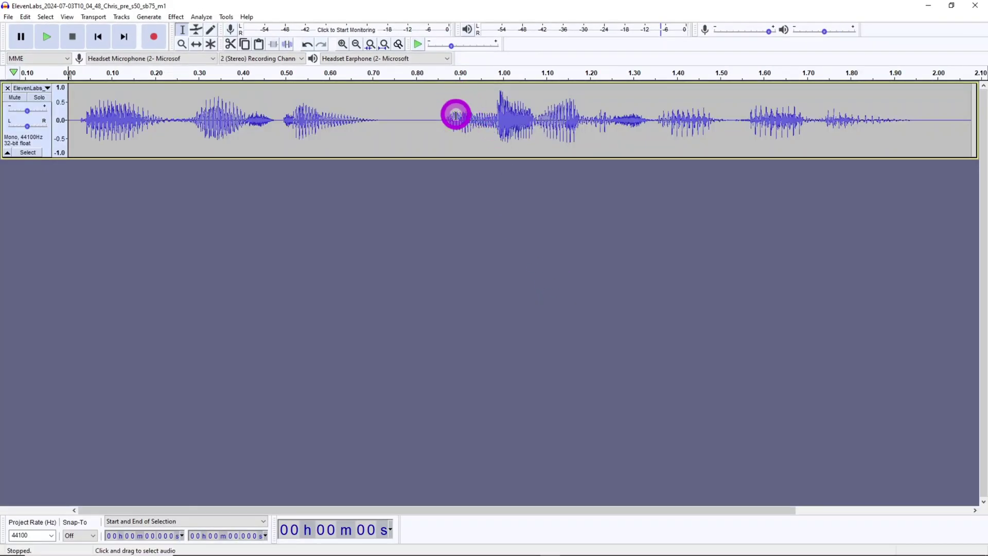
{"action": "scroll", "coordinate": [456, 115], "scroll_direction": "down", "scroll_amount": 1}
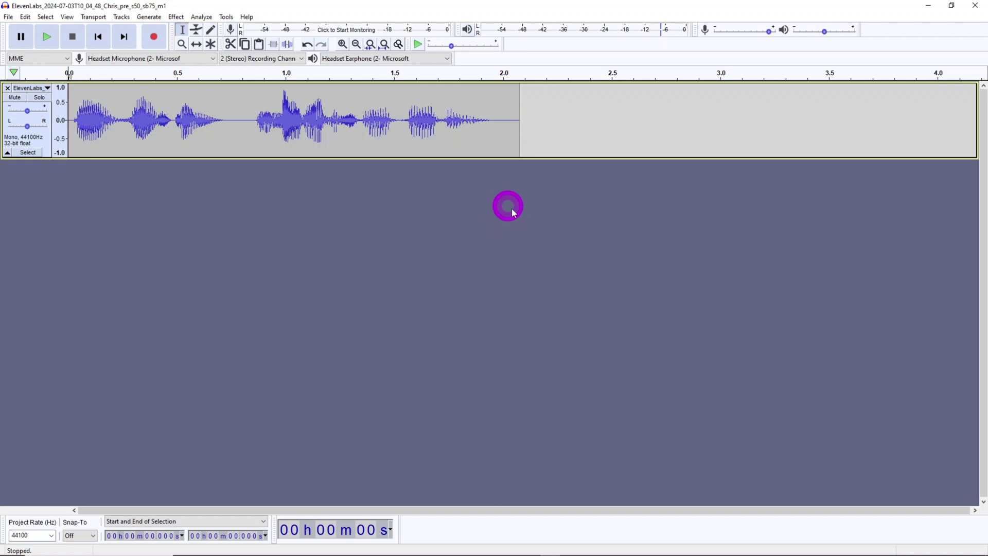
Apply a 1000 Hz High-Pass Filter at 24 dB per octave to the whole voice track
{"action": "left_click_drag", "start_coordinate": [529, 126], "coordinate": [108, 112]}
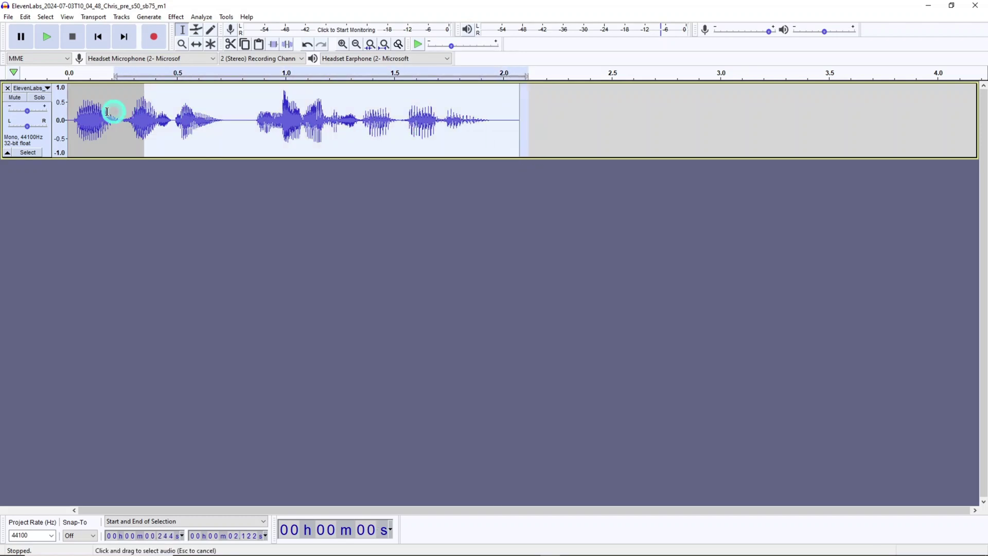
{"action": "left_click", "coordinate": [33, 104]}
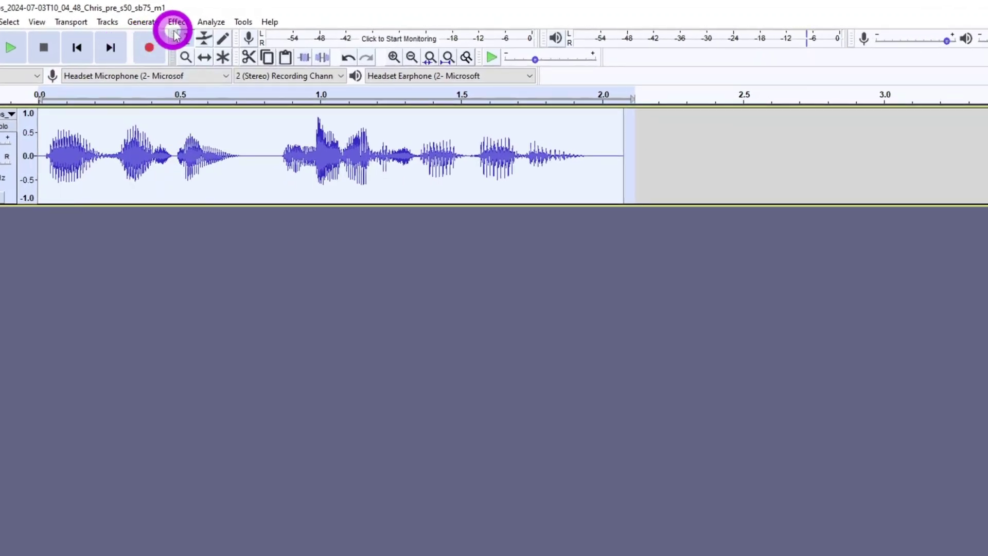
{"action": "left_click", "coordinate": [179, 23]}
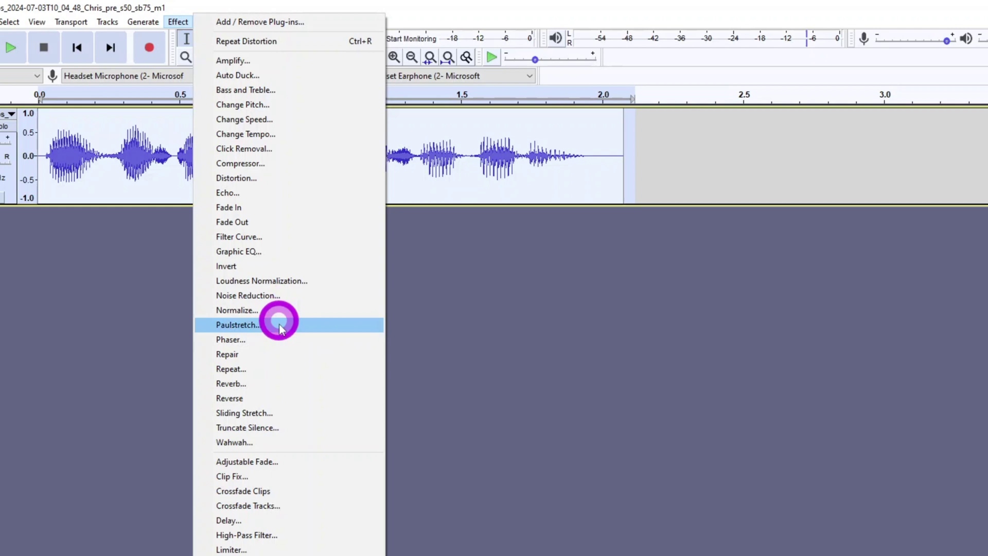
{"action": "left_click", "coordinate": [270, 535]}
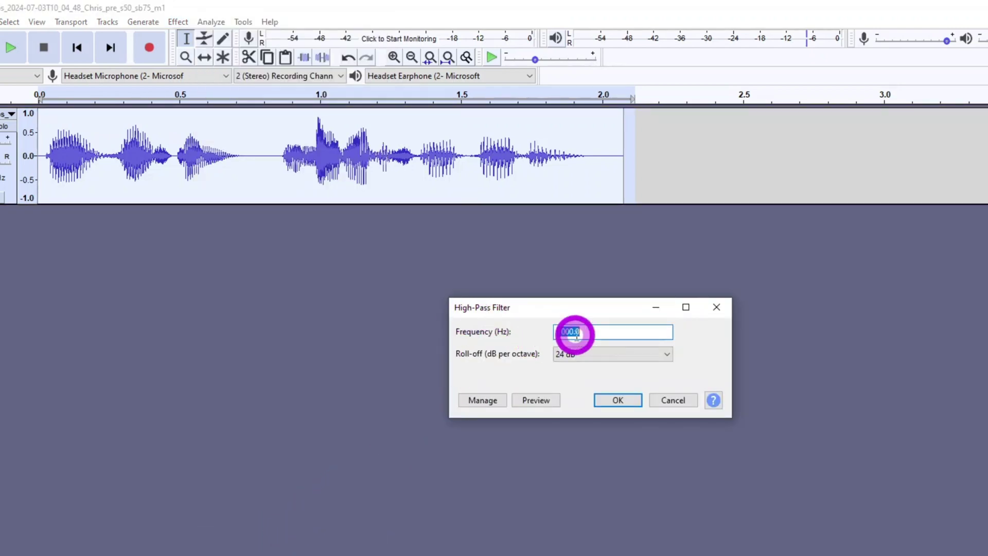
{"action": "left_click", "coordinate": [662, 354]}
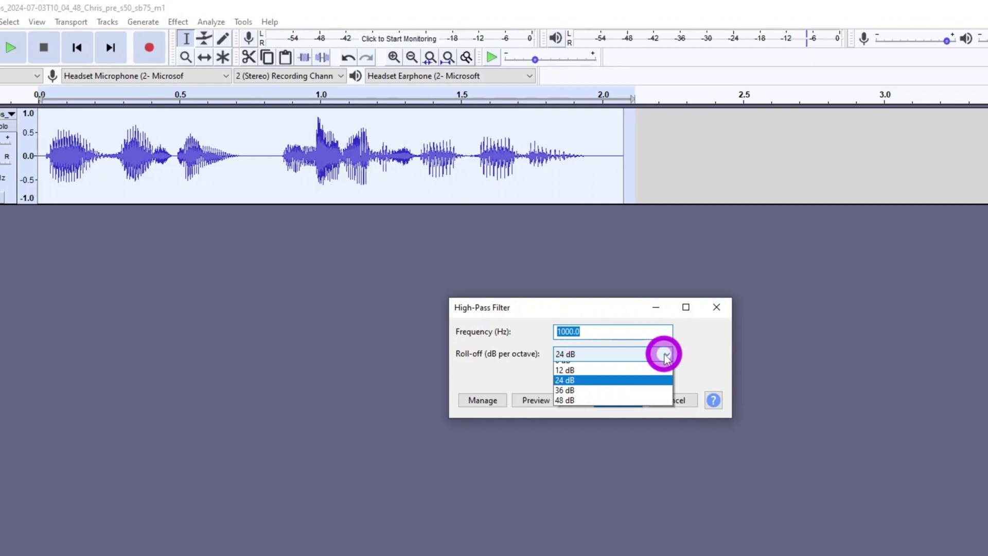
{"action": "left_click", "coordinate": [625, 389]}
{"action": "left_click", "coordinate": [533, 400]}
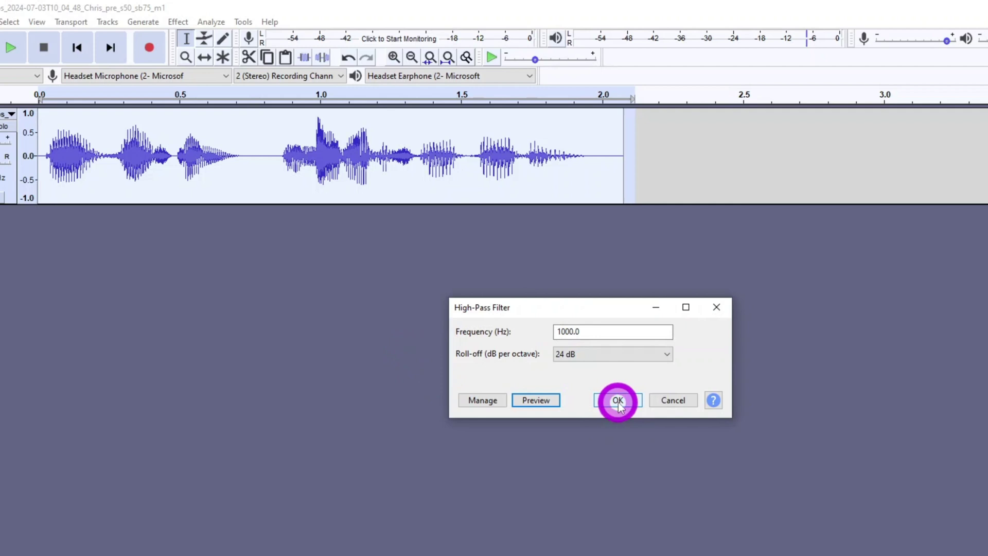
{"action": "left_click", "coordinate": [618, 400]}
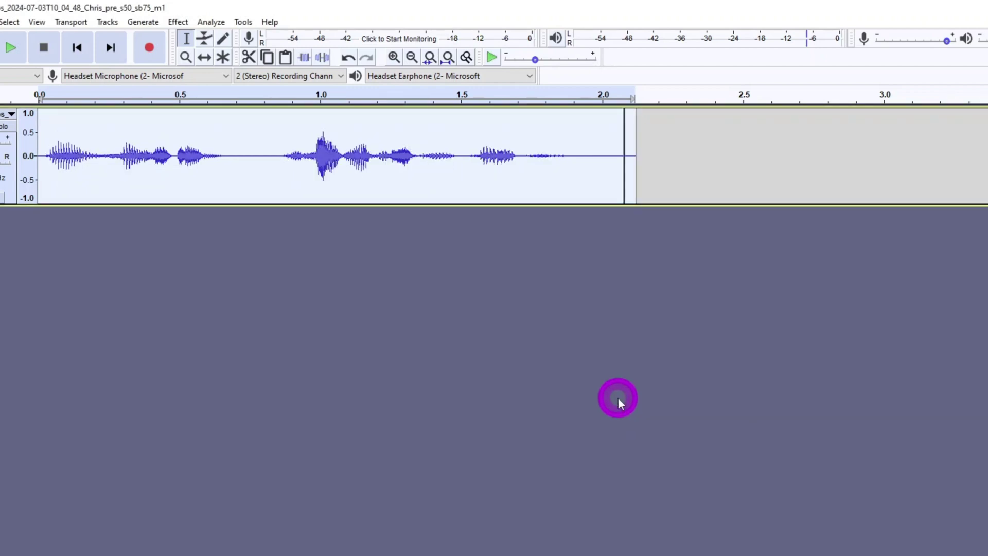
Preview and apply Hard Overdrive distortion at amount 90, output level 50
{"action": "left_click", "coordinate": [179, 22]}
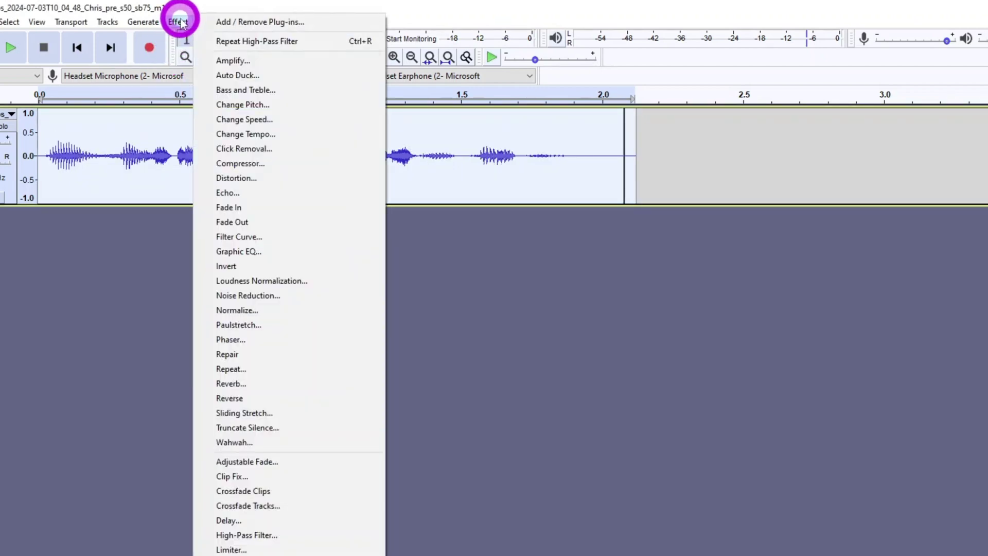
{"action": "left_click", "coordinate": [260, 178]}
{"action": "left_click", "coordinate": [604, 278]}
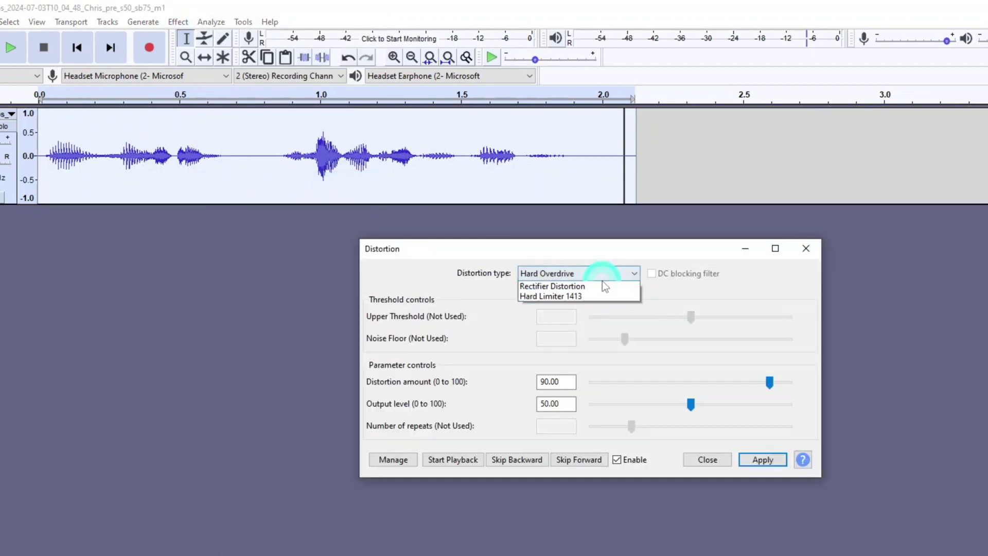
{"action": "left_click", "coordinate": [554, 332]}
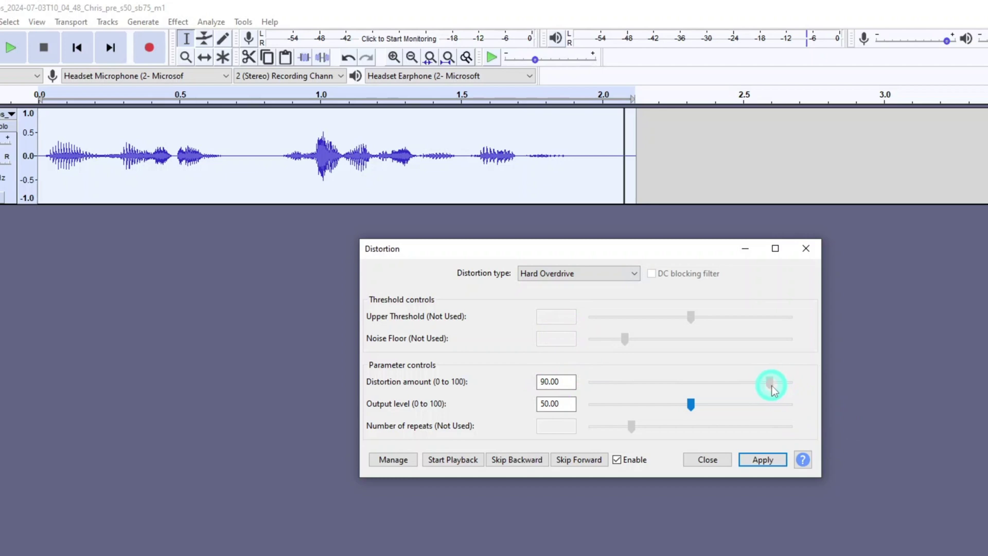
{"action": "left_click", "coordinate": [458, 460]}
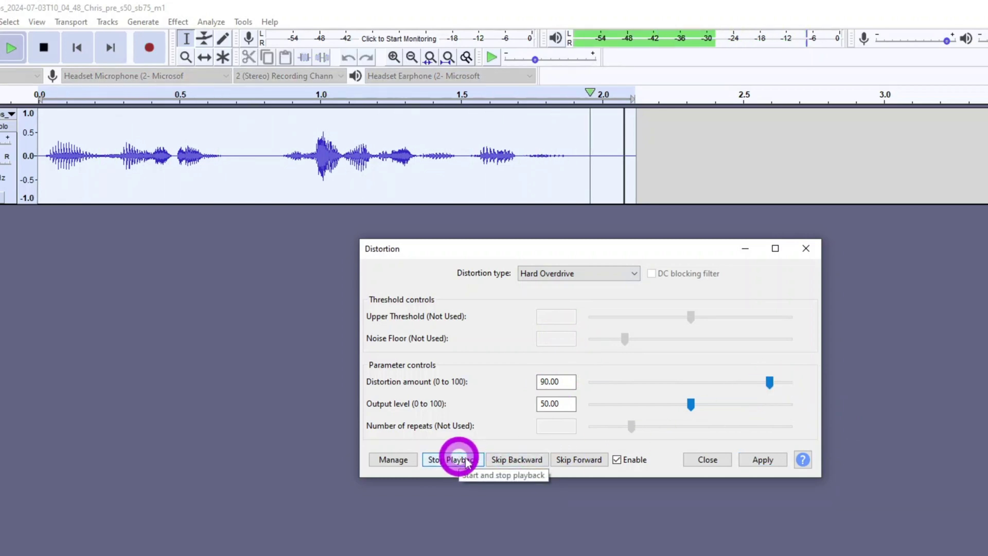
{"action": "left_click", "coordinate": [756, 460]}
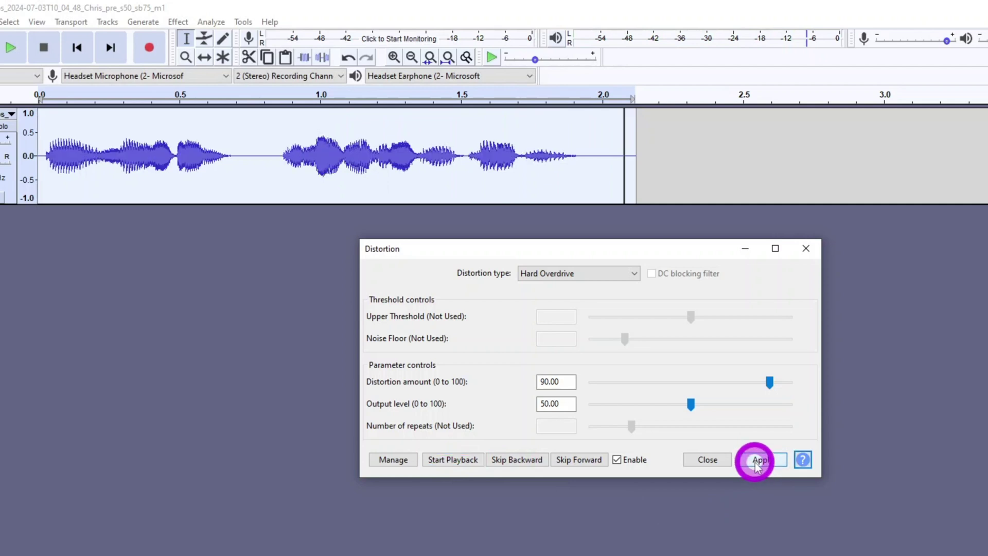
Normalize the voice clip to a 0.0 dB peak and play it back
{"action": "left_click", "coordinate": [807, 250]}
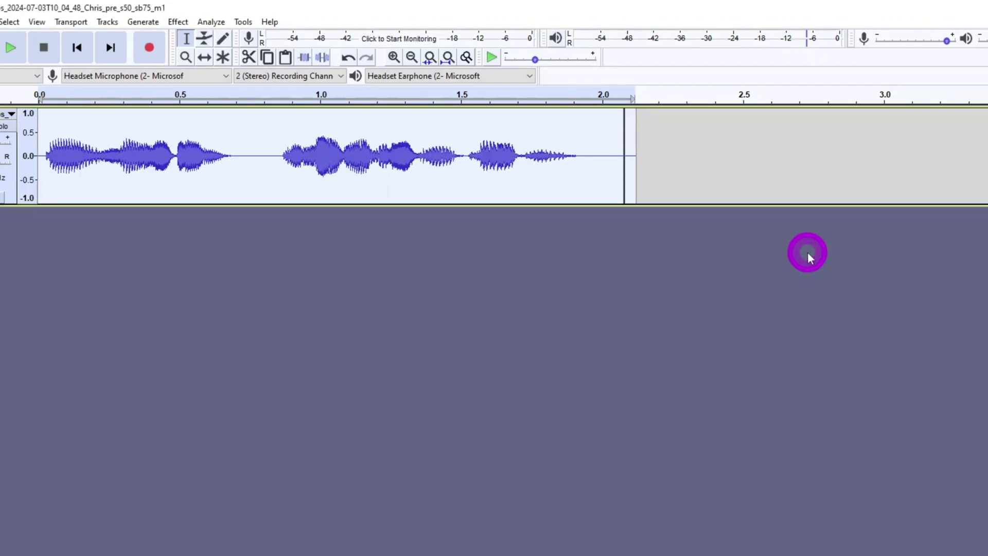
{"action": "left_click", "coordinate": [179, 23]}
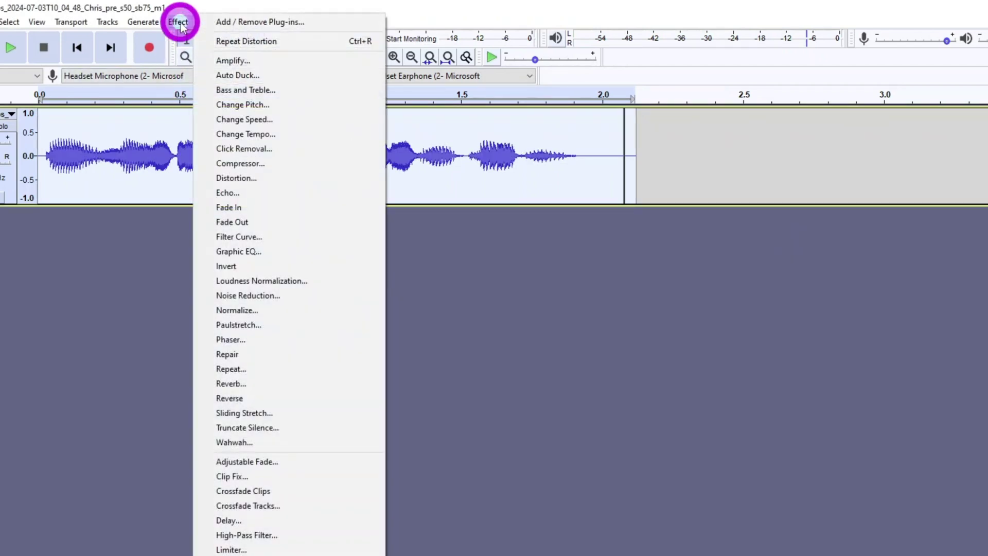
{"action": "left_click", "coordinate": [298, 311]}
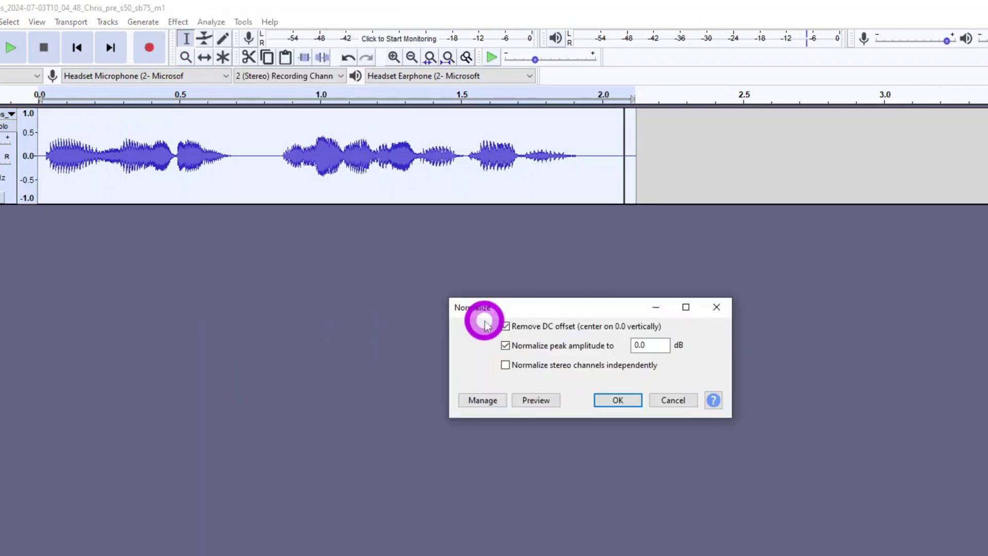
{"action": "left_click", "coordinate": [618, 401]}
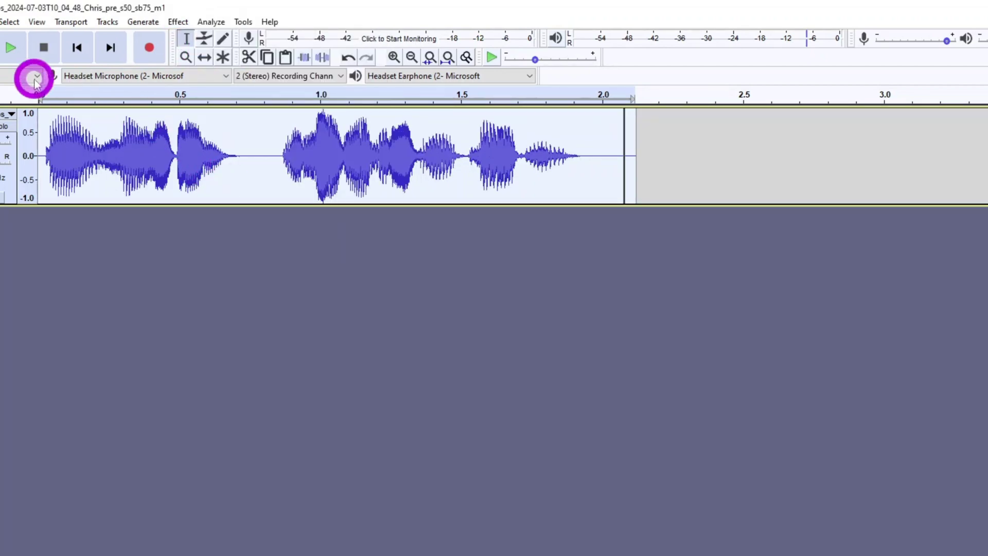
{"action": "left_click", "coordinate": [9, 58]}
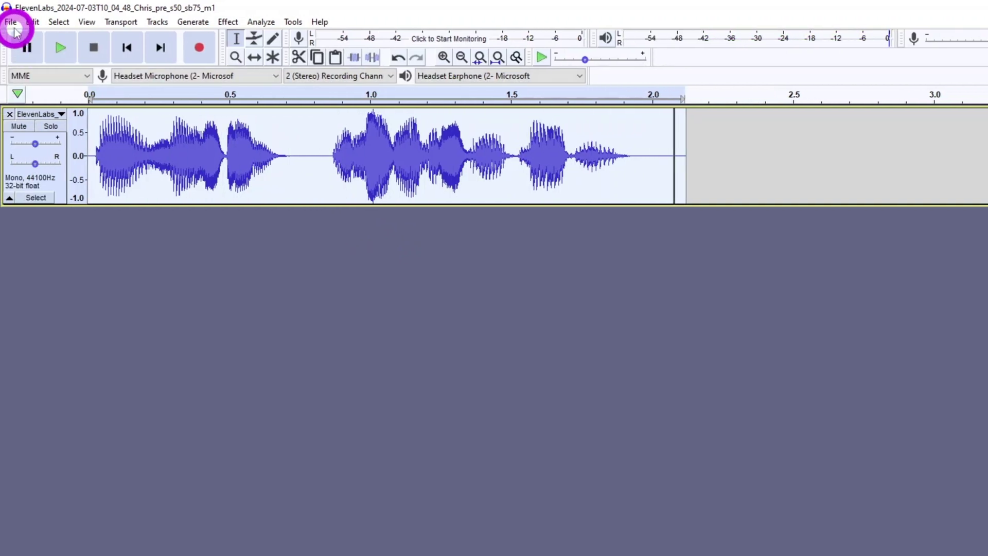
Export the processed recording as an MP3
{"action": "left_click", "coordinate": [10, 23]}
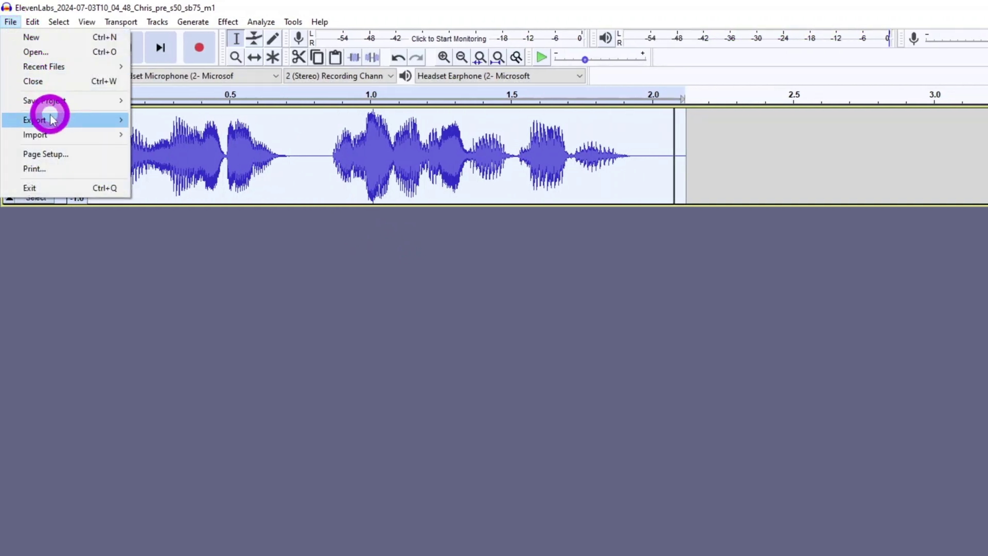
{"action": "mouse_move", "coordinate": [82, 119]}
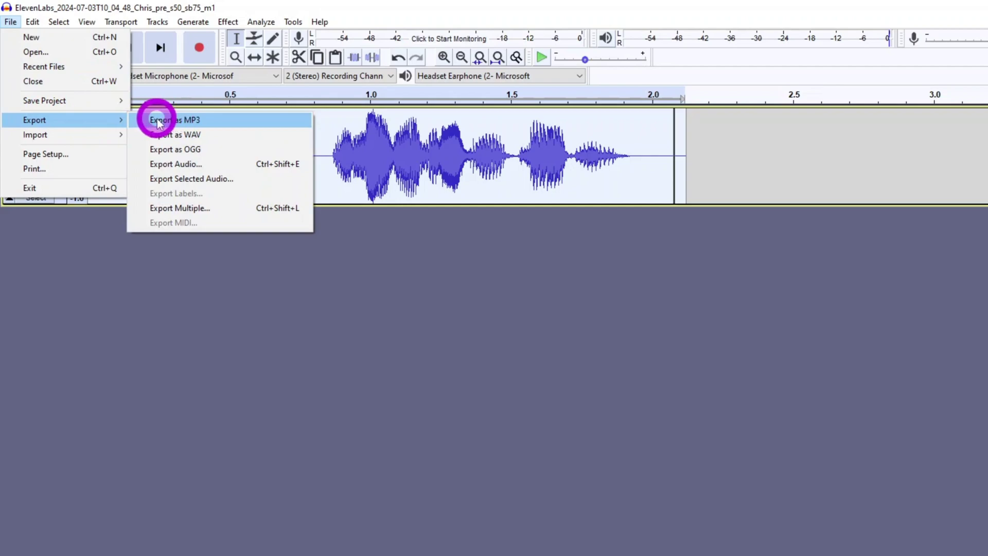
{"action": "left_click", "coordinate": [165, 150]}
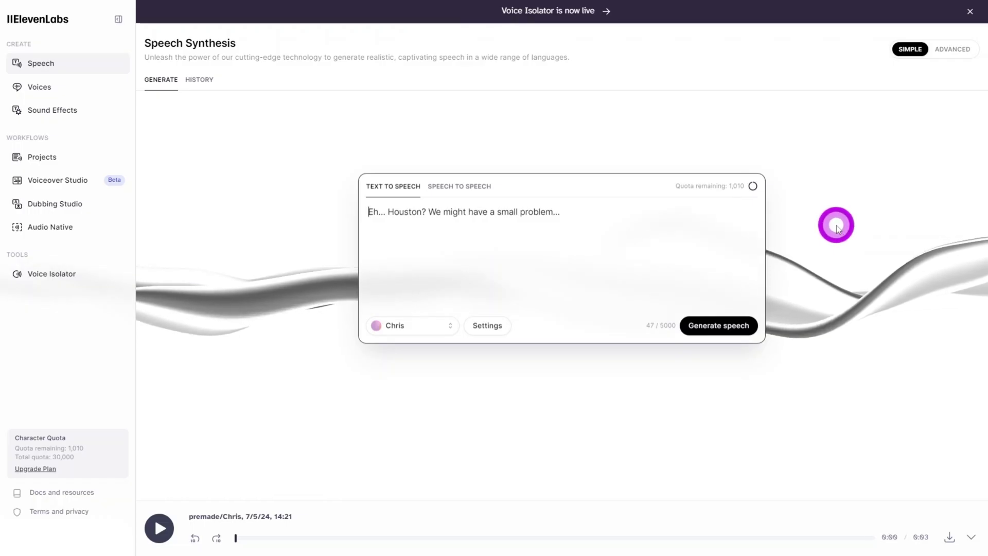
Paste the astronaut–Houston radio prompt into ElevenLabs' Sound Effects generator
{"action": "left_click", "coordinate": [334, 199]}
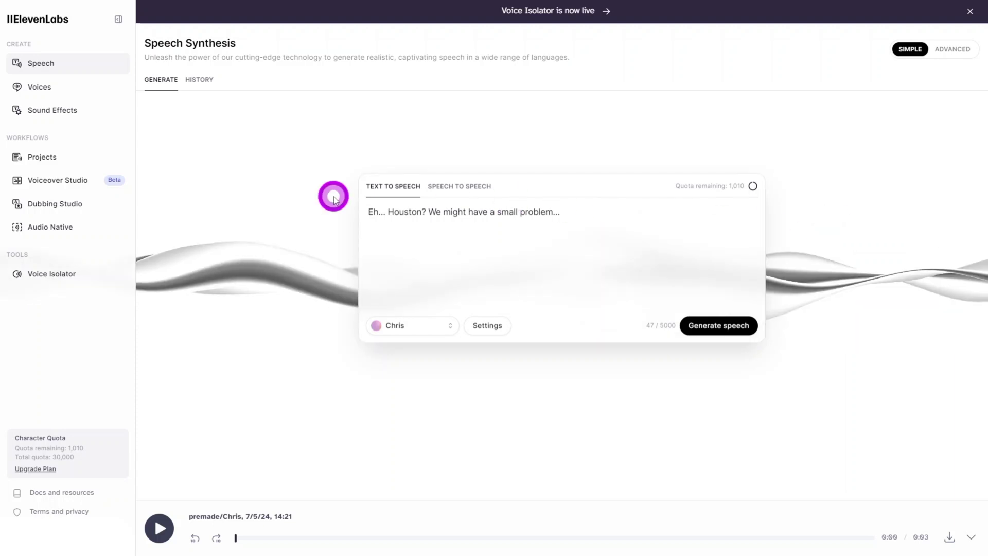
{"action": "left_click", "coordinate": [50, 117]}
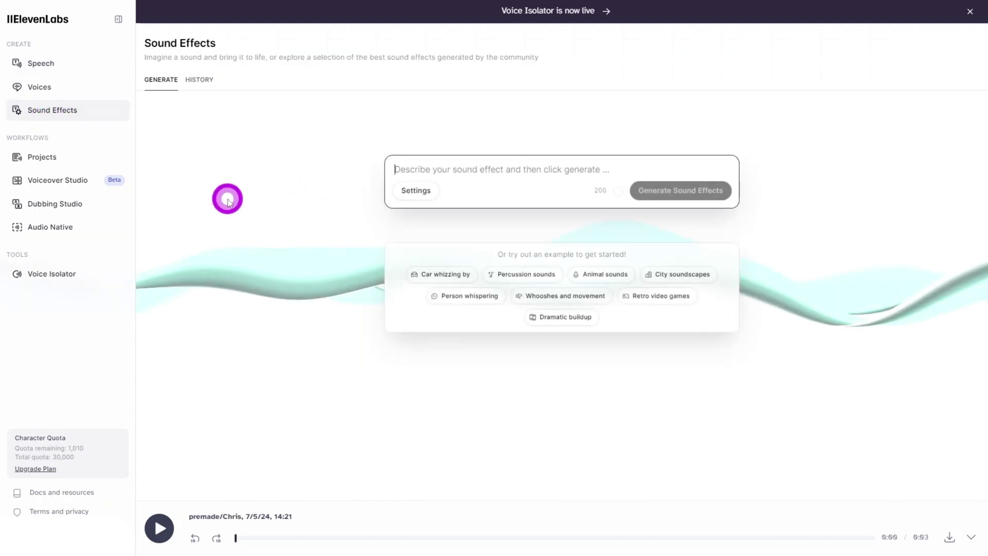
{"action": "type", "text": "sound effect that mimics the communication between astronauts and Houston Mission Control. Include elements like beeps, static, muffled voices, and white noise to create an authentic space radio effect."}
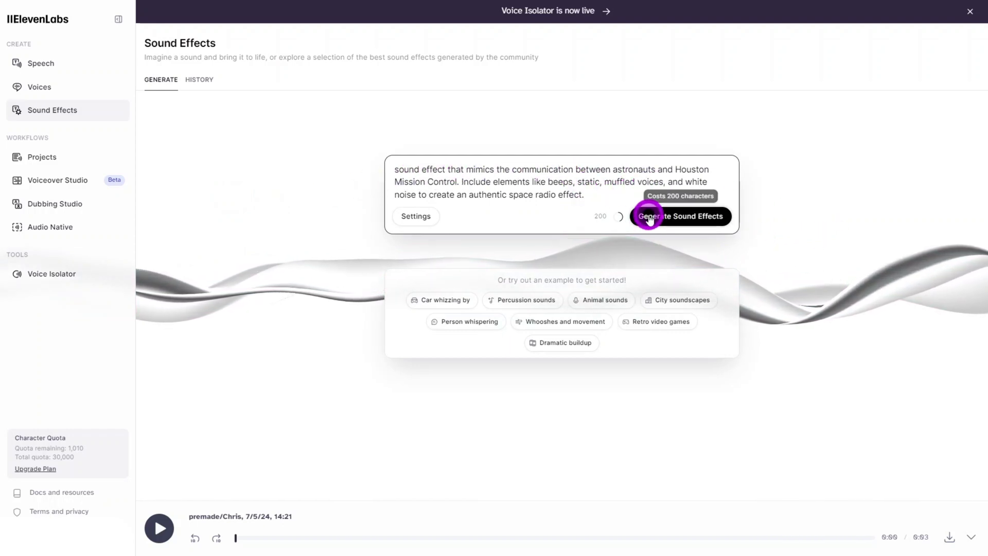
Play the second generation of the radio sound effect from History
{"action": "left_click", "coordinate": [199, 79]}
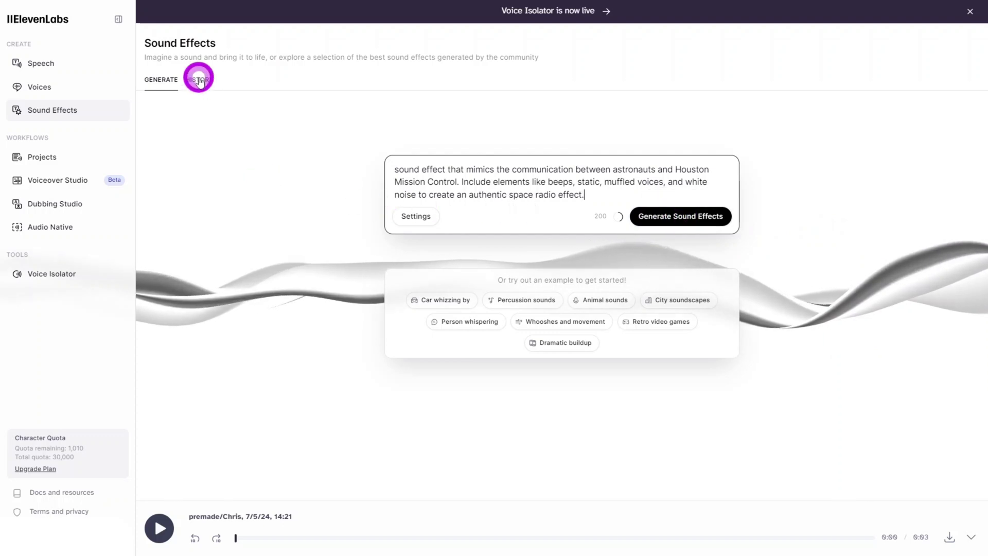
{"action": "left_click", "coordinate": [406, 169]}
{"action": "left_click", "coordinate": [766, 234]}
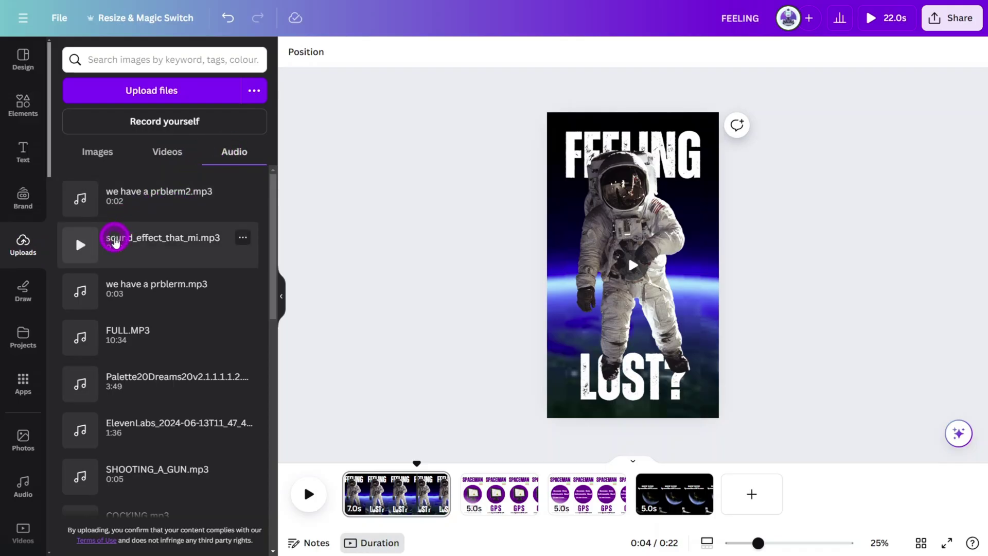
Drop we have a prblerm2.mp3 on the timeline under page 1 and scrub to about 2.5 s
{"action": "left_click_drag", "start_coordinate": [123, 203], "coordinate": [372, 502]}
{"action": "left_click_drag", "start_coordinate": [386, 435], "coordinate": [366, 434]}
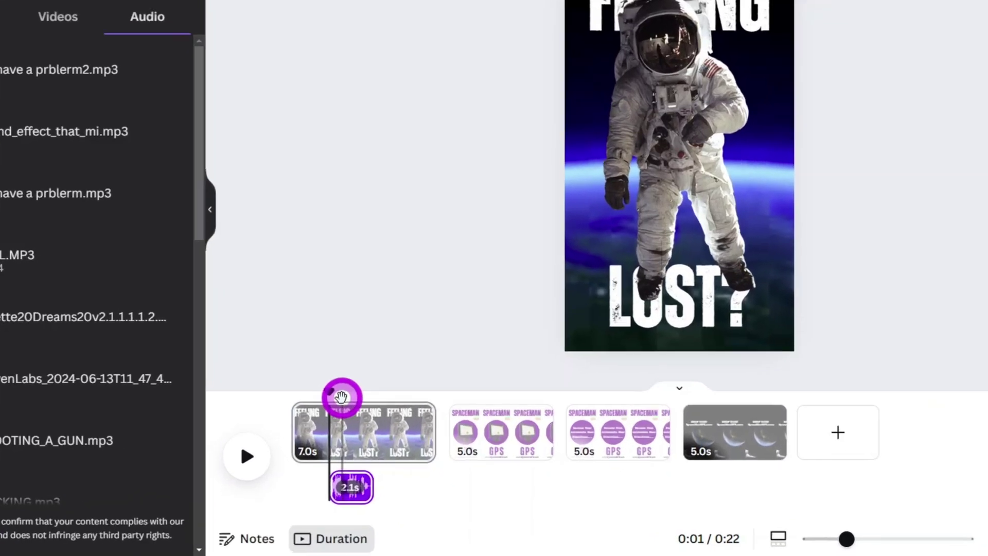
{"action": "left_click_drag", "start_coordinate": [323, 395], "coordinate": [346, 401]}
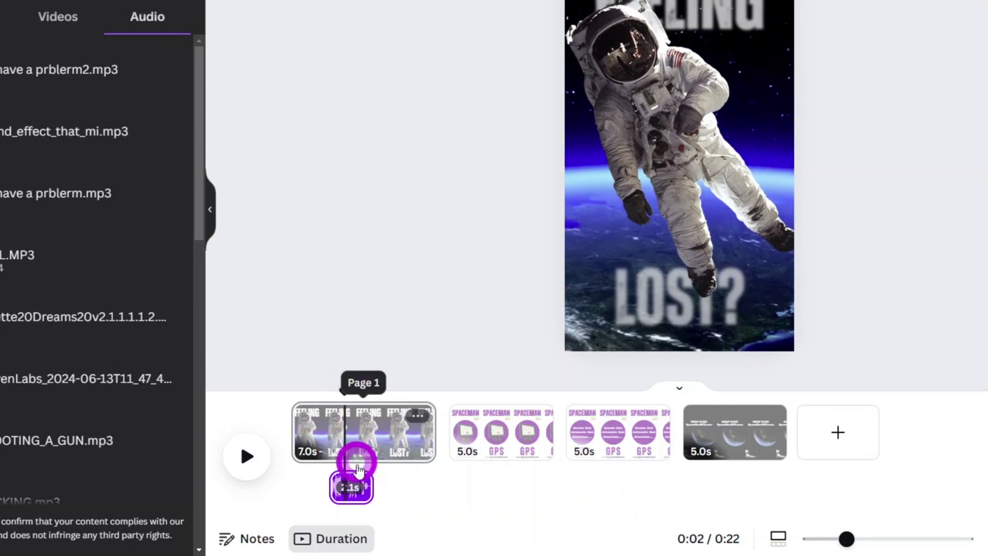
Start the voice clip at the 2.5 s playhead and zoom into the timeline
{"action": "left_click", "coordinate": [356, 476]}
{"action": "left_click_drag", "start_coordinate": [357, 484], "coordinate": [370, 484]}
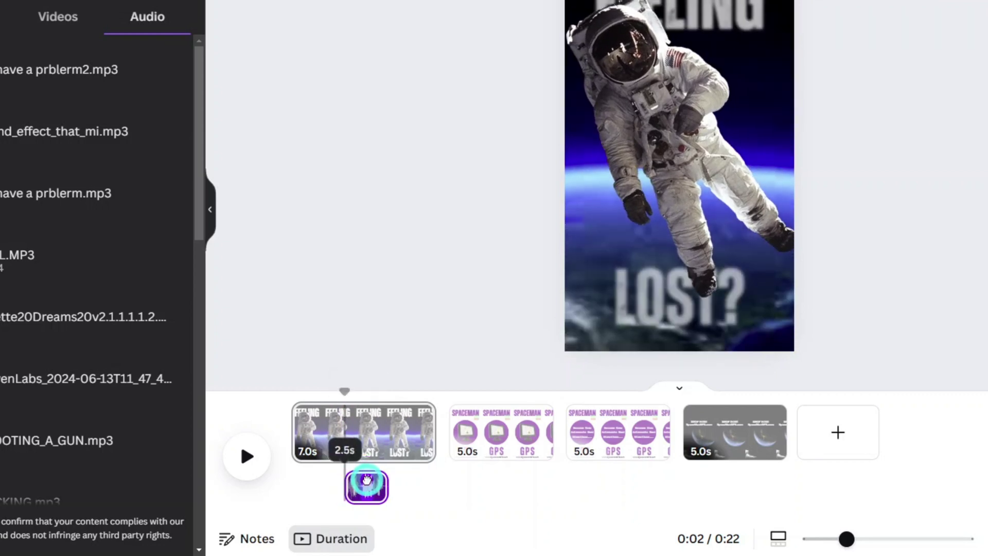
{"action": "left_click", "coordinate": [445, 483]}
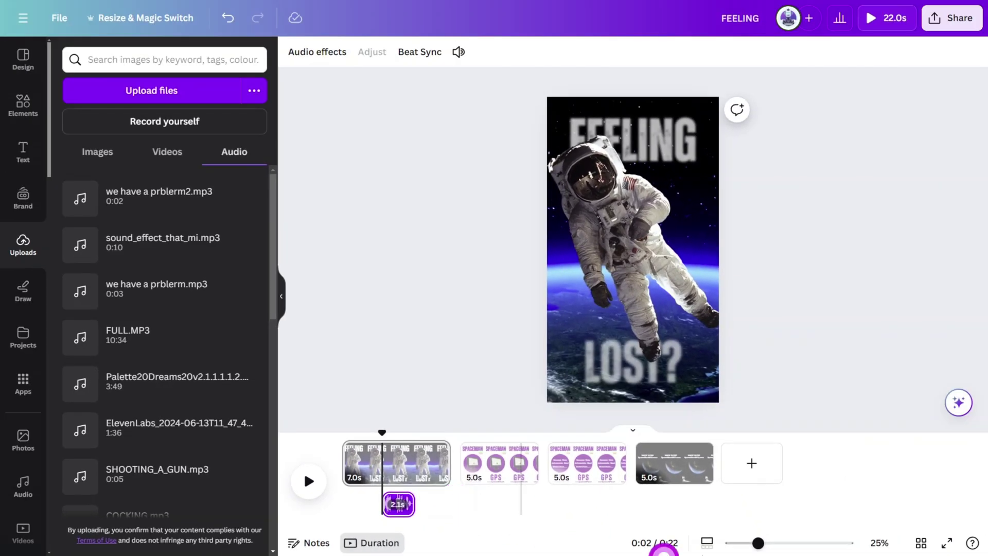
{"action": "left_click", "coordinate": [706, 544]}
{"action": "left_click_drag", "start_coordinate": [752, 543], "coordinate": [822, 543]}
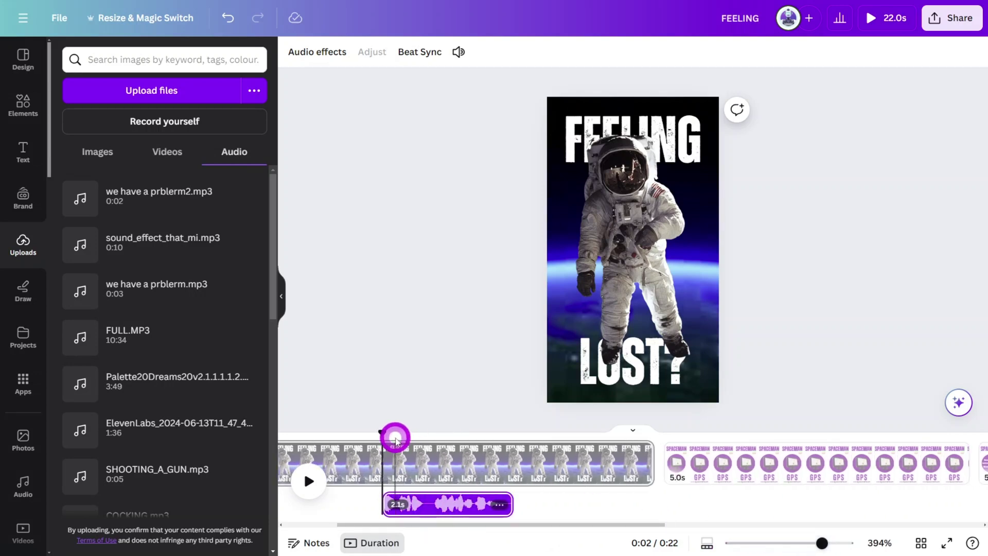
Split the voice clip at 3 s and move its second half to about 4.1 s
{"action": "left_click_drag", "start_coordinate": [383, 434], "coordinate": [443, 430]}
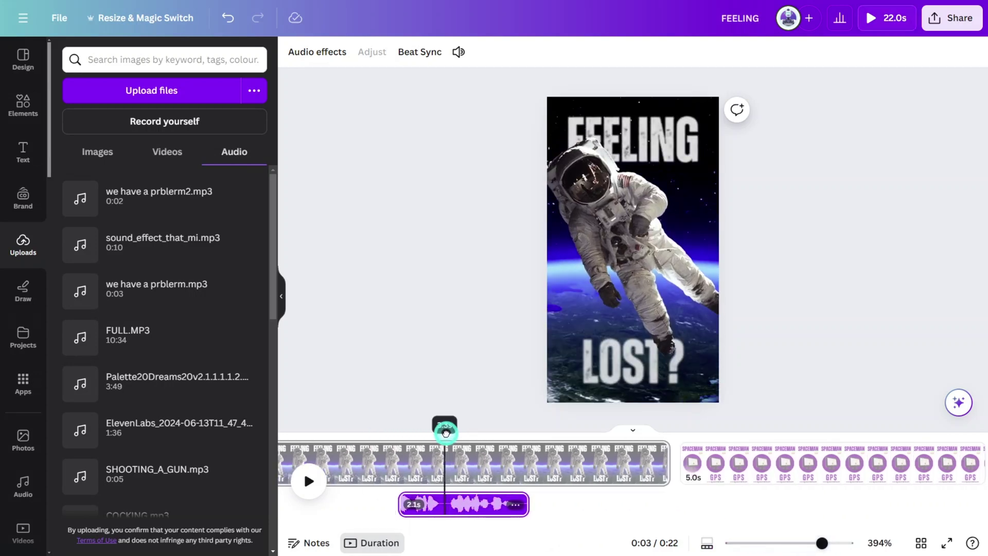
{"action": "left_click", "coordinate": [450, 514]}
{"action": "right_click", "coordinate": [448, 508]}
{"action": "left_click", "coordinate": [477, 492]}
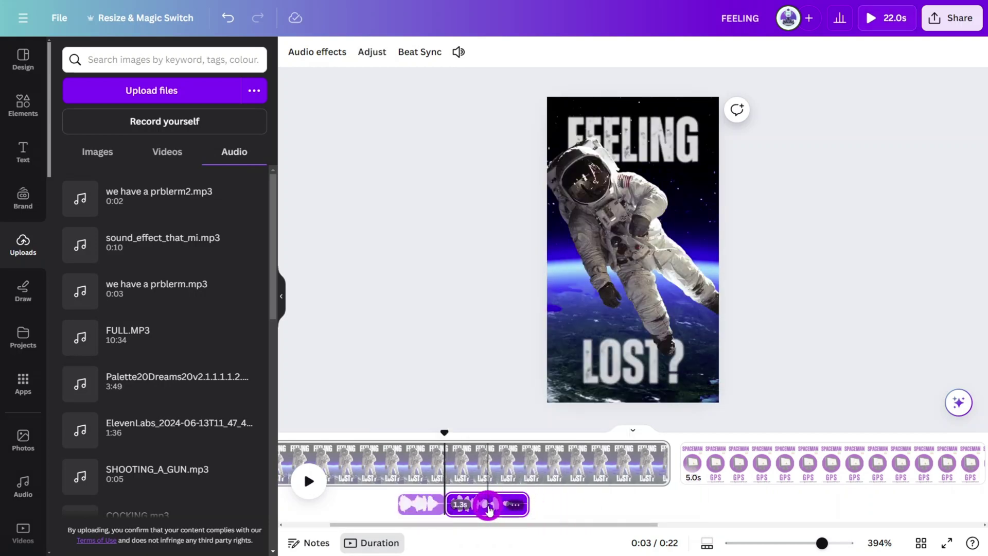
{"action": "left_click_drag", "start_coordinate": [489, 510], "coordinate": [536, 506]}
{"action": "left_click", "coordinate": [518, 509]}
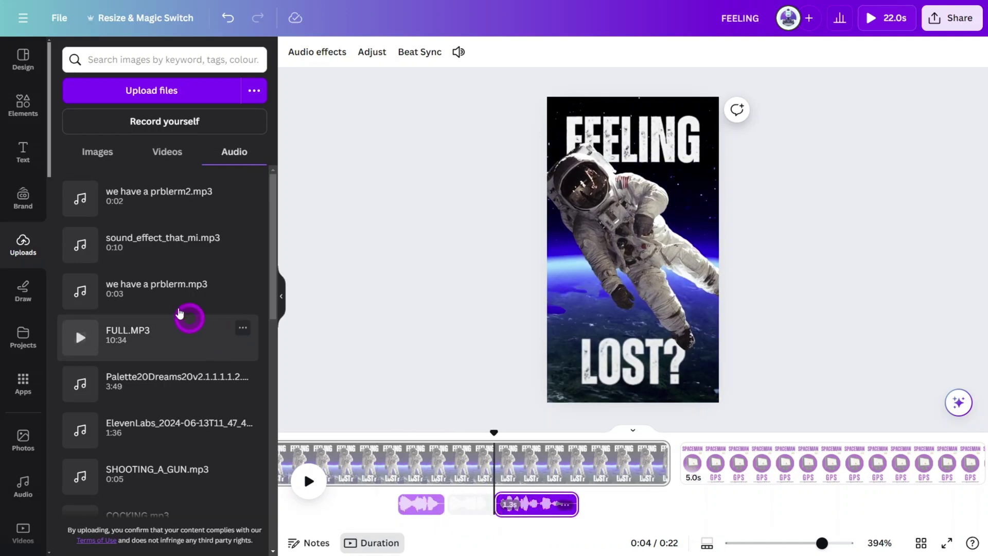
Add sound_effect_that_mi.mp3 and trim it to a one-second piece starting at 2 s
{"action": "left_click_drag", "start_coordinate": [147, 257], "coordinate": [330, 506]}
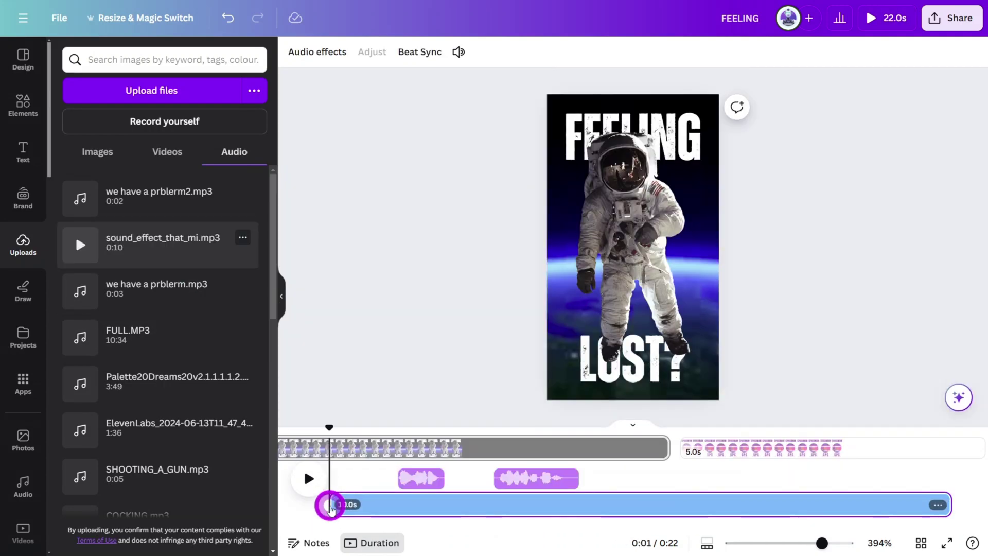
{"action": "left_click_drag", "start_coordinate": [330, 428], "coordinate": [330, 428]}
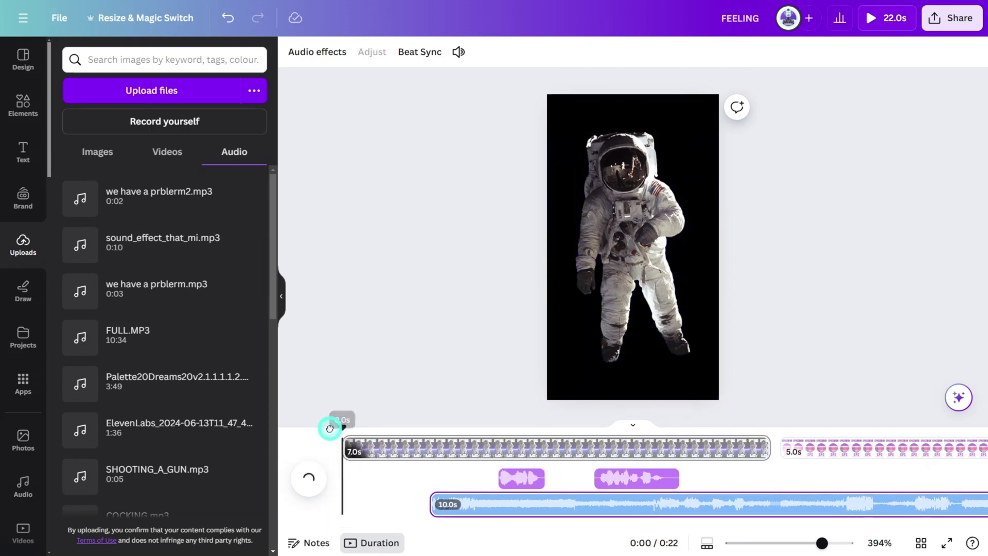
{"action": "left_click_drag", "start_coordinate": [467, 495], "coordinate": [369, 498]}
{"action": "key", "text": "space"}
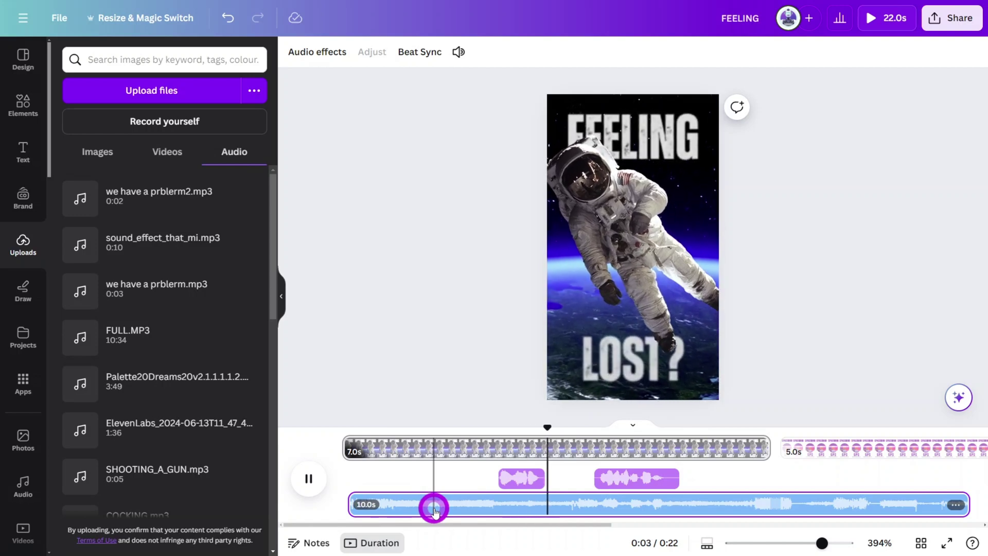
{"action": "key", "text": "space"}
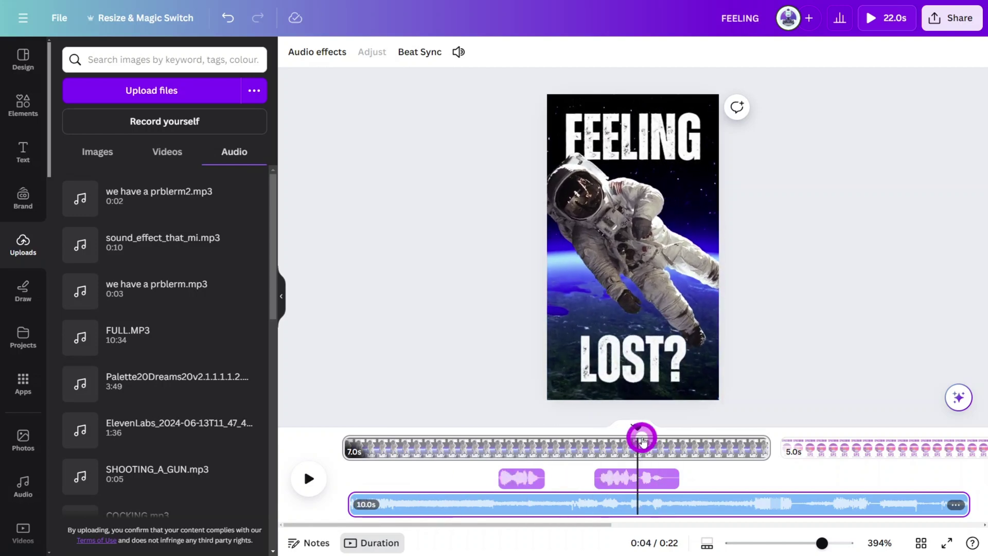
{"action": "left_click_drag", "start_coordinate": [642, 440], "coordinate": [497, 426]}
{"action": "left_click_drag", "start_coordinate": [351, 504], "coordinate": [497, 506]}
{"action": "left_click_drag", "start_coordinate": [964, 506], "coordinate": [508, 511]}
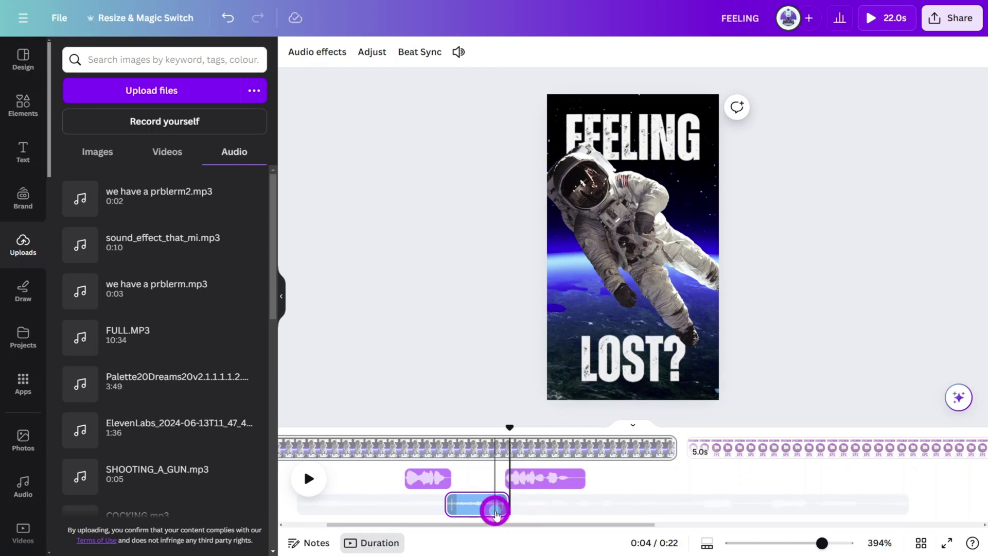
Duplicate the radio burst after the second voice piece and tuck the original before the voice
{"action": "right_click", "coordinate": [484, 507]}
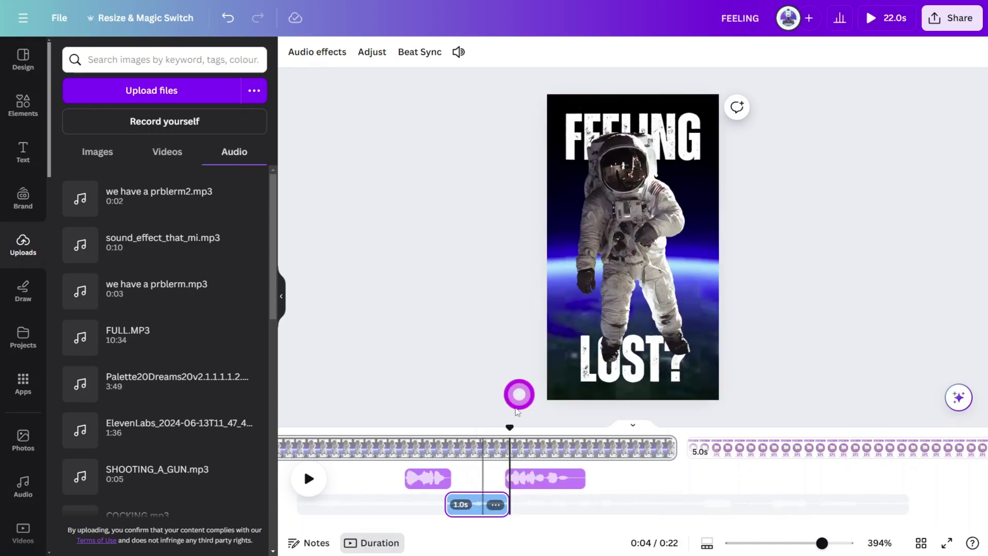
{"action": "left_click", "coordinate": [527, 318]}
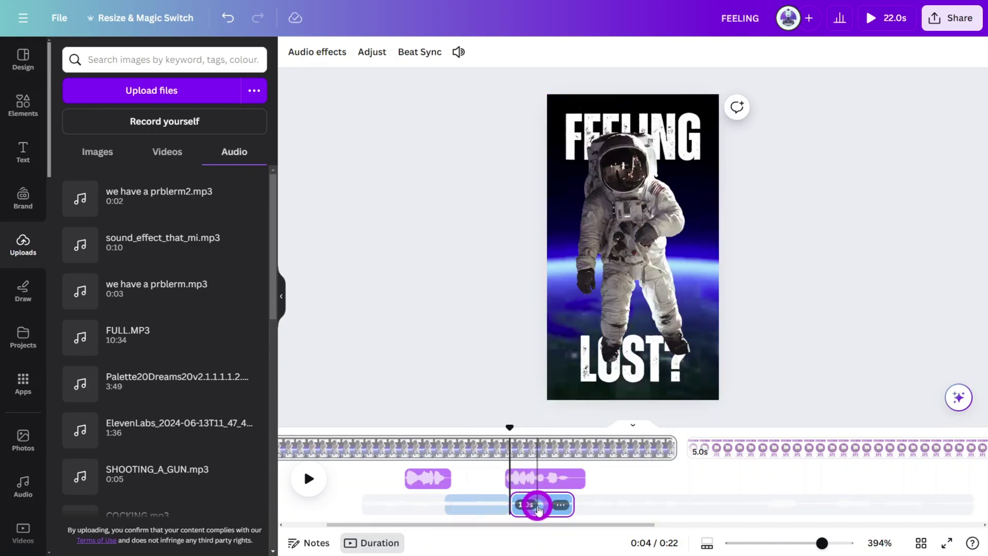
{"action": "left_click_drag", "start_coordinate": [537, 508], "coordinate": [612, 507]}
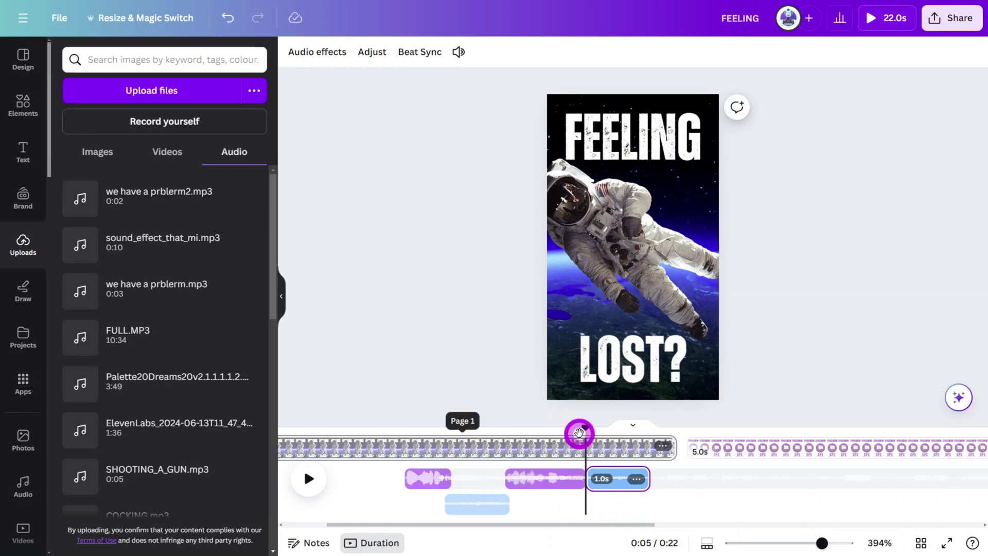
{"action": "left_click_drag", "start_coordinate": [585, 427], "coordinate": [396, 443]}
{"action": "left_click", "coordinate": [428, 486]}
{"action": "left_click_drag", "start_coordinate": [427, 486], "coordinate": [466, 479]}
Add the Button Beep 3 effect near 6.6s at the end of page 1 and play the scene
{"action": "left_click", "coordinate": [20, 485]}
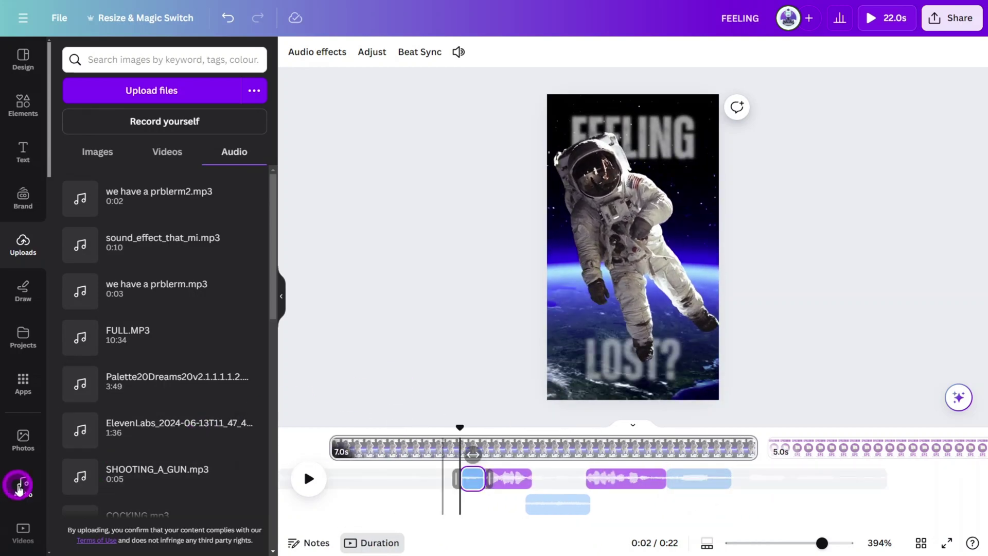
{"action": "left_click", "coordinate": [173, 56]}
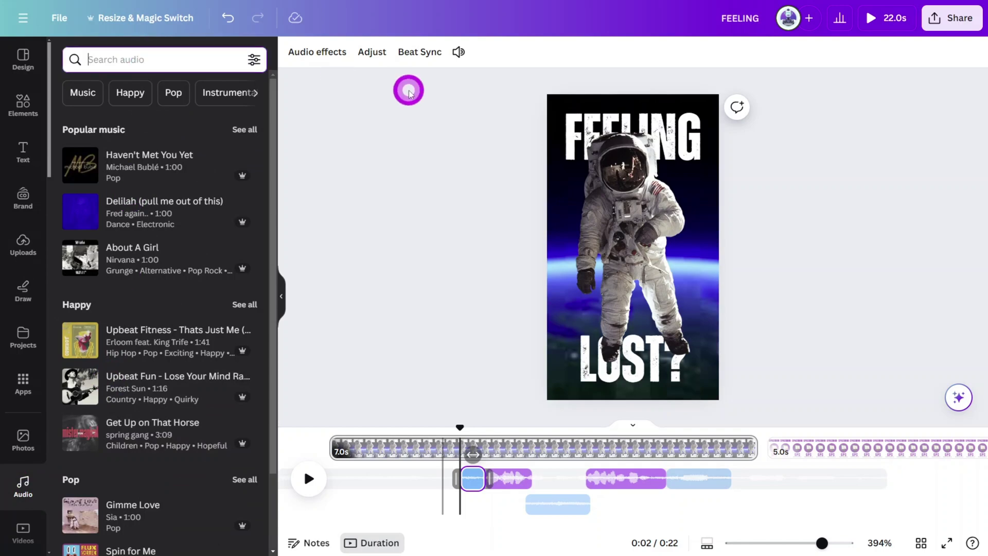
{"action": "type", "text": "BUTTON BEEP 3"}
{"action": "key", "text": "Return"}
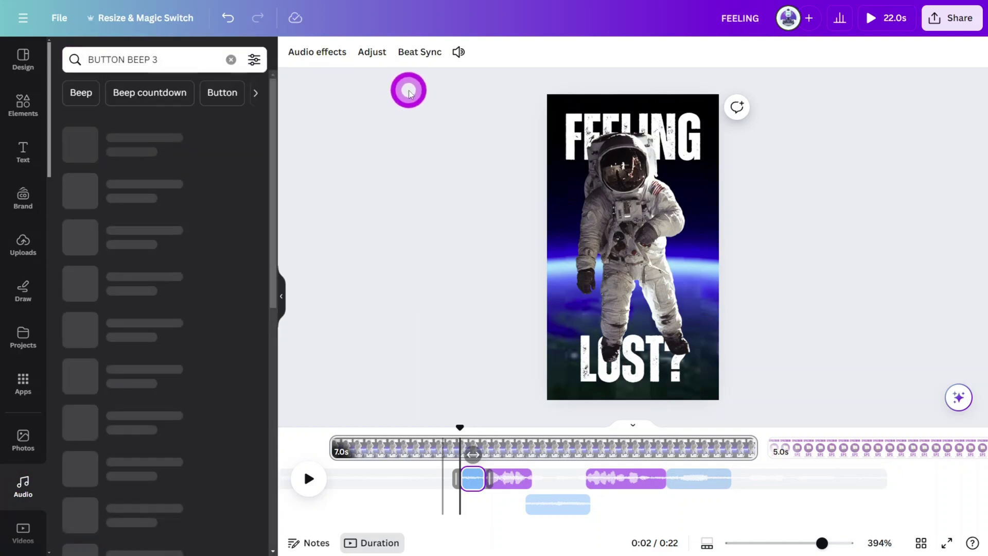
{"action": "left_click_drag", "start_coordinate": [133, 193], "coordinate": [454, 481]}
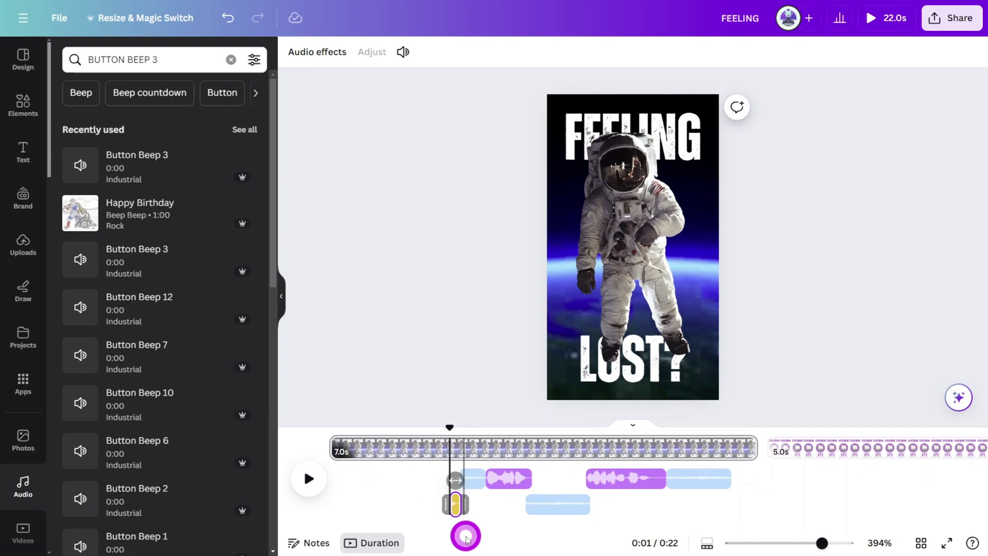
{"action": "left_click_drag", "start_coordinate": [465, 533], "coordinate": [736, 481]}
{"action": "left_click", "coordinate": [435, 430]}
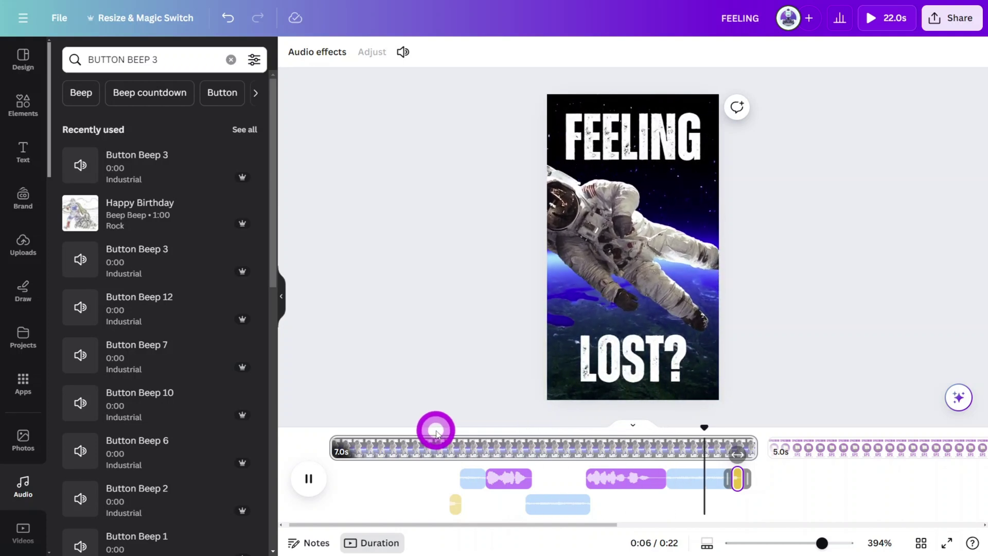
Filter audio to sound effects, search for Drone Space 6 and preview it
{"action": "left_click", "coordinate": [232, 60]}
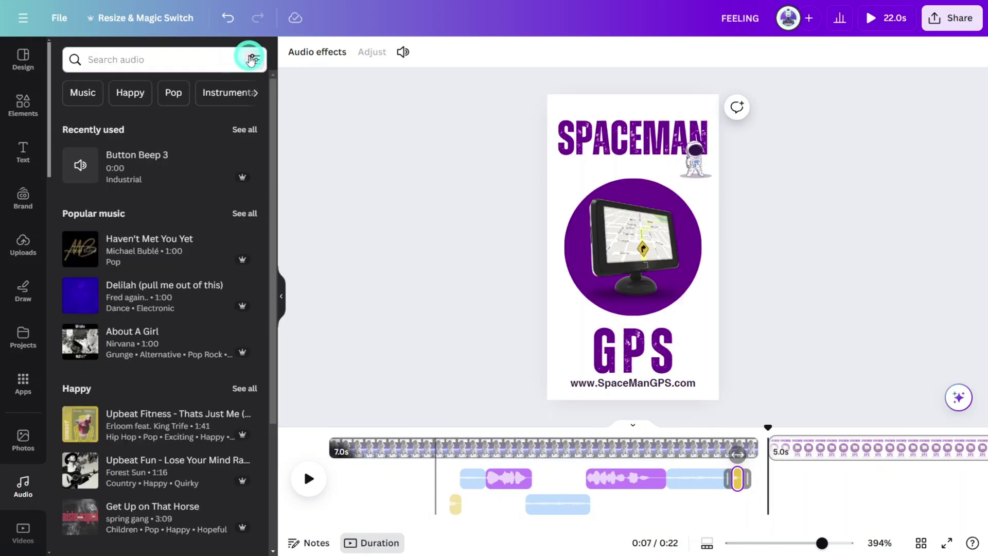
{"action": "left_click", "coordinate": [254, 60]}
{"action": "left_click", "coordinate": [108, 160]}
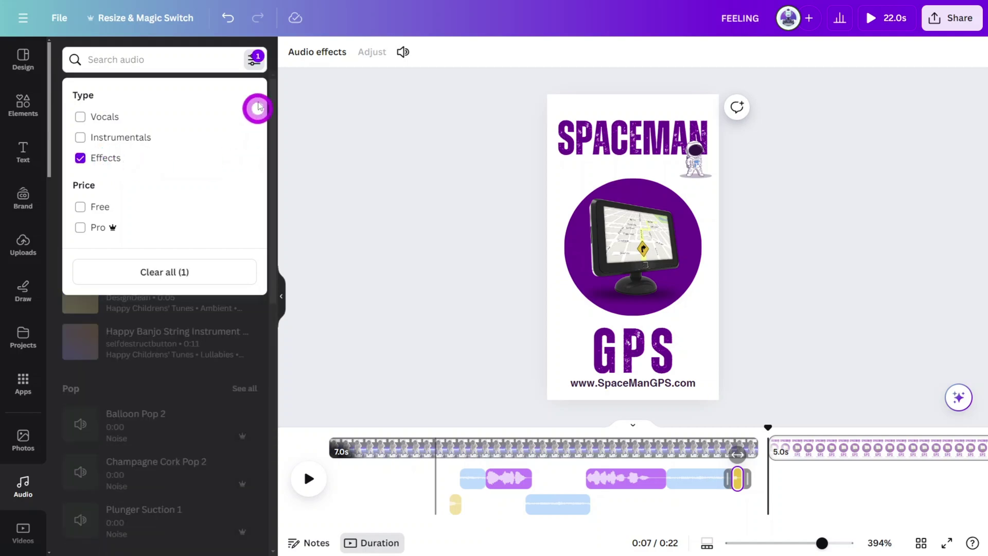
{"action": "left_click", "coordinate": [200, 61]}
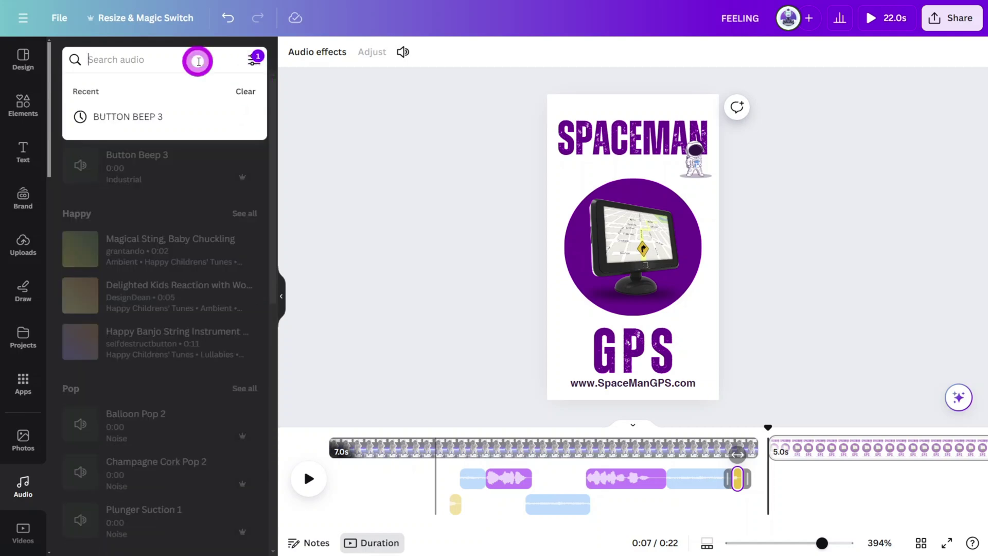
{"action": "type", "text": "DRONW"}
{"action": "type", "text": " SPACE 6"}
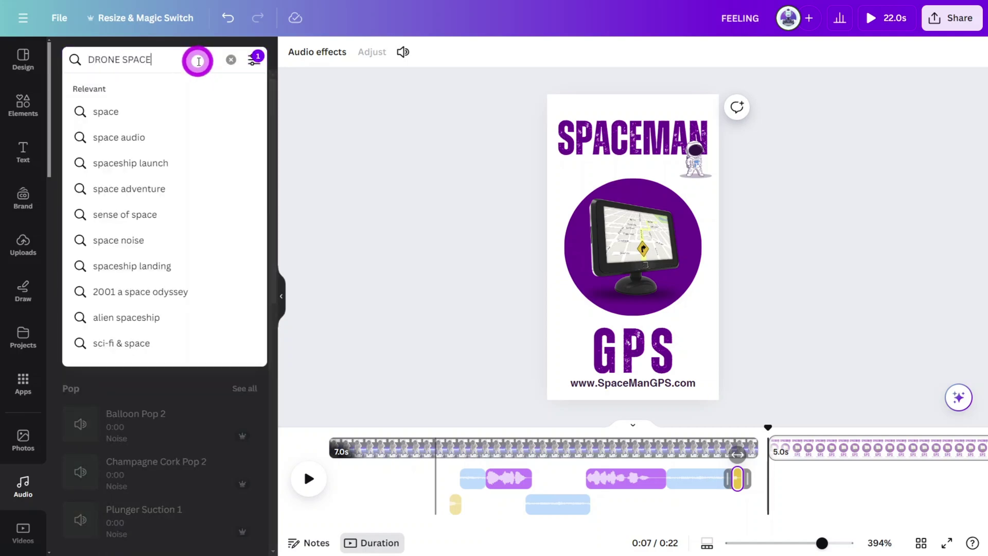
{"action": "key", "text": "Return"}
{"action": "left_click", "coordinate": [84, 146]}
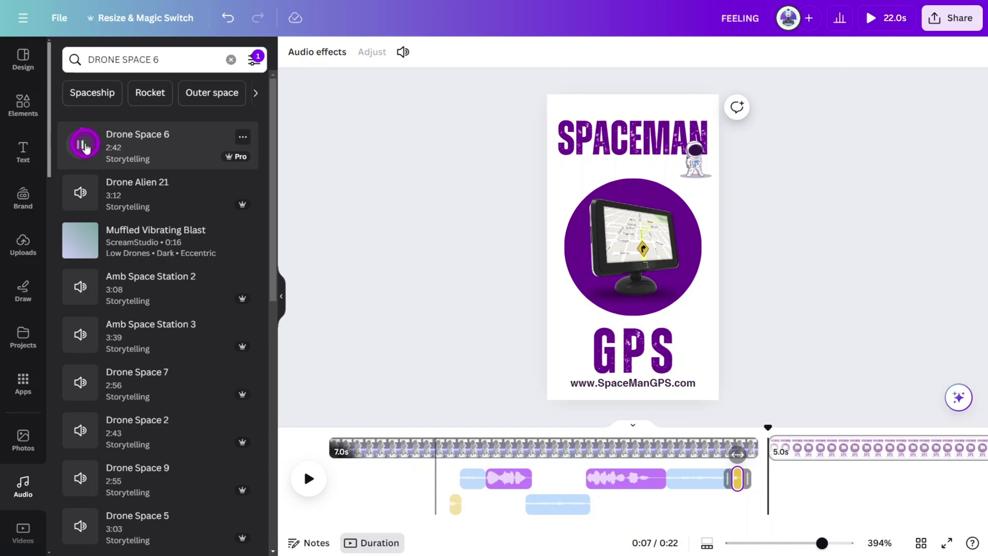
Add Drone Space 6 as a new track, split it at 7.0s and adjust its volume
{"action": "left_click_drag", "start_coordinate": [85, 146], "coordinate": [770, 437]}
{"action": "right_click", "coordinate": [769, 495]}
{"action": "left_click", "coordinate": [798, 477]}
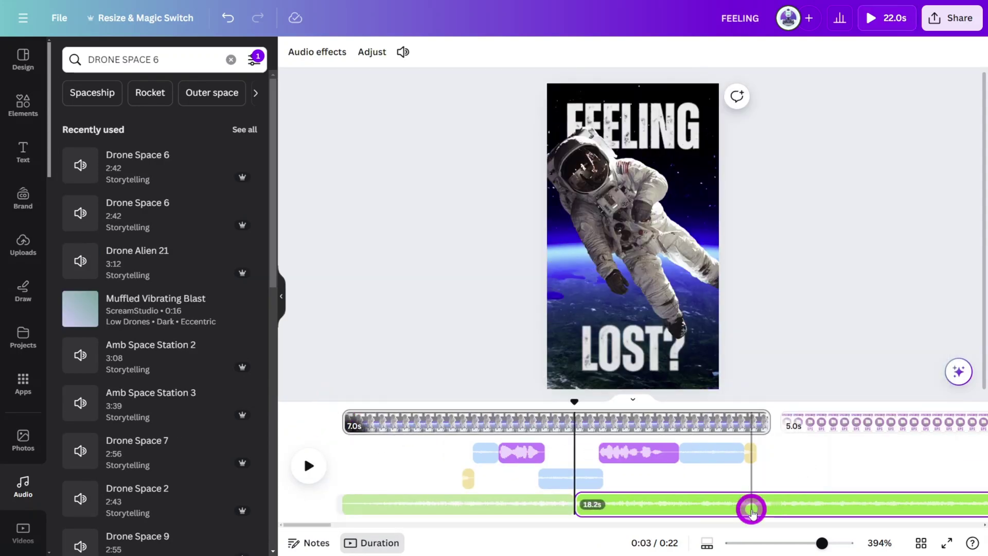
{"action": "left_click", "coordinate": [690, 483]}
{"action": "right_click", "coordinate": [775, 493]}
{"action": "left_click", "coordinate": [798, 483]}
{"action": "left_click", "coordinate": [735, 502]}
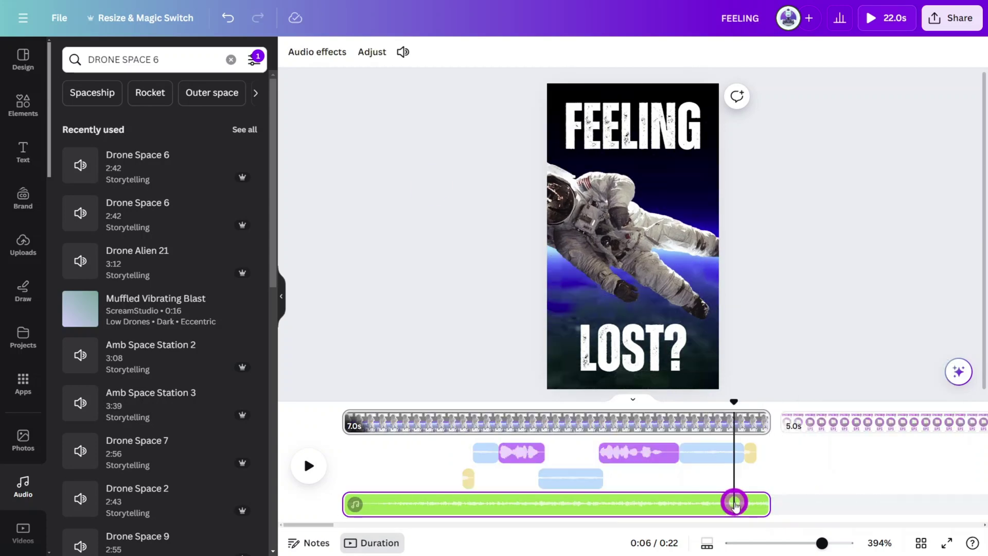
{"action": "left_click", "coordinate": [403, 52]}
{"action": "left_click", "coordinate": [451, 127]}
Add the Space Satellite clip, split it at 6 seconds and delete the rest, then play
{"action": "left_click", "coordinate": [176, 64]}
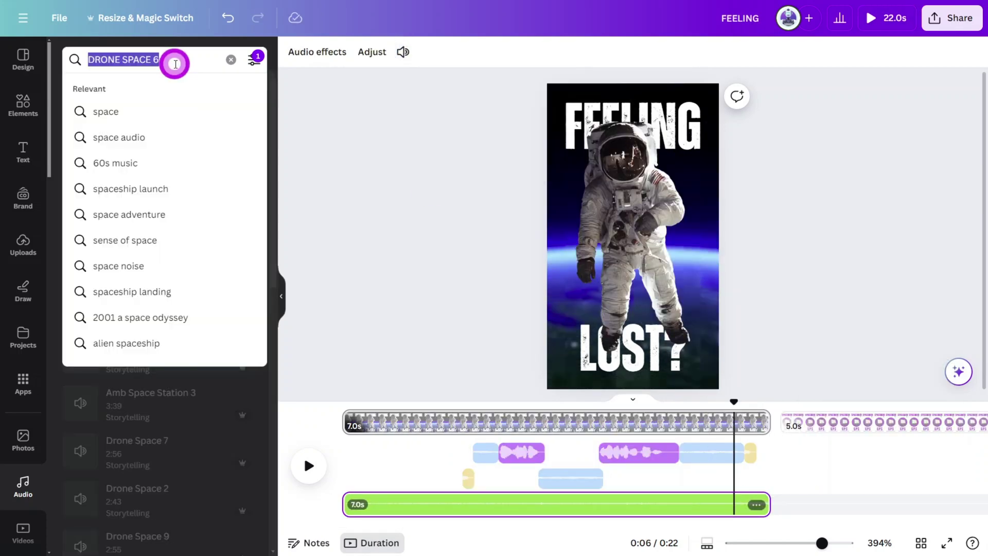
{"action": "type", "text": "SPACE SAT"}
{"action": "type", "text": "E"}
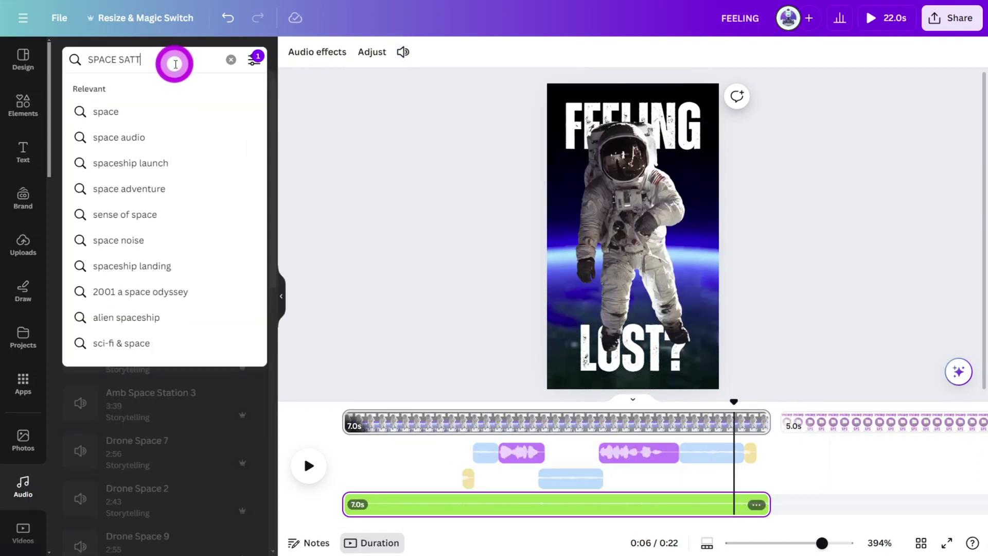
{"action": "type", "text": "LLITES"}
{"action": "key", "text": "Return"}
{"action": "left_click_drag", "start_coordinate": [144, 164], "coordinate": [583, 446]}
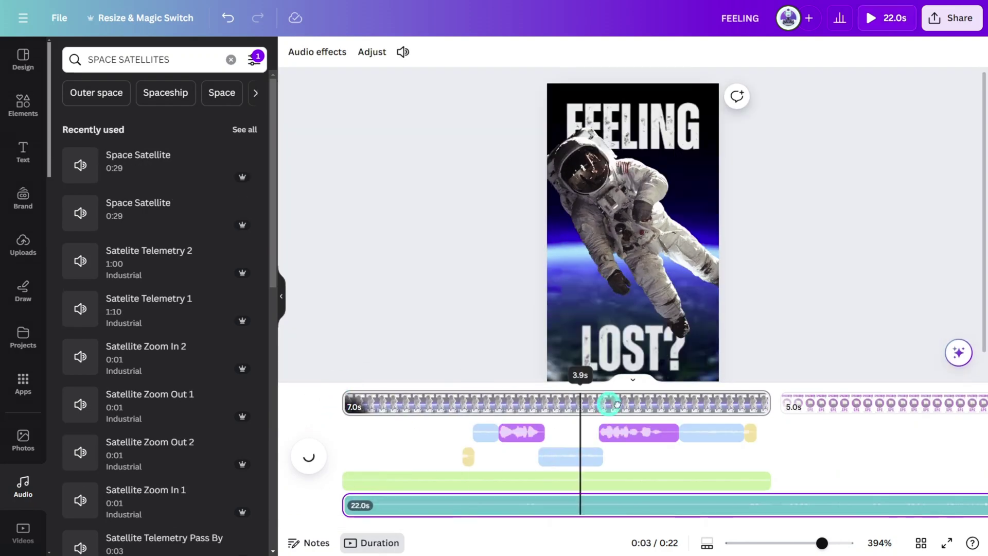
{"action": "left_click", "coordinate": [765, 402]}
{"action": "key", "text": "s"}
{"action": "left_click", "coordinate": [795, 508]}
{"action": "key", "text": "Delete"}
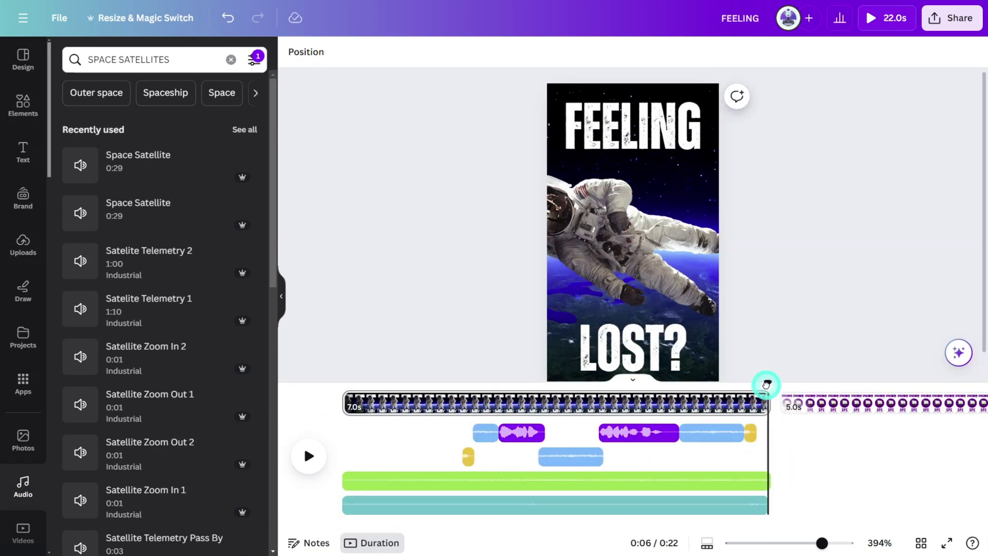
{"action": "left_click", "coordinate": [309, 456]}
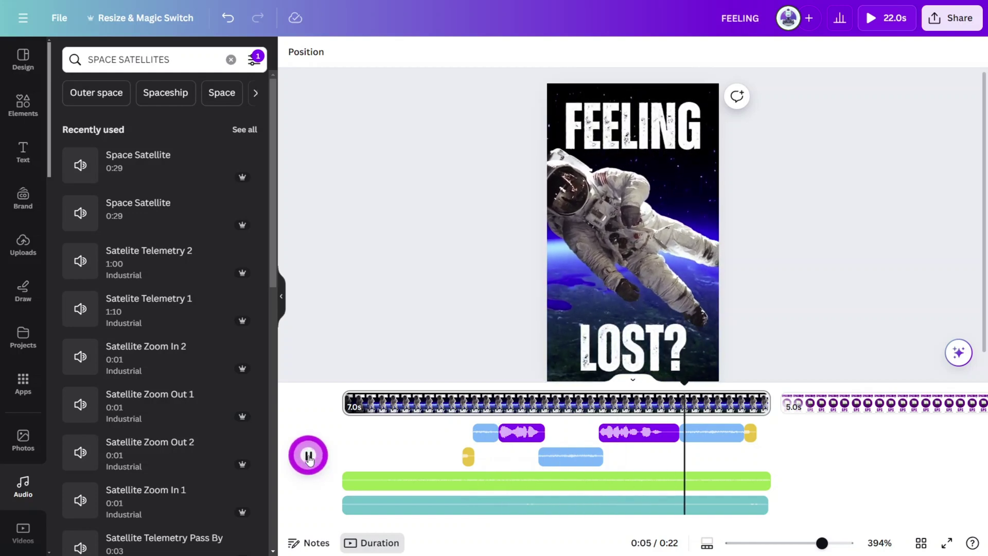
{"action": "left_click", "coordinate": [309, 456]}
Add the 7.5s Explosive Boom effect at 0:00 and play back the intro
{"action": "triple_click", "coordinate": [154, 59]}
{"action": "type", "text": "EXPLOSIVE BOOM"}
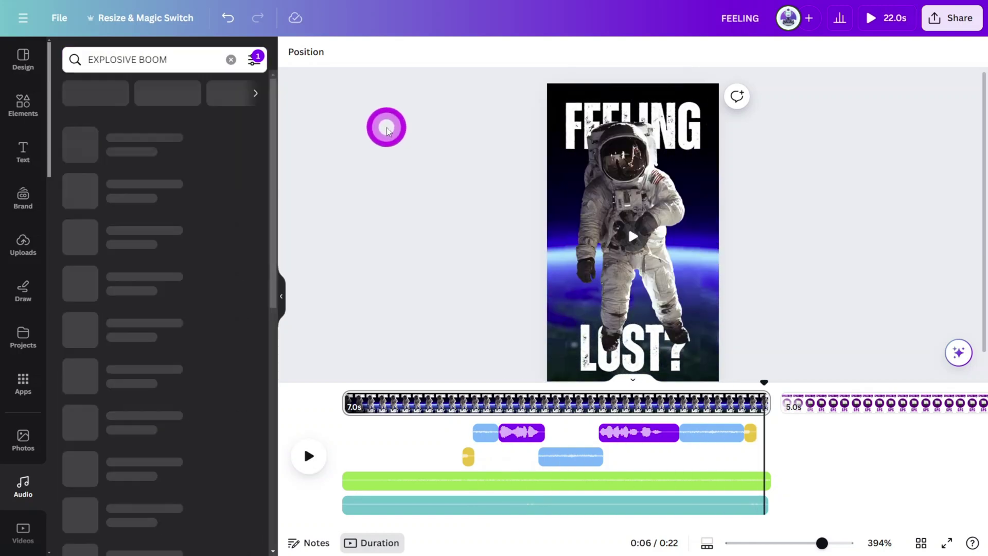
{"action": "left_click_drag", "start_coordinate": [129, 147], "coordinate": [386, 509]}
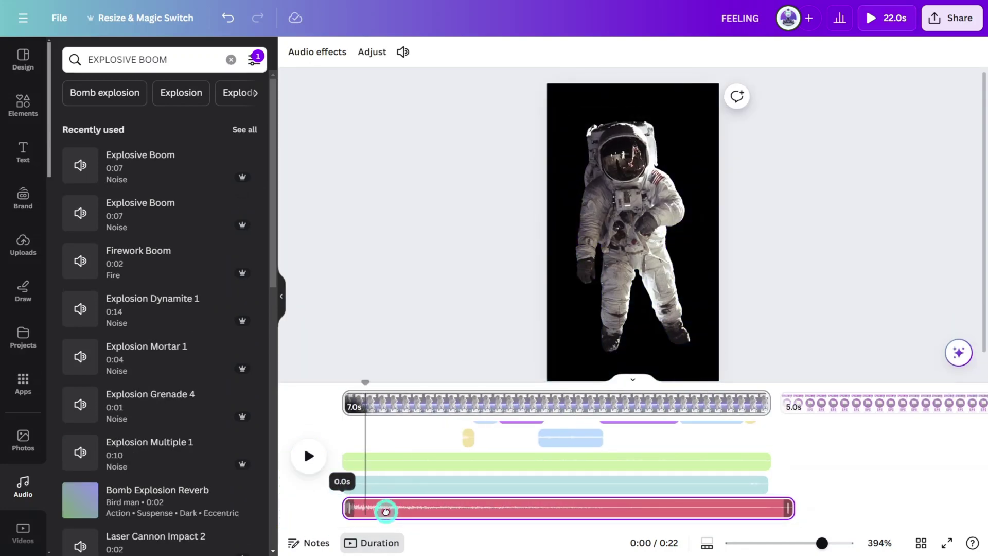
{"action": "left_click", "coordinate": [312, 474]}
{"action": "left_click", "coordinate": [311, 474]}
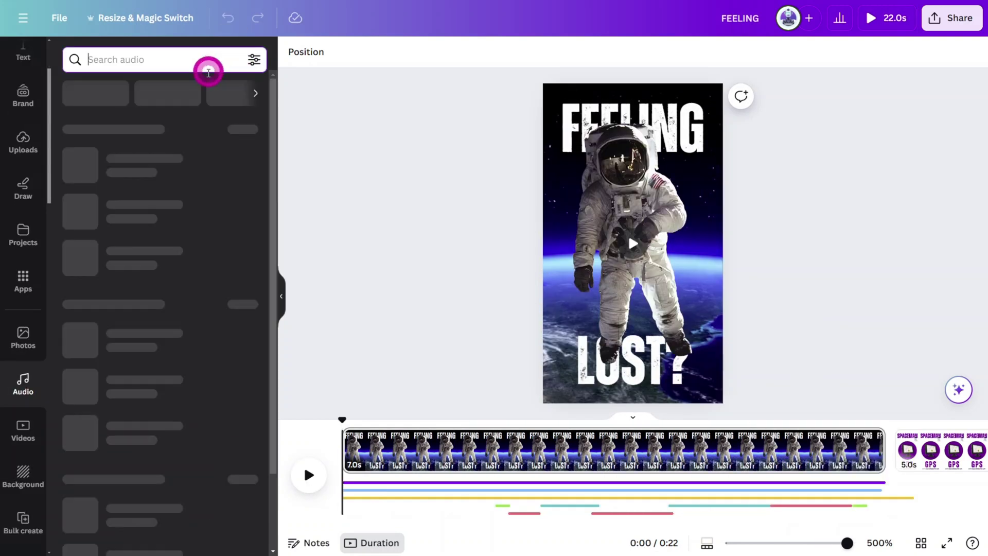
Add the 'Desert Takes the Weak' music as a track across the whole 22-second video
{"action": "left_click", "coordinate": [186, 64]}
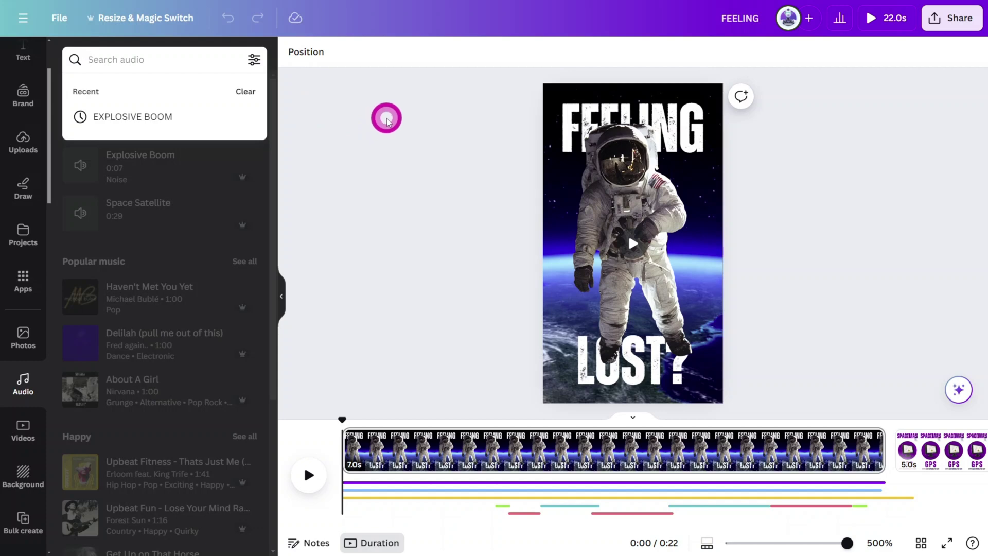
{"action": "type", "text": "DESERT TAKES THE W"}
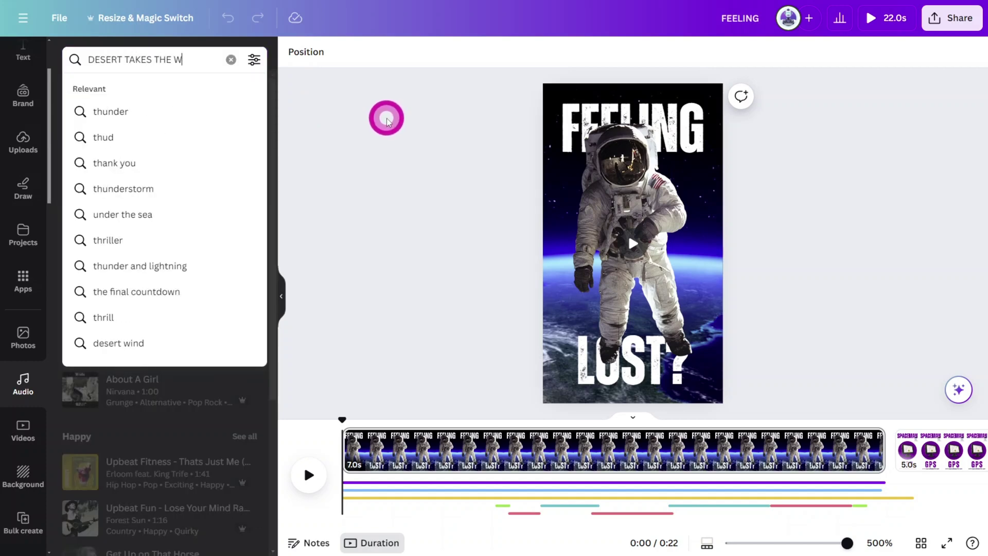
{"action": "type", "text": "EAK"}
{"action": "key", "text": "Return"}
{"action": "left_click_drag", "start_coordinate": [92, 145], "coordinate": [346, 505]}
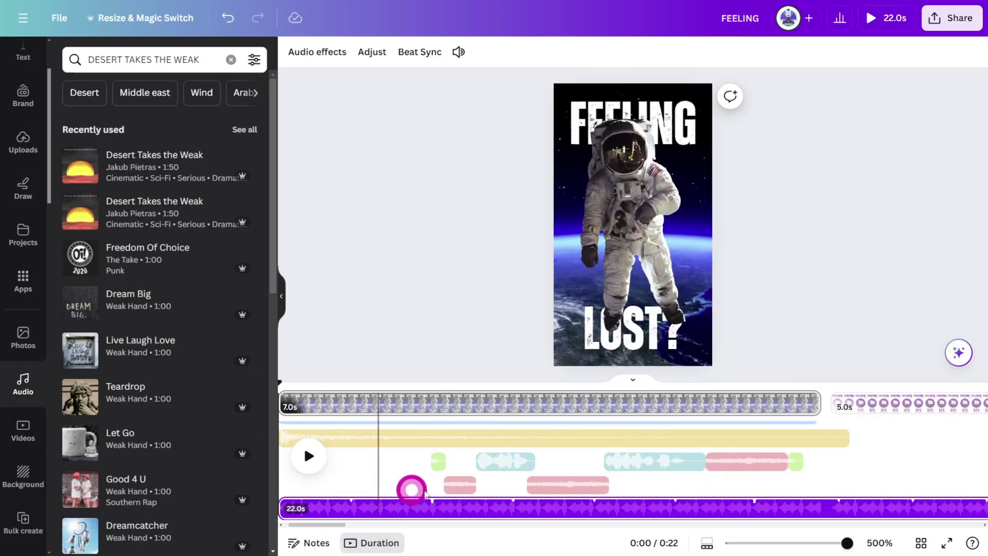
{"action": "scroll", "coordinate": [474, 413], "scroll_direction": "right", "scroll_amount": 5}
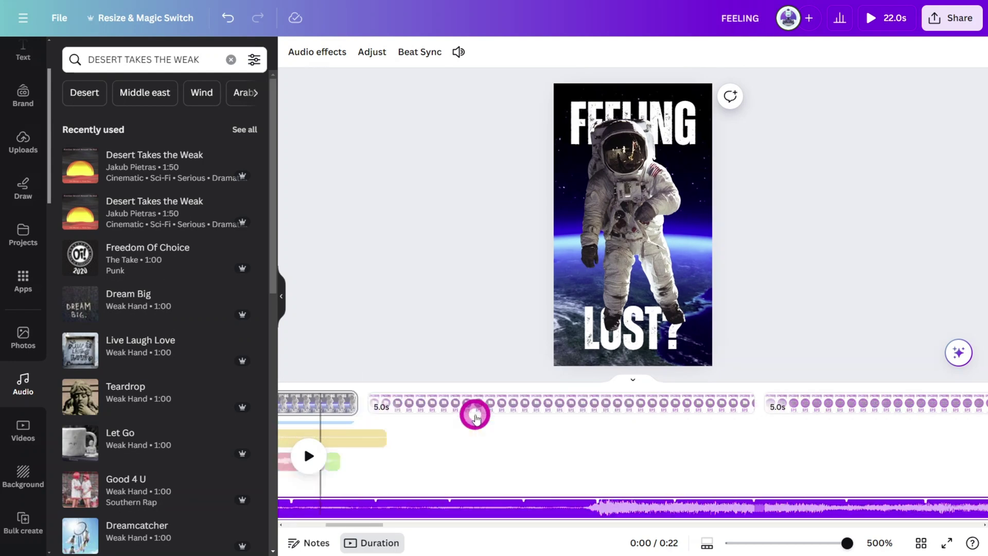
Append a new black final page and set its timing to 1:00
{"action": "left_click", "coordinate": [712, 409]}
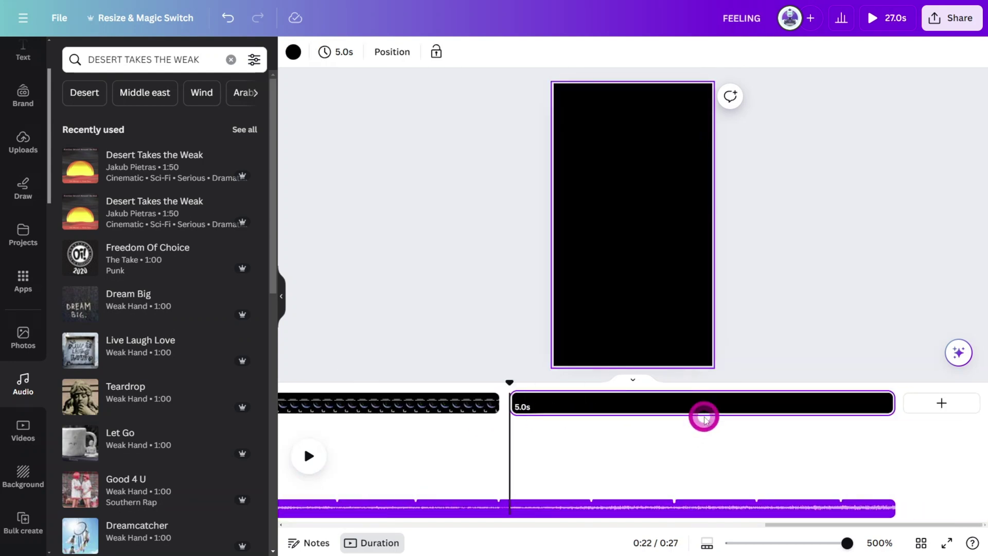
{"action": "left_click", "coordinate": [335, 51]}
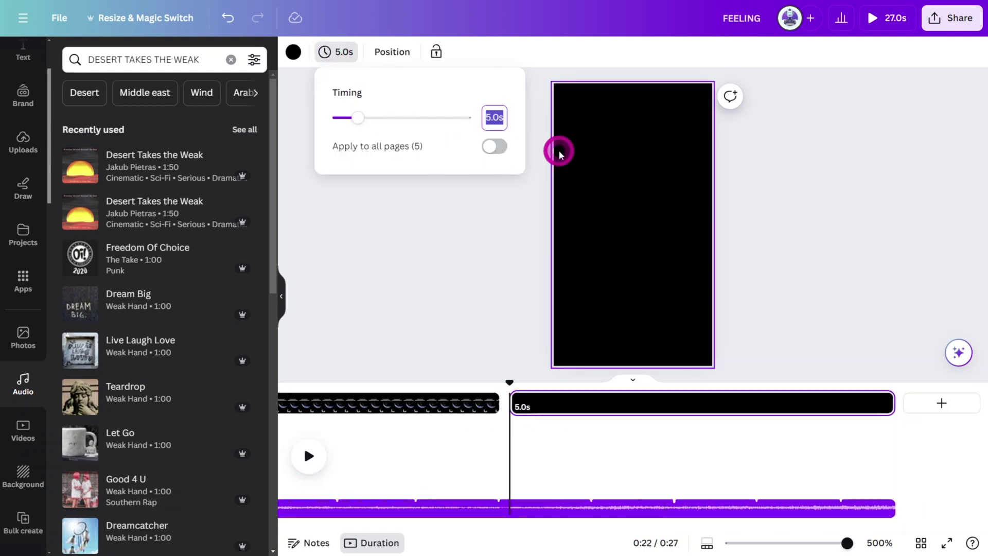
{"action": "key", "text": "Return"}
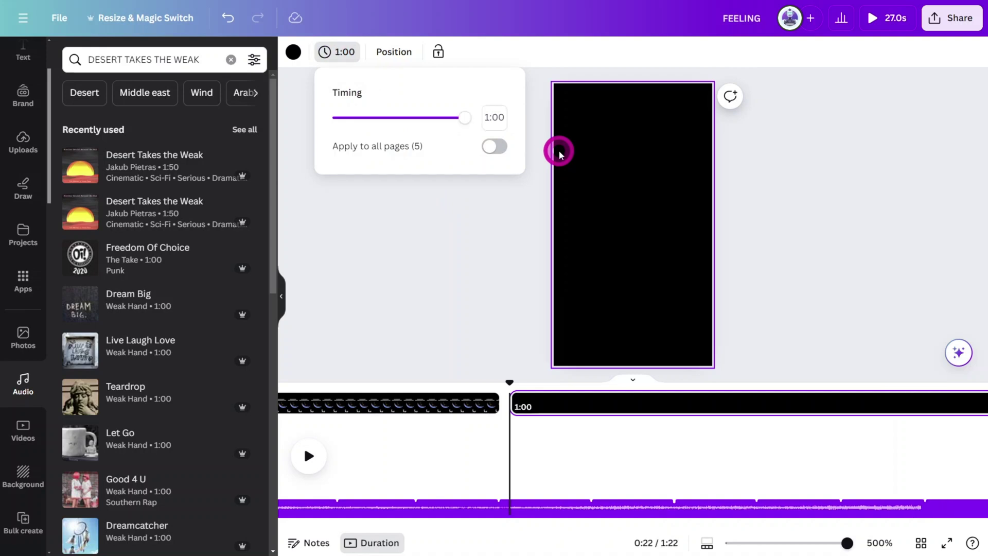
{"action": "left_click_drag", "start_coordinate": [522, 385], "coordinate": [866, 468]}
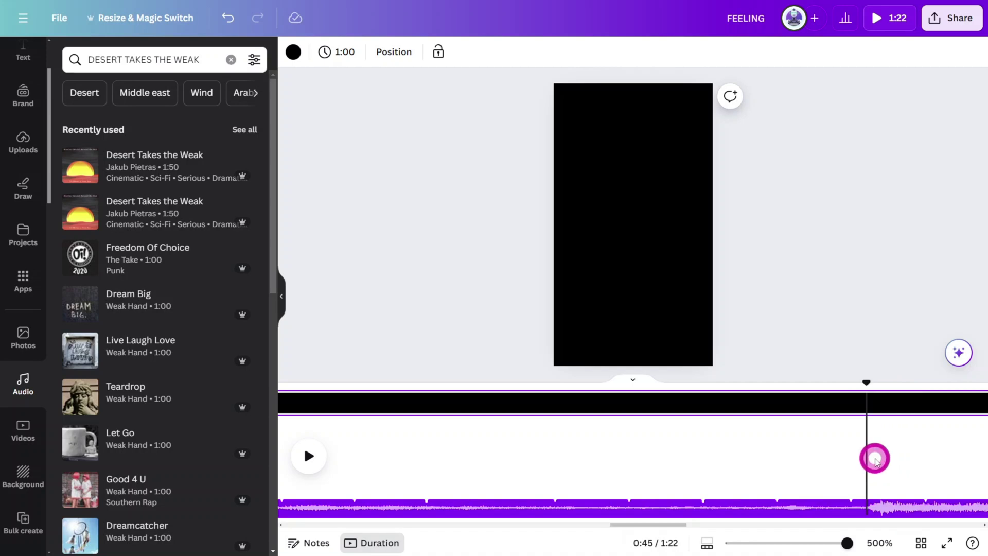
Split the Desert Takes the Weak music at 0:45 and trim the clip to 7.0s
{"action": "key", "text": "space"}
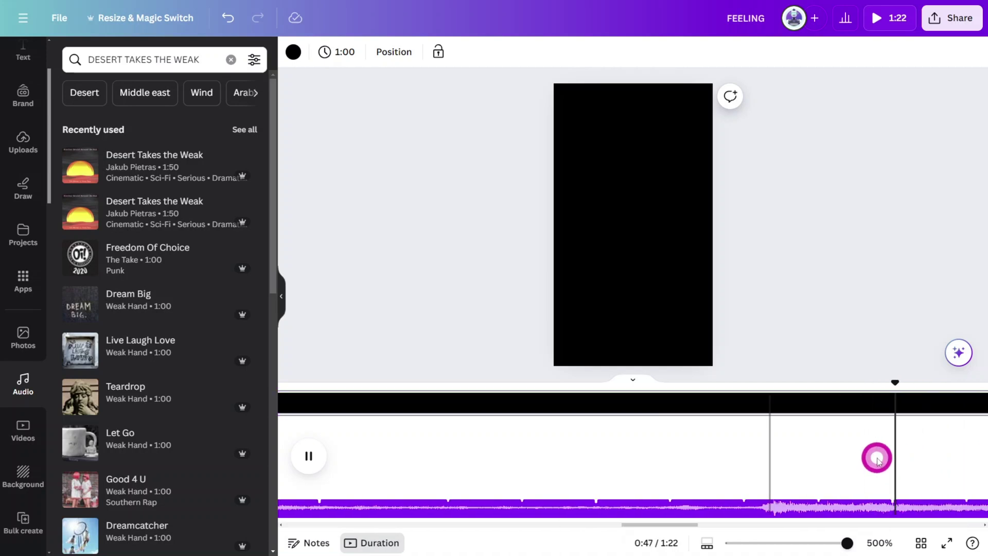
{"action": "key", "text": "space"}
{"action": "right_click", "coordinate": [553, 500]}
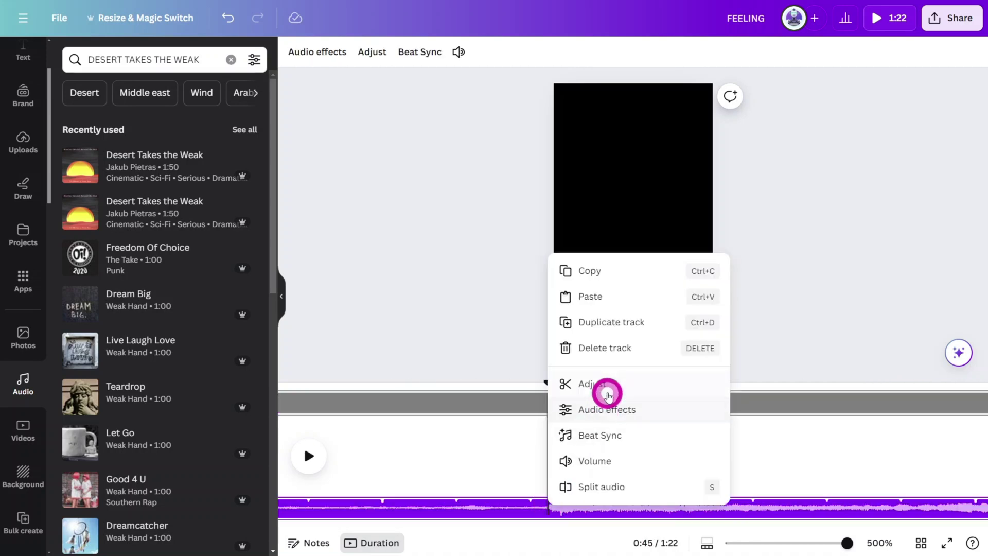
{"action": "left_click", "coordinate": [592, 486]}
{"action": "left_click", "coordinate": [499, 508]}
{"action": "left_click", "coordinate": [788, 513]}
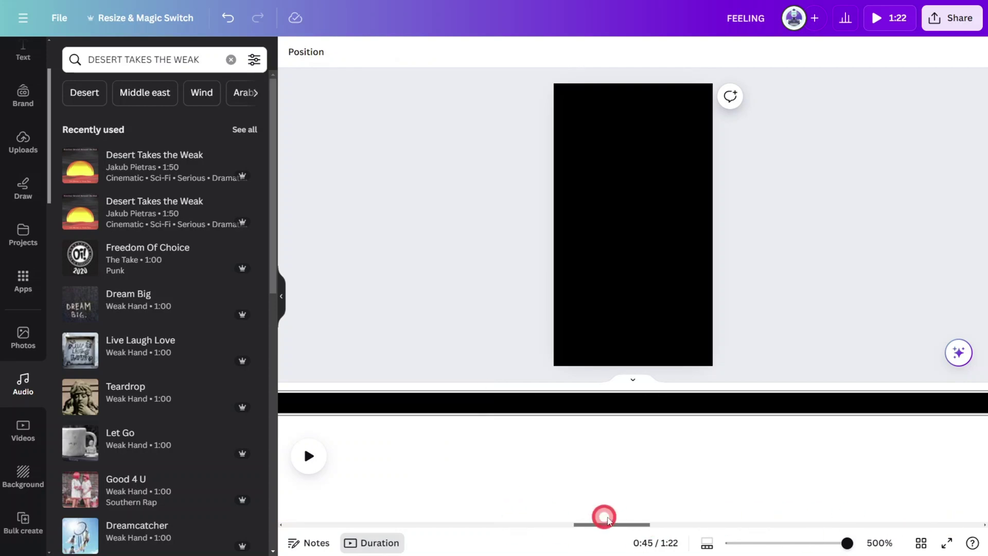
{"action": "left_click", "coordinate": [791, 544]}
{"action": "left_click_drag", "start_coordinate": [791, 544], "coordinate": [743, 544]}
{"action": "left_click_drag", "start_coordinate": [730, 450], "coordinate": [407, 437]}
Search for the Stegosaurus track and add it to the timeline
{"action": "left_click", "coordinate": [384, 135]}
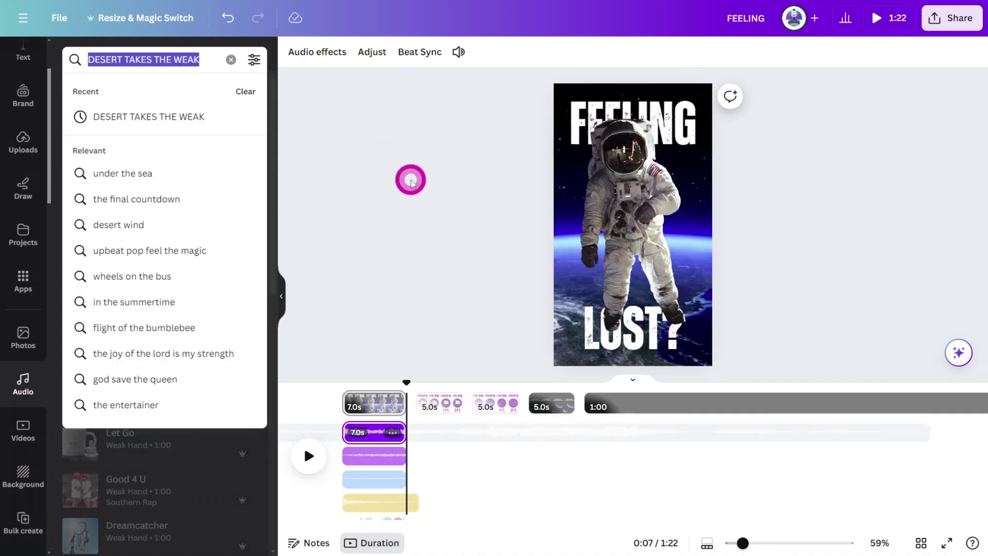
{"action": "type", "text": "STEGOSAU"}
{"action": "left_click", "coordinate": [119, 112]}
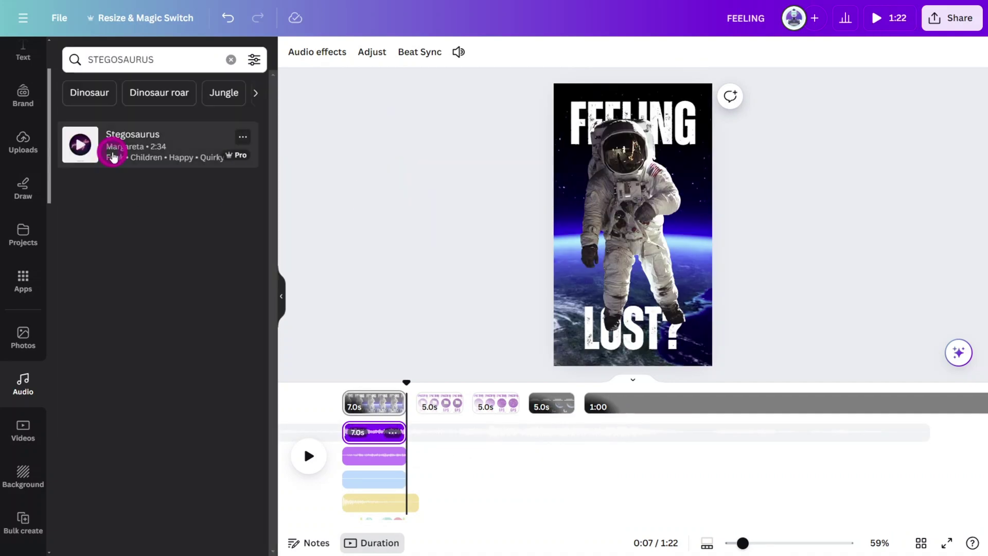
{"action": "left_click_drag", "start_coordinate": [166, 176], "coordinate": [346, 505]}
{"action": "left_click_drag", "start_coordinate": [743, 543], "coordinate": [847, 543]}
{"action": "left_click", "coordinate": [729, 509]}
{"action": "left_click_drag", "start_coordinate": [642, 512], "coordinate": [789, 510]}
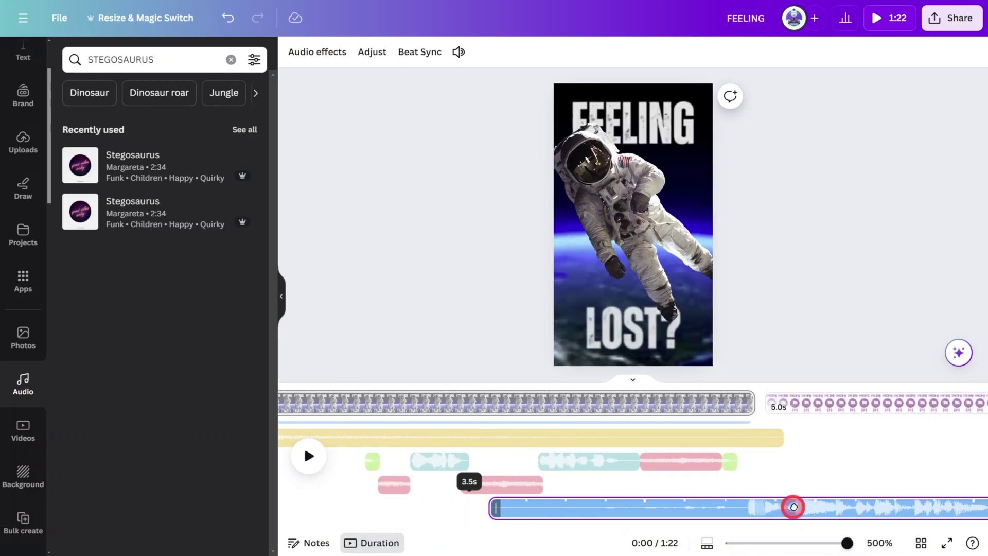
Line the Stegosaurus music's start up with page two and preview the page change
{"action": "mouse_move", "coordinate": [768, 382]}
{"action": "left_mouse_down"}
{"action": "mouse_move", "coordinate": [711, 401]}
{"action": "mouse_move", "coordinate": [792, 384]}
{"action": "mouse_move", "coordinate": [772, 390]}
{"action": "left_mouse_up"}
{"action": "left_click_drag", "start_coordinate": [555, 510], "coordinate": [797, 452]}
{"action": "left_click_drag", "start_coordinate": [852, 439], "coordinate": [737, 403]}
{"action": "key", "text": "space"}
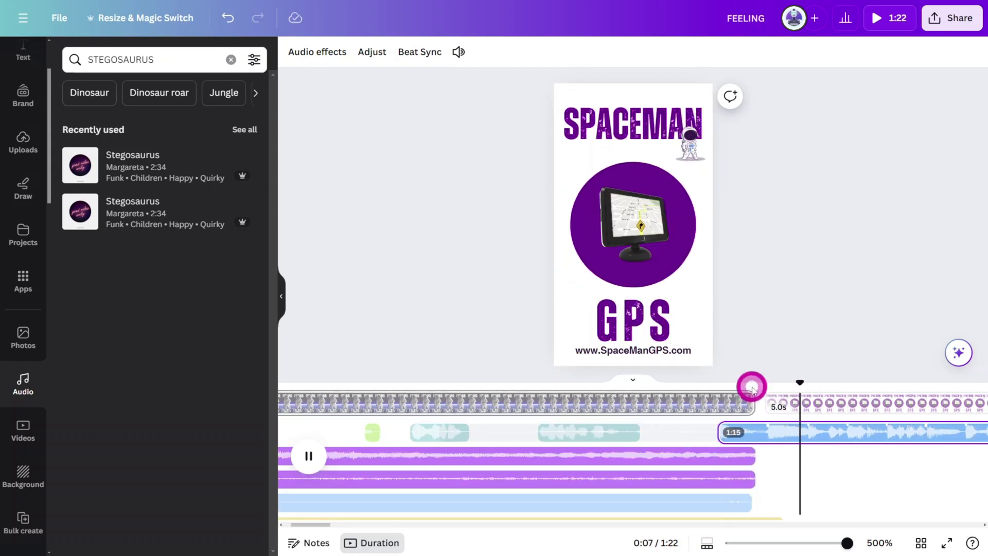
{"action": "key", "text": "space"}
{"action": "left_click_drag", "start_coordinate": [813, 383], "coordinate": [701, 380]}
{"action": "key", "text": "space"}
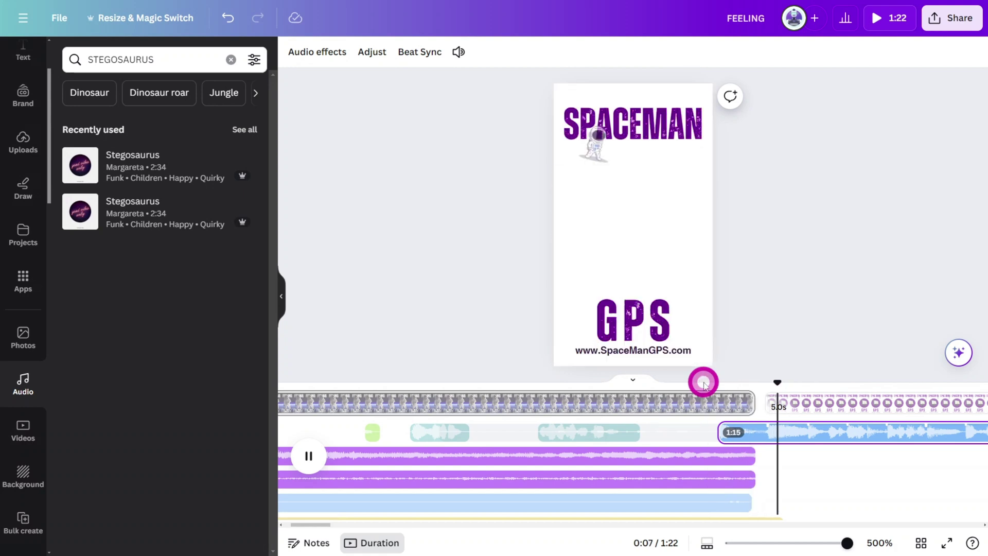
{"action": "key", "text": "space"}
Trim the purple, blue and yellow intro clips to end with page one, then replay
{"action": "left_click_drag", "start_coordinate": [753, 454], "coordinate": [733, 423]}
{"action": "left_click_drag", "start_coordinate": [754, 478], "coordinate": [720, 503]}
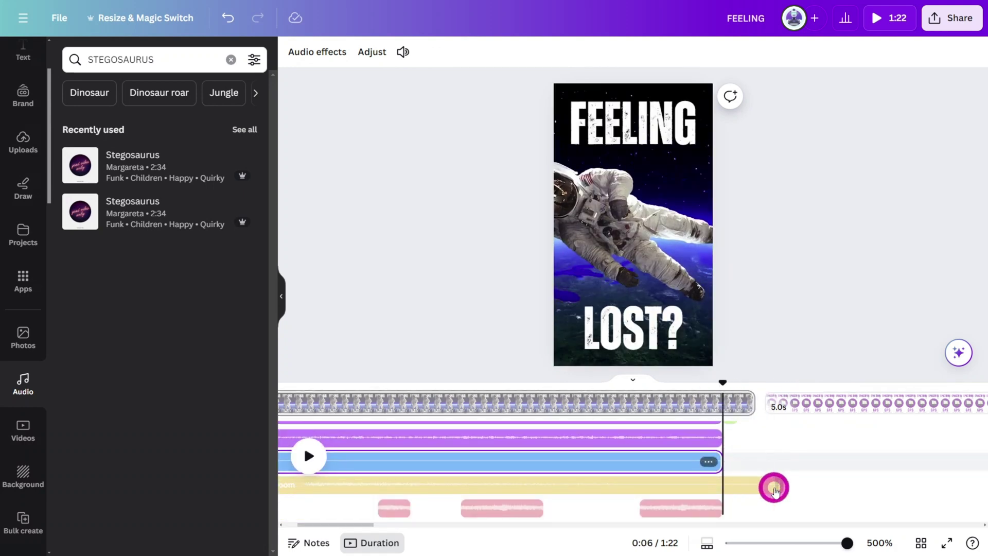
{"action": "left_click_drag", "start_coordinate": [774, 486], "coordinate": [730, 488]}
{"action": "left_click", "coordinate": [723, 381]}
{"action": "left_click_drag", "start_coordinate": [723, 382], "coordinate": [644, 388]}
{"action": "key", "text": "space"}
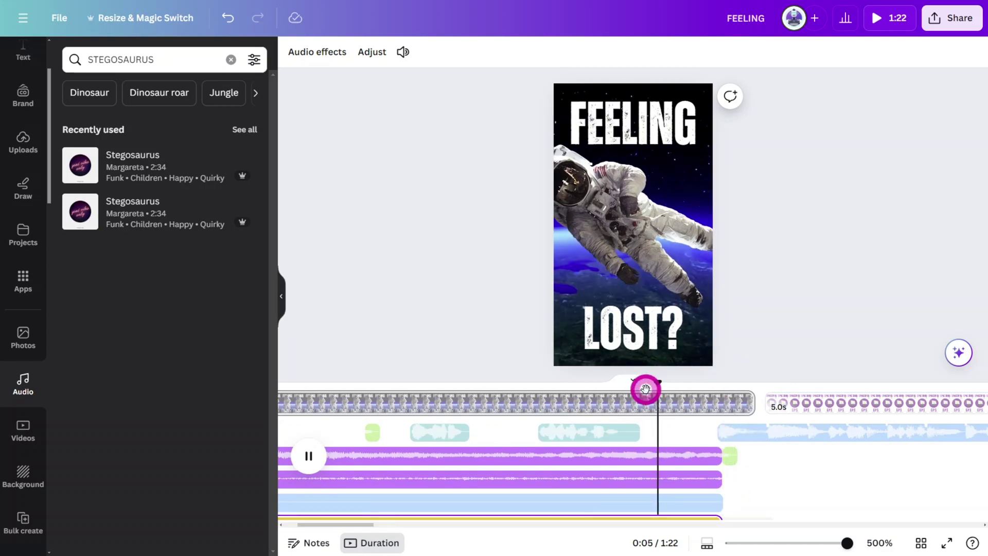
Trim the SPACEMAN GPS page from 5.0s to 2.1s, shortening the ad to 1:19
{"action": "left_click", "coordinate": [671, 479]}
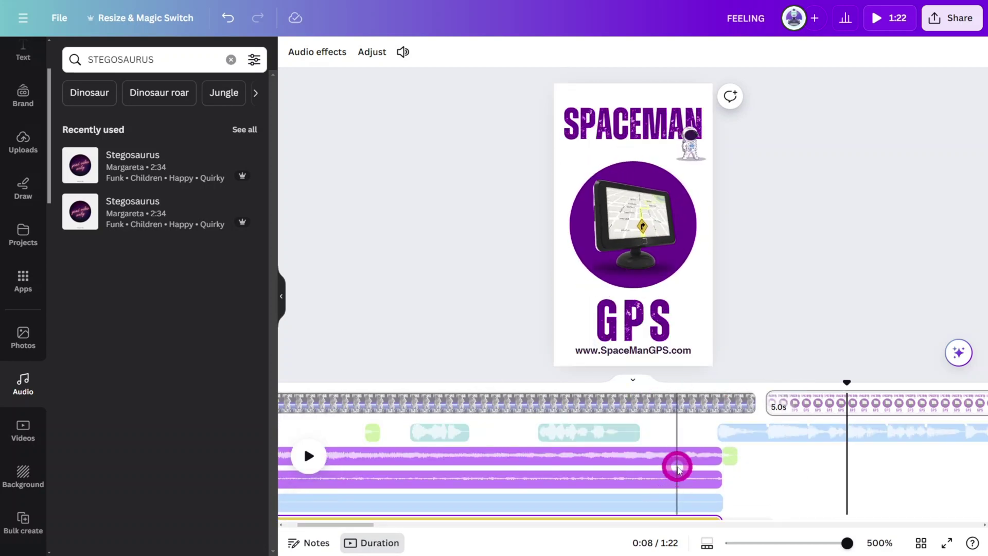
{"action": "scroll", "coordinate": [677, 467], "scroll_direction": "right", "scroll_amount": 5}
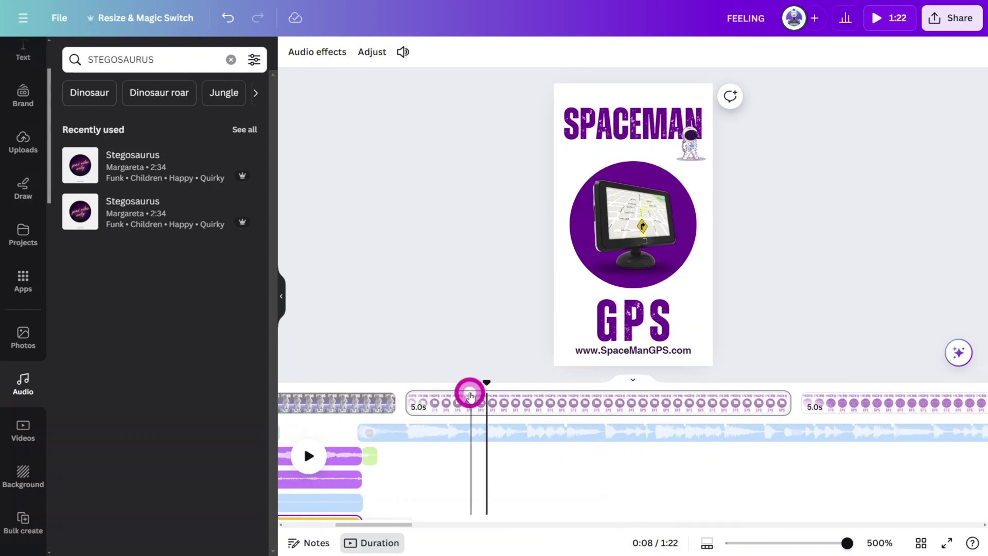
{"action": "left_click_drag", "start_coordinate": [485, 380], "coordinate": [406, 383]}
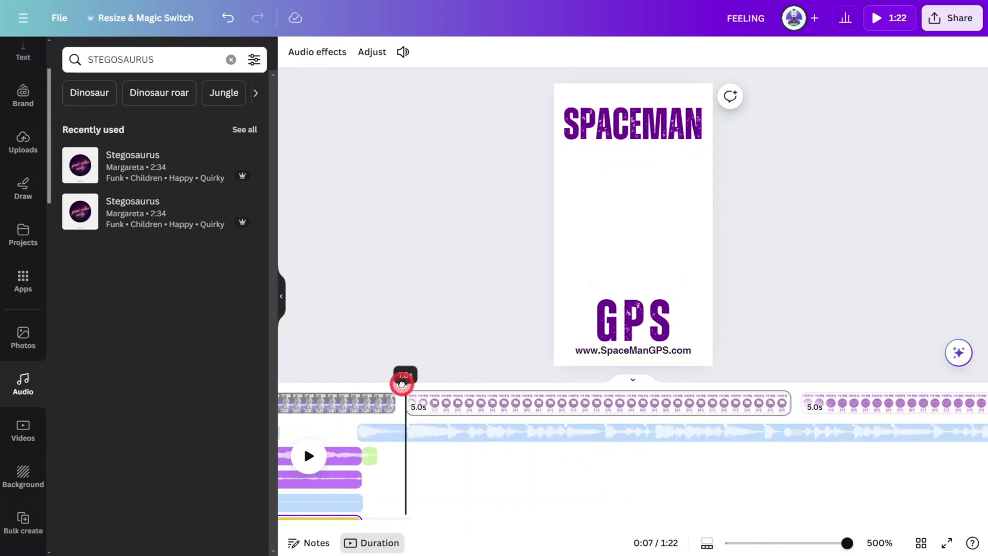
{"action": "key", "text": "space"}
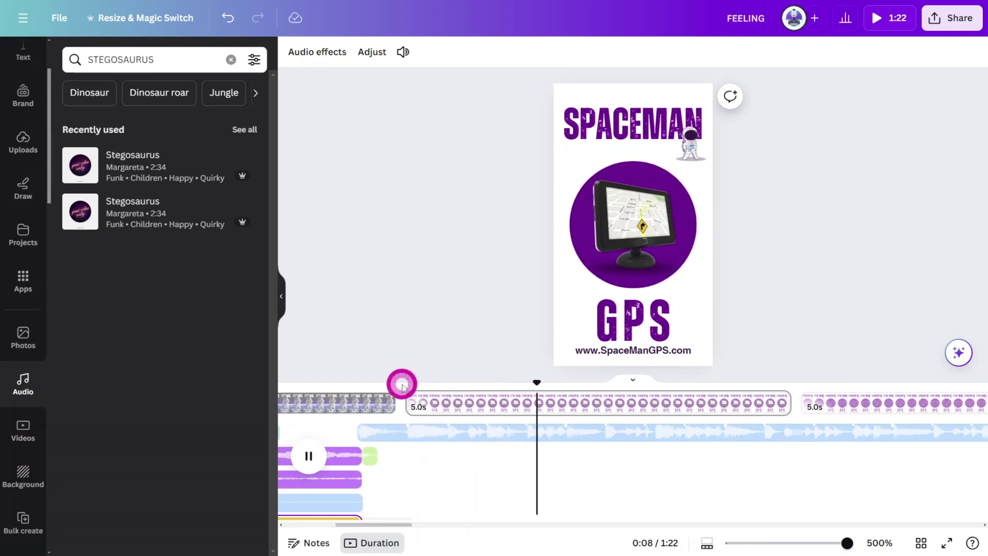
{"action": "left_click", "coordinate": [733, 440]}
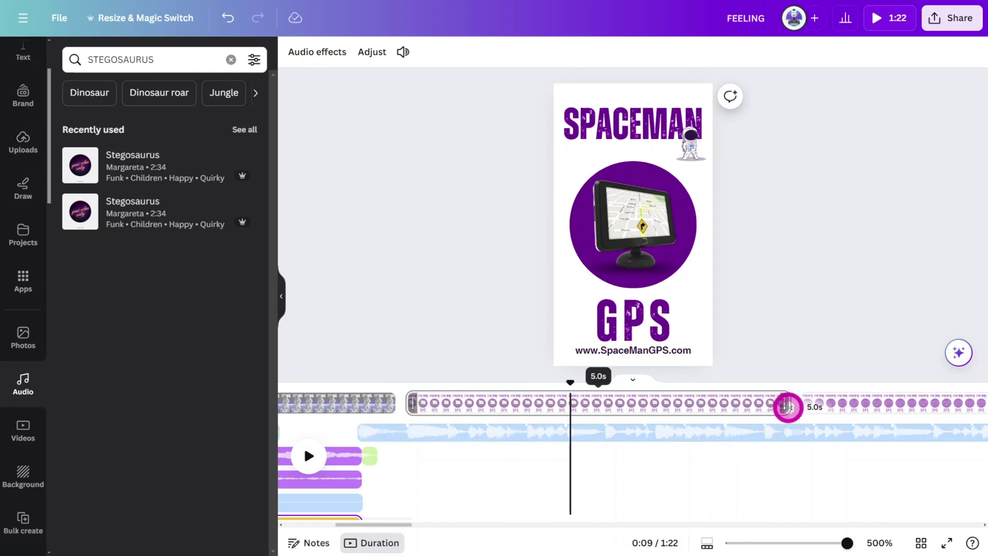
{"action": "left_click_drag", "start_coordinate": [787, 407], "coordinate": [402, 381]}
{"action": "key", "text": "space"}
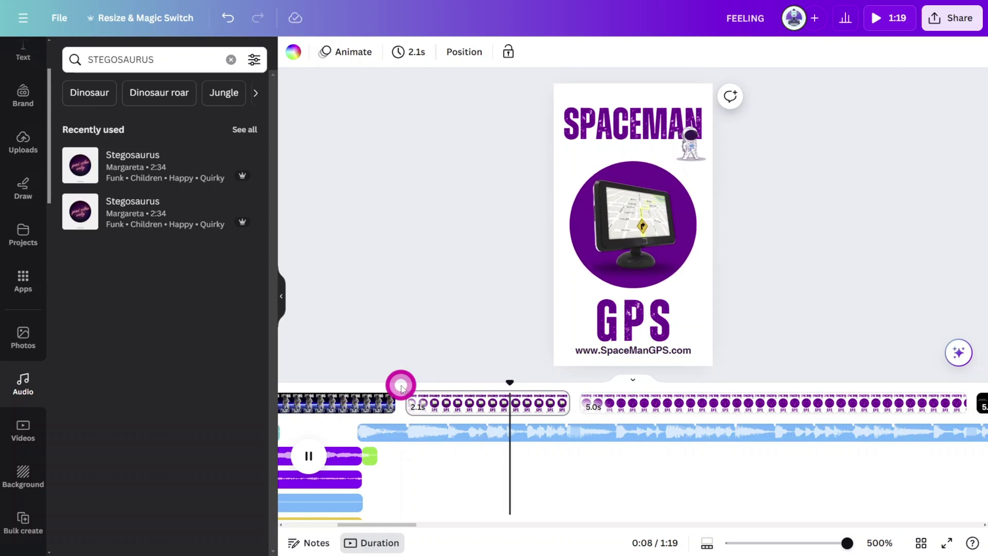
Set the 'Because Even Astronauts Need Directions...' page duration to 4 seconds
{"action": "left_click", "coordinate": [640, 404]}
{"action": "left_click", "coordinate": [410, 52]}
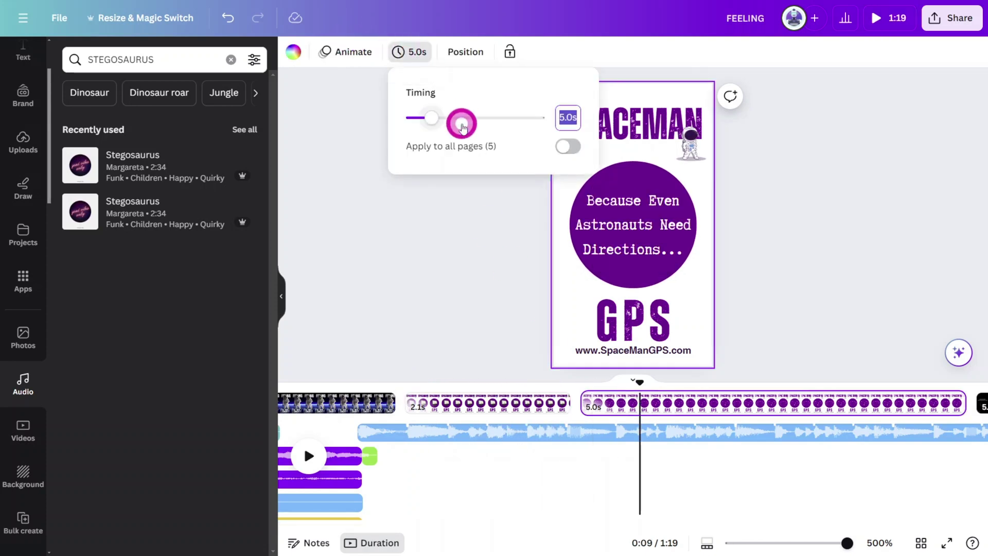
{"action": "left_click_drag", "start_coordinate": [463, 124], "coordinate": [464, 122]}
Add a keyboard typing sound under this page, split it to 2.1s and raise its volume
{"action": "left_click", "coordinate": [232, 59]}
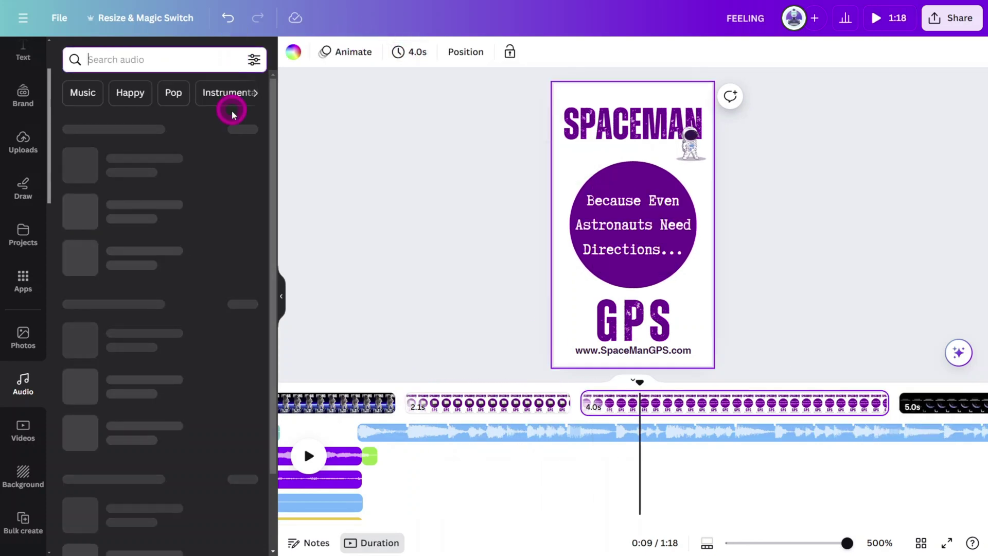
{"action": "type", "text": "typing"}
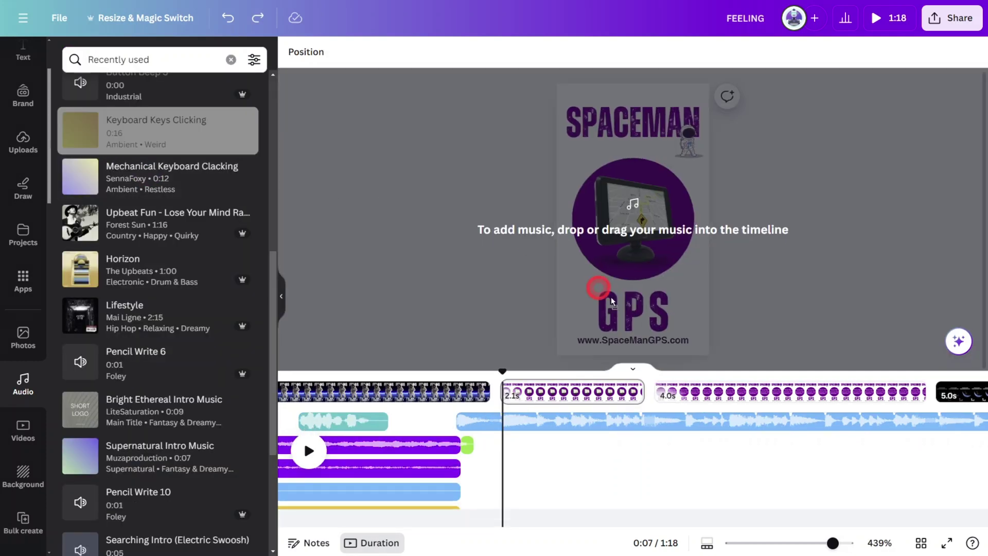
{"action": "left_click_drag", "start_coordinate": [596, 287], "coordinate": [657, 432]}
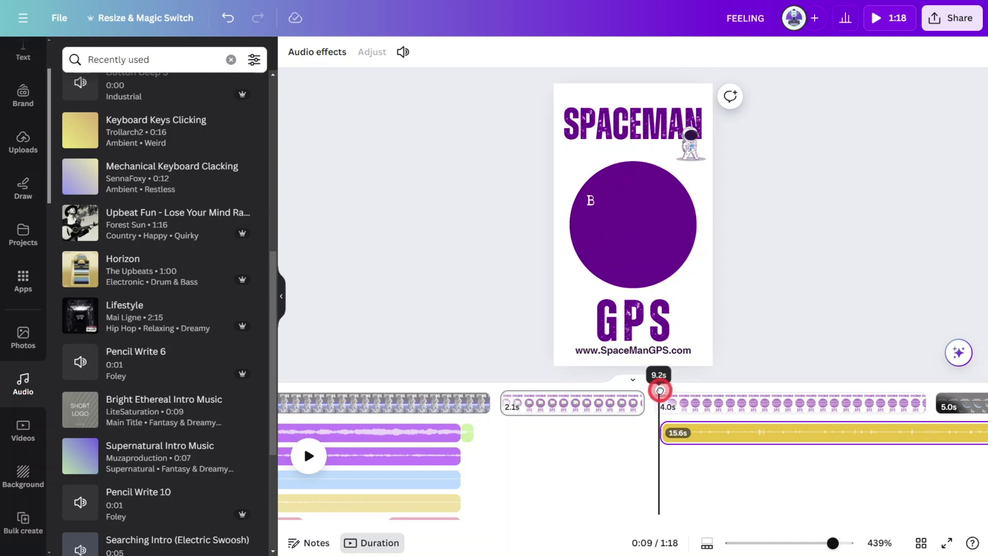
{"action": "left_click", "coordinate": [699, 431]}
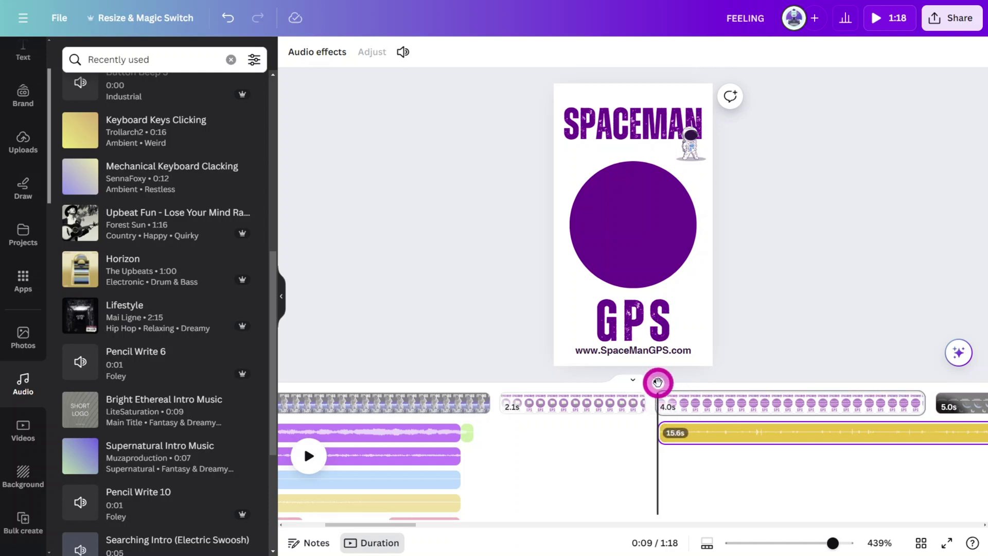
{"action": "left_click_drag", "start_coordinate": [657, 382], "coordinate": [776, 397]}
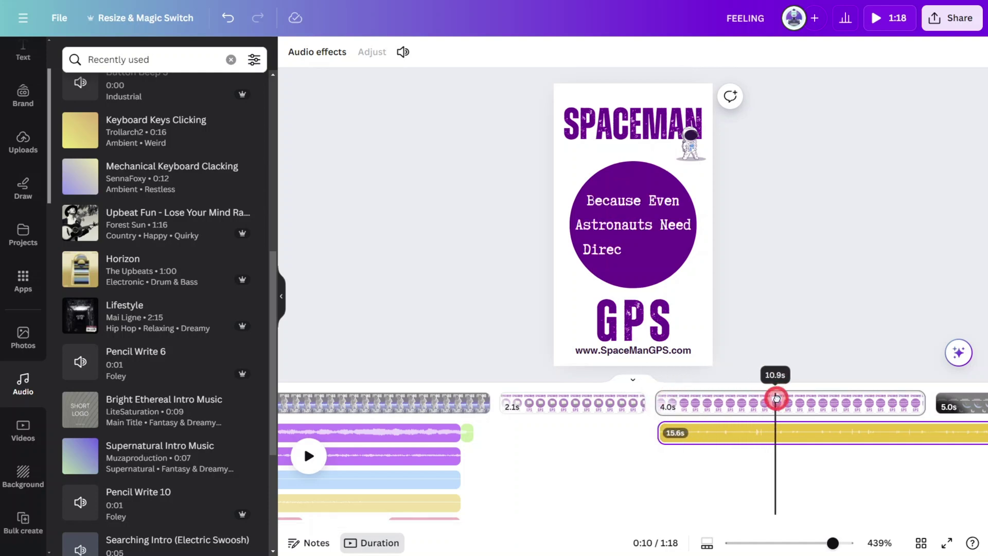
{"action": "right_click", "coordinate": [804, 427]}
{"action": "left_click", "coordinate": [825, 414]}
{"action": "left_click", "coordinate": [721, 434]}
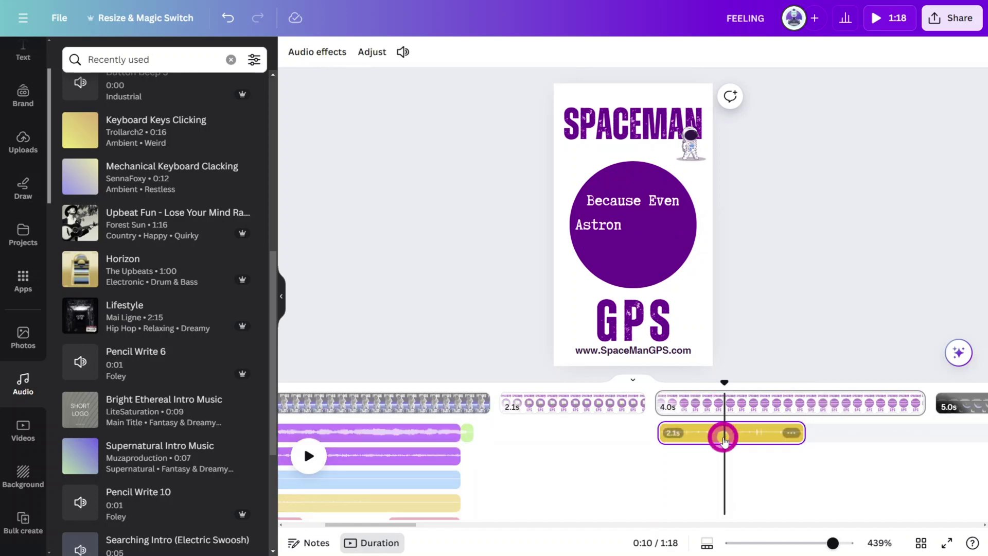
{"action": "left_click", "coordinate": [405, 53]}
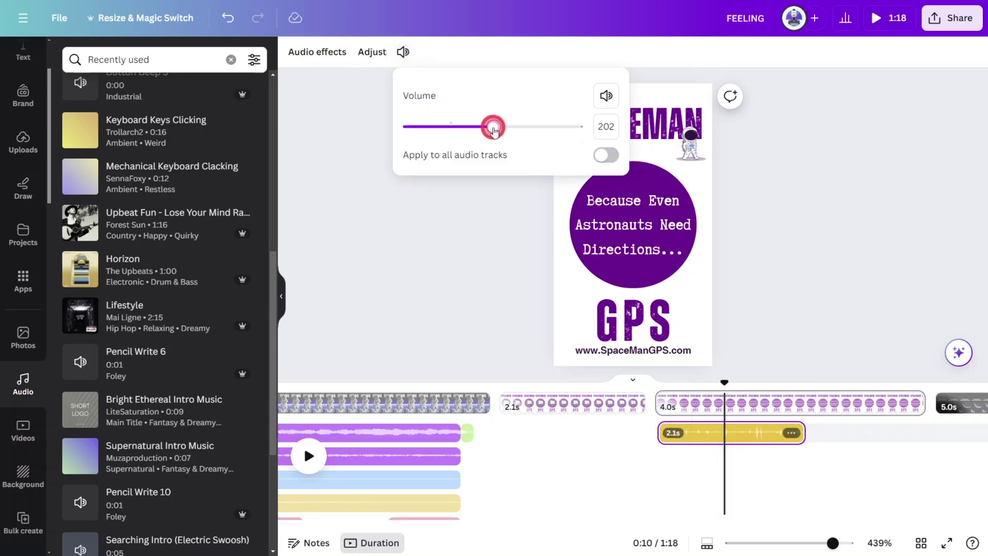
{"action": "left_click", "coordinate": [497, 228]}
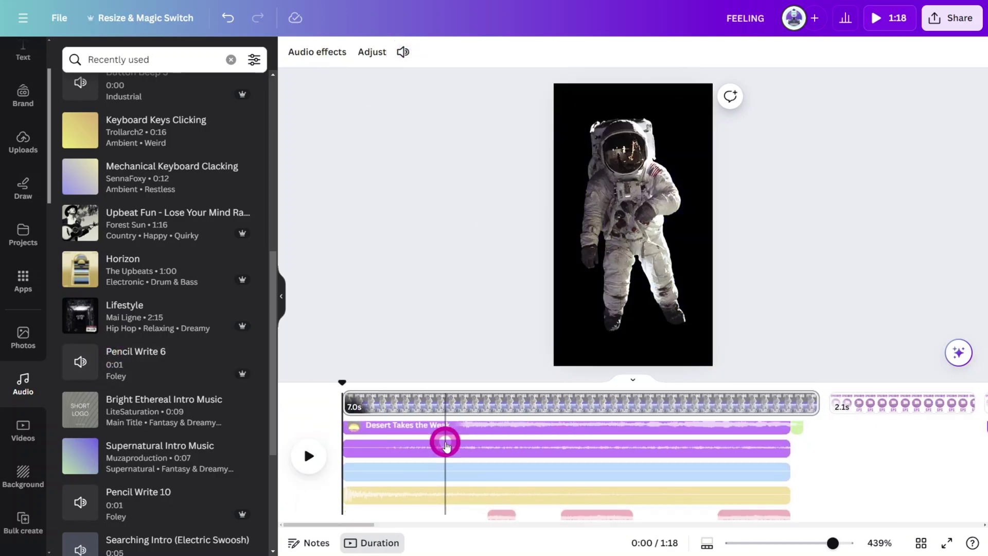
Duplicate Button Beep 3 and the other sound, move them to the SHOP NOW! page, extend to 2.1s
{"action": "left_click", "coordinate": [505, 496]}
{"action": "left_click", "coordinate": [482, 435], "text": "shift"}
{"action": "right_click", "coordinate": [483, 433]}
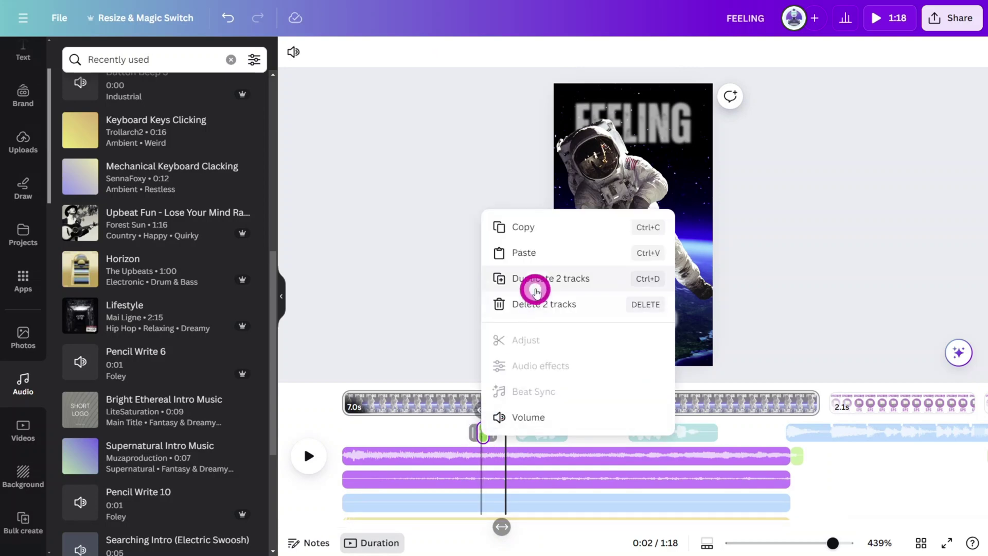
{"action": "left_click", "coordinate": [530, 227]}
{"action": "left_click_drag", "start_coordinate": [583, 462], "coordinate": [467, 423]}
{"action": "left_click_drag", "start_coordinate": [485, 456], "coordinate": [613, 453]}
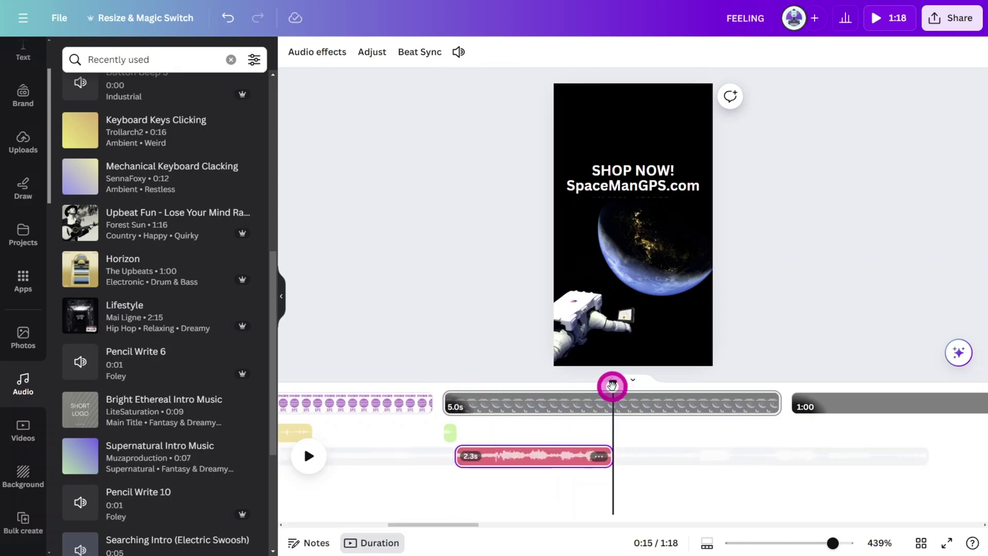
Preview the end page and trim the pink sound clip to about 1.8 seconds
{"action": "left_click_drag", "start_coordinate": [612, 385], "coordinate": [457, 397]}
{"action": "key", "text": "space"}
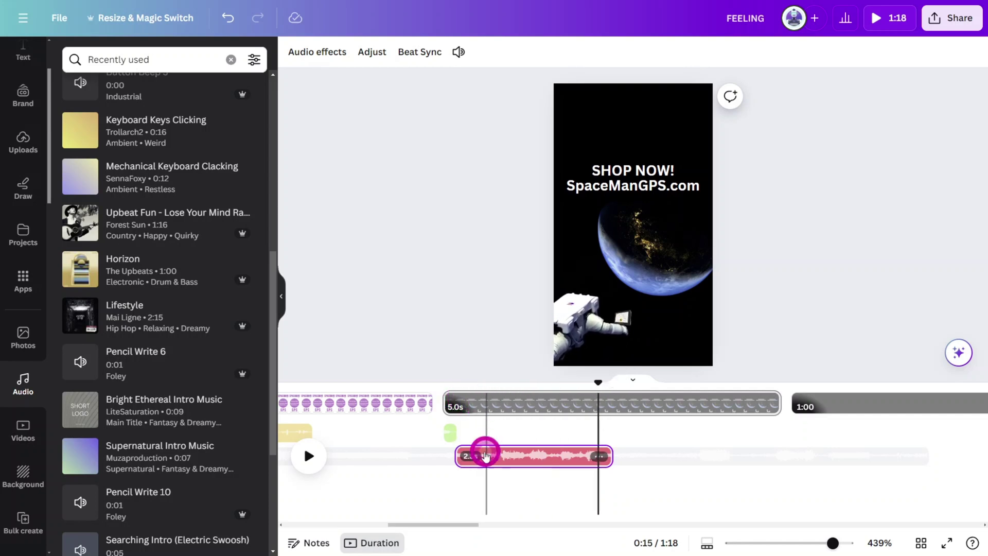
{"action": "left_click_drag", "start_coordinate": [485, 452], "coordinate": [554, 433]}
{"action": "key", "text": "ctrl+z"}
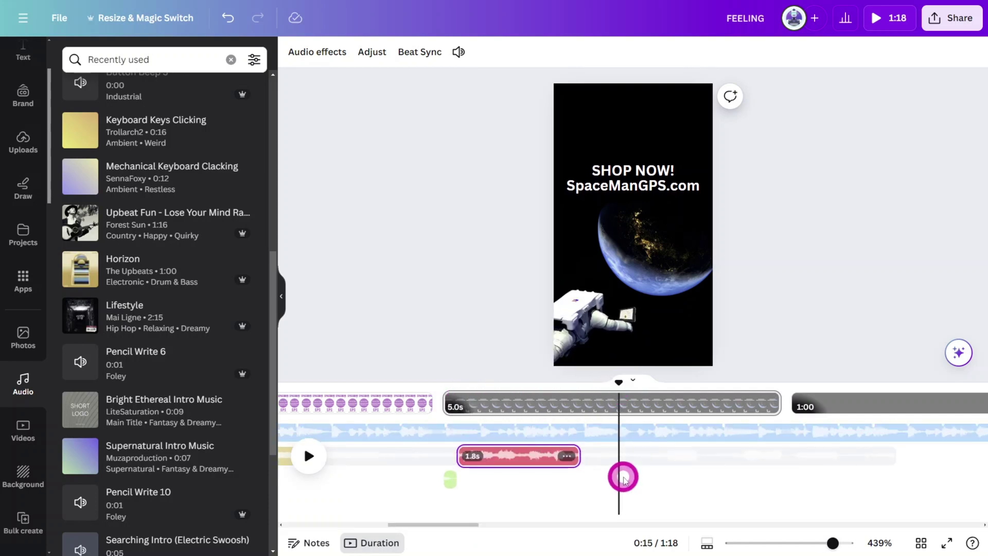
{"action": "key", "text": "ctrl+z"}
{"action": "mouse_move", "coordinate": [813, 381]}
{"action": "left_mouse_down"}
{"action": "mouse_move", "coordinate": [767, 386]}
{"action": "mouse_move", "coordinate": [813, 384]}
{"action": "left_mouse_up"}
Delete the blue music track beyond the end of the ad
{"action": "left_click", "coordinate": [816, 430]}
{"action": "key", "text": "Delete"}
{"action": "left_click", "coordinate": [779, 450]}
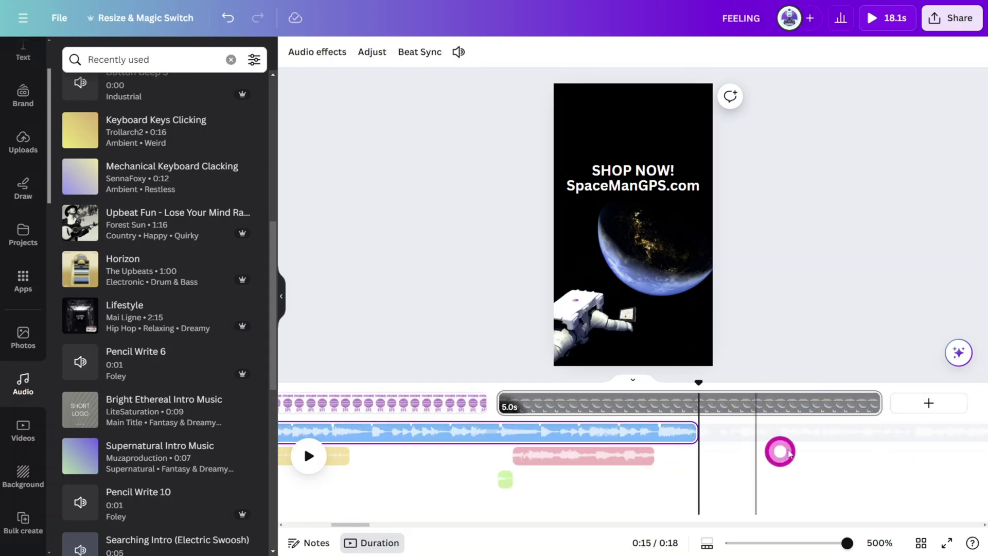
Delay the SHOP NOW! SpaceManGPS.com text's timing bar so it shows for the final 2.9s
{"action": "left_click", "coordinate": [614, 179]}
{"action": "right_click", "coordinate": [614, 179]}
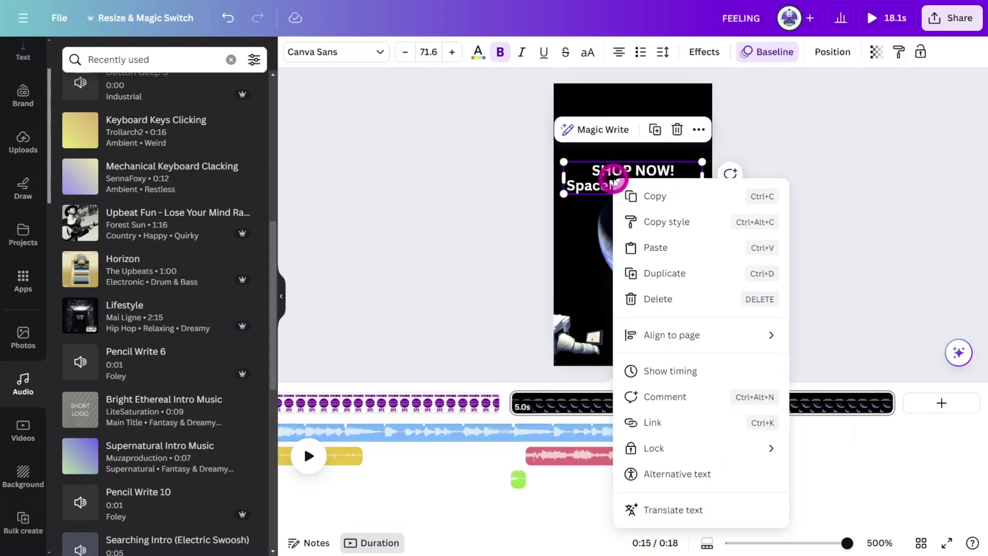
{"action": "left_click", "coordinate": [675, 372]}
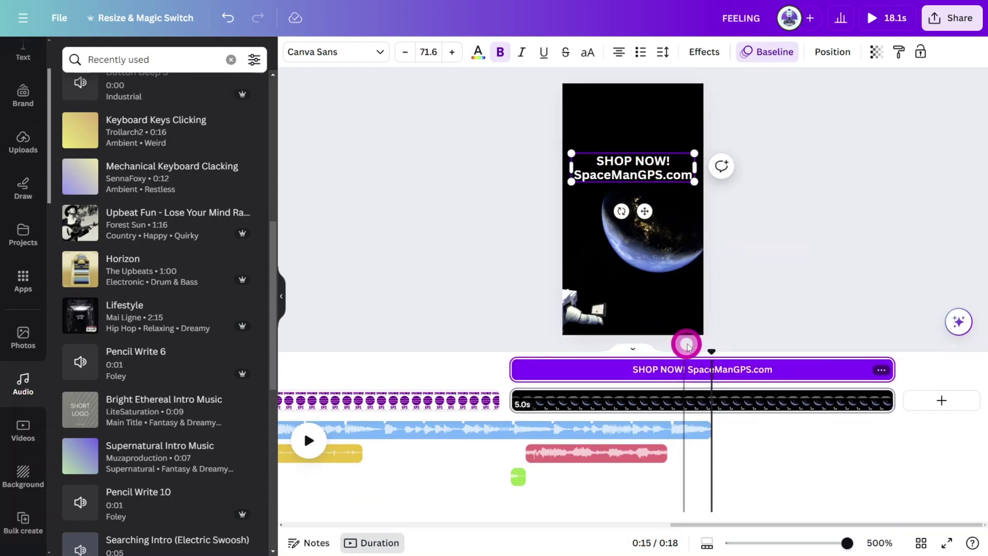
{"action": "left_click_drag", "start_coordinate": [518, 368], "coordinate": [542, 369]}
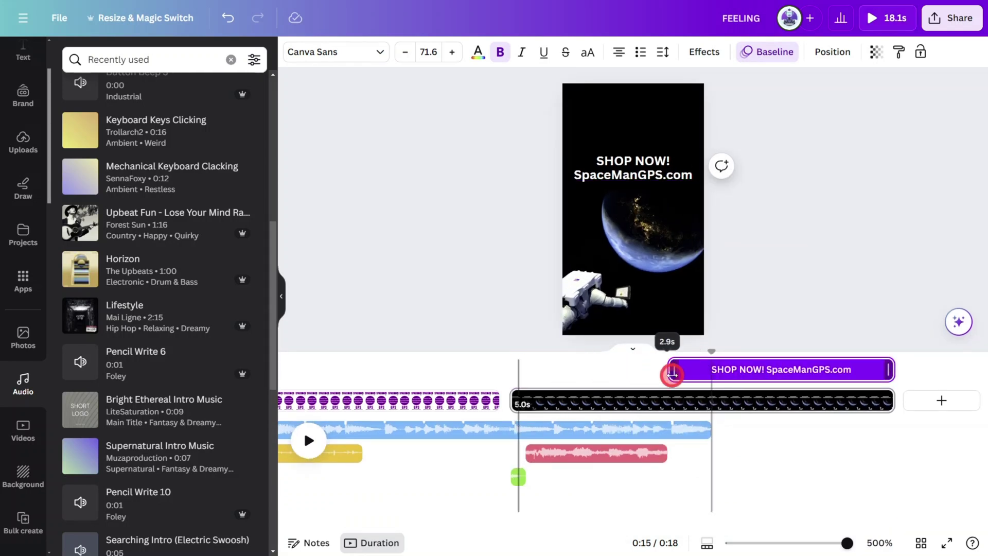
{"action": "left_click_drag", "start_coordinate": [710, 352], "coordinate": [662, 361]}
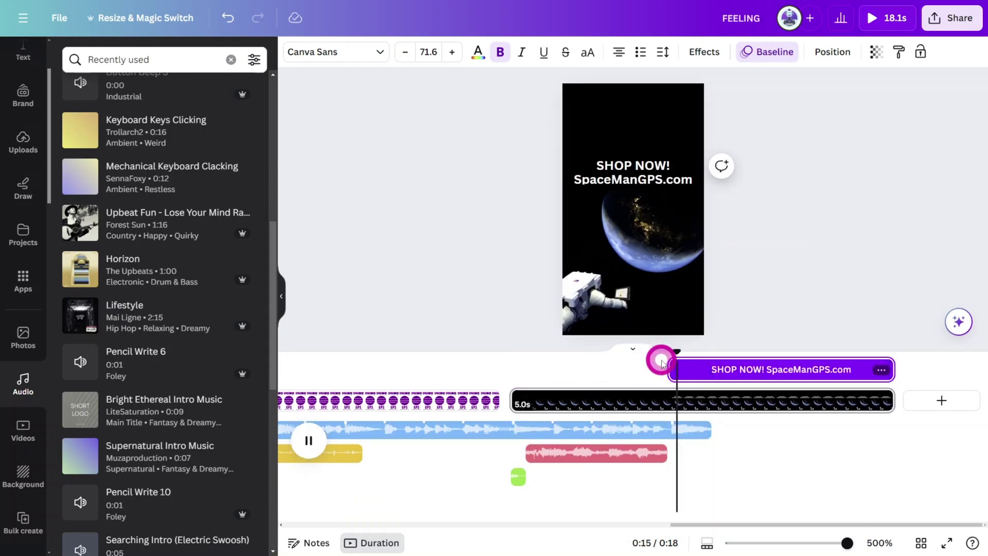
{"action": "left_click", "coordinate": [809, 292]}
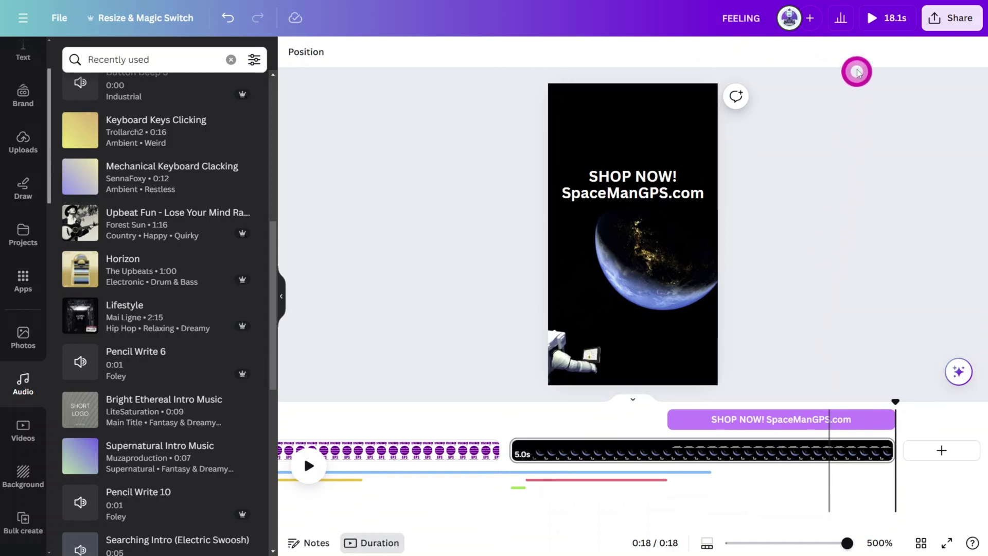